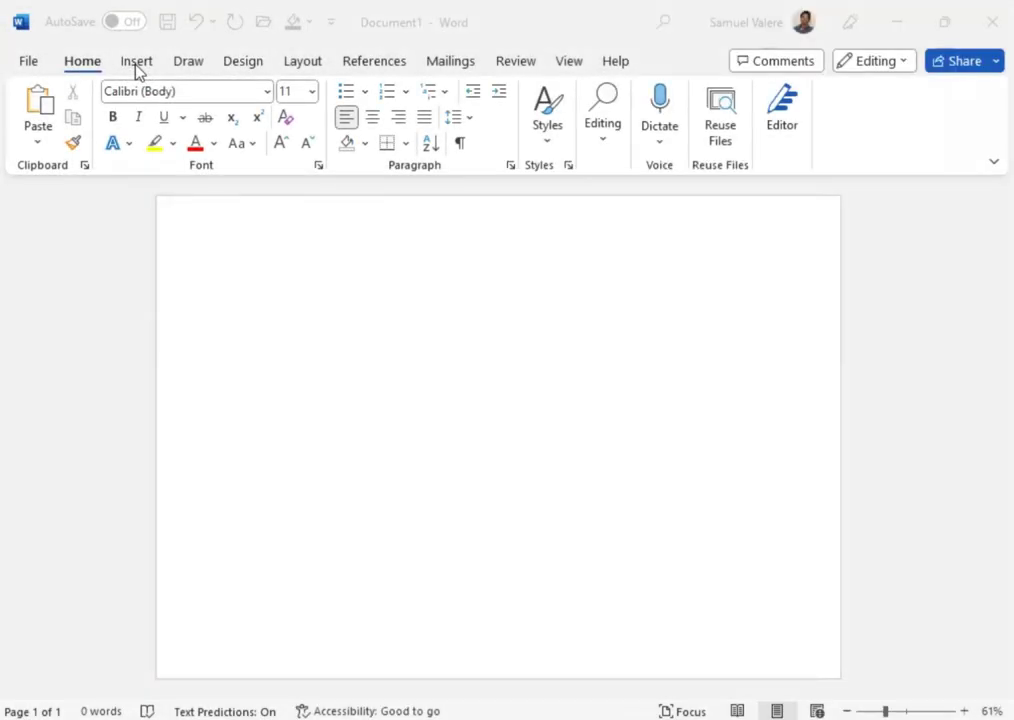
Step: Draw a rectangle spanning the full page and fill it light gray
left_click(136, 63)
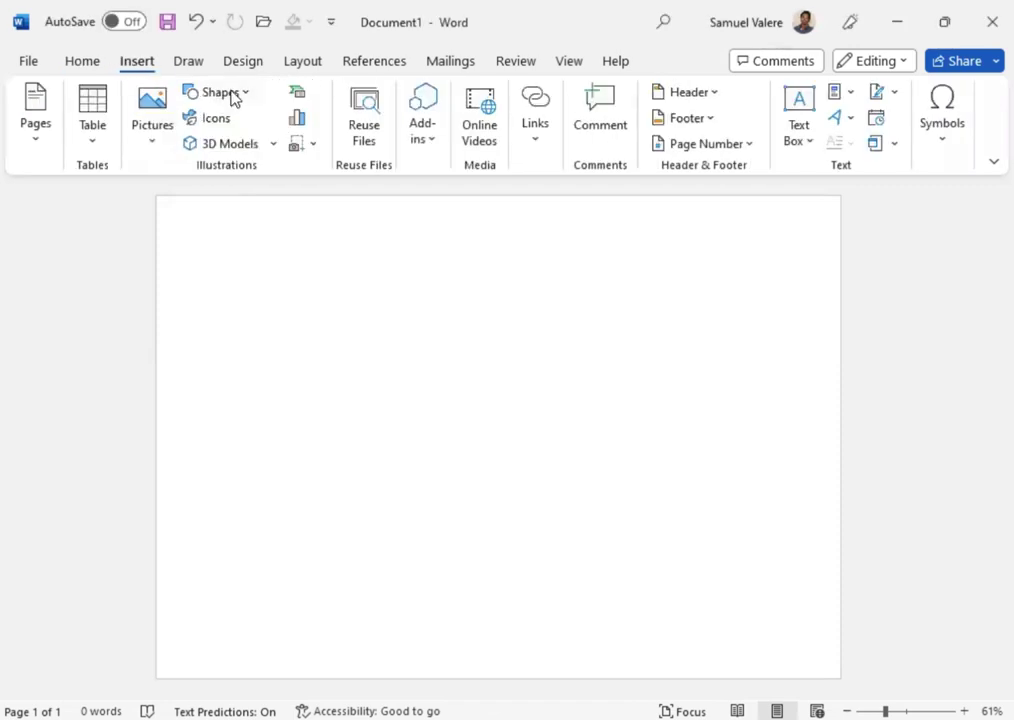
left_click(190, 282)
left_click(202, 213)
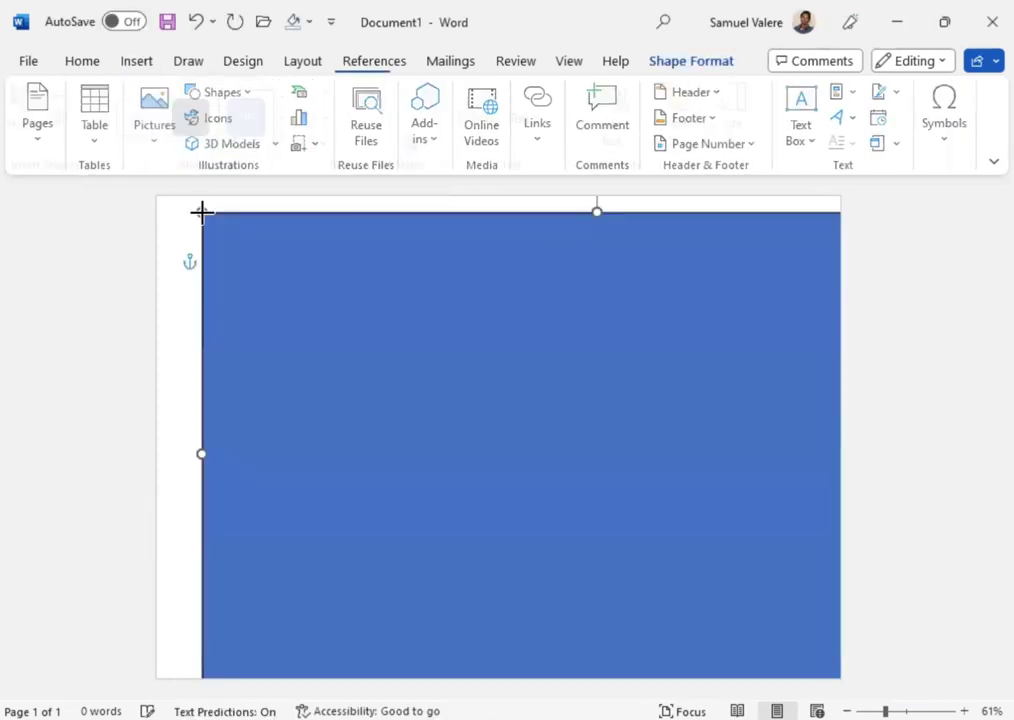
mouse_move(673, 518)
left_mouse_down()
mouse_move(627, 503)
mouse_move(624, 482)
left_mouse_up()
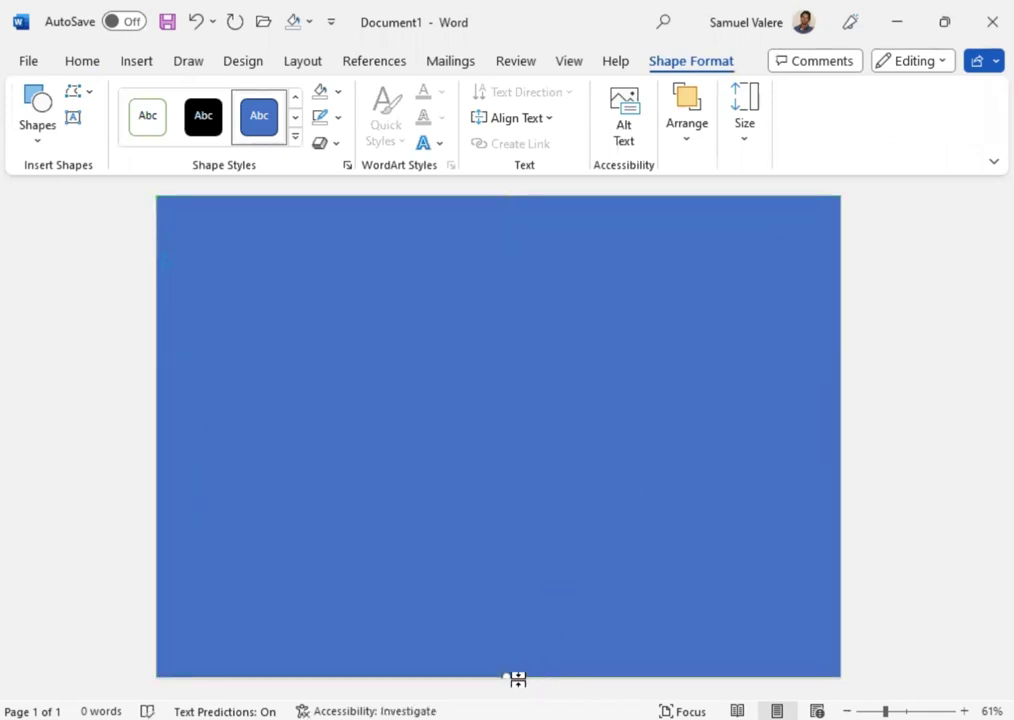
left_click_drag(517, 678, 502, 688)
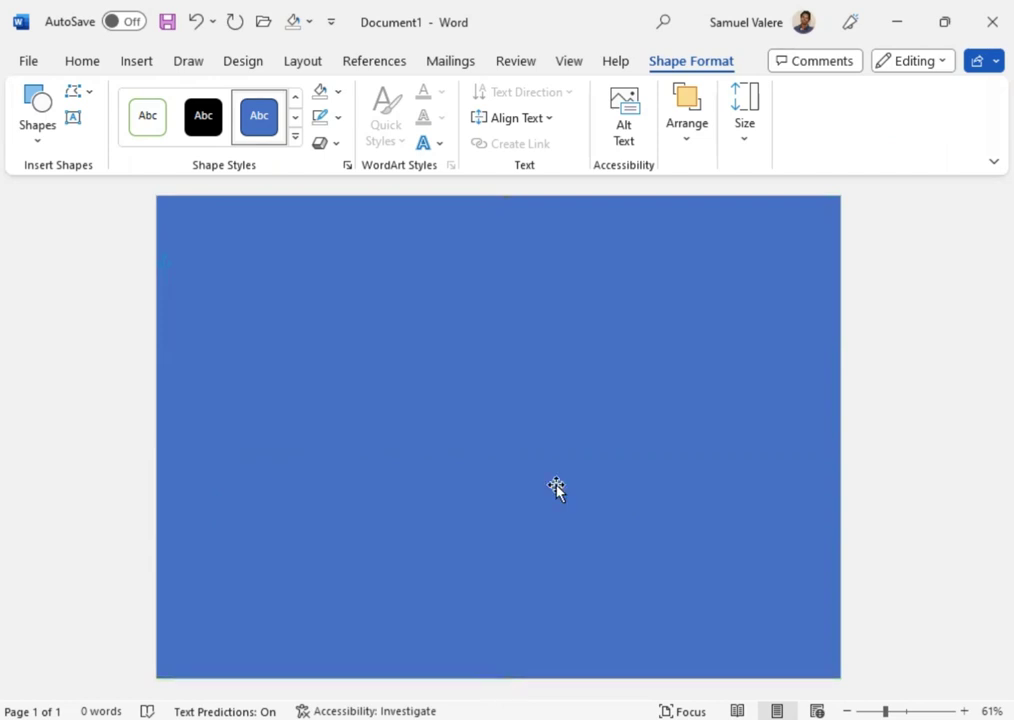
left_click(338, 91)
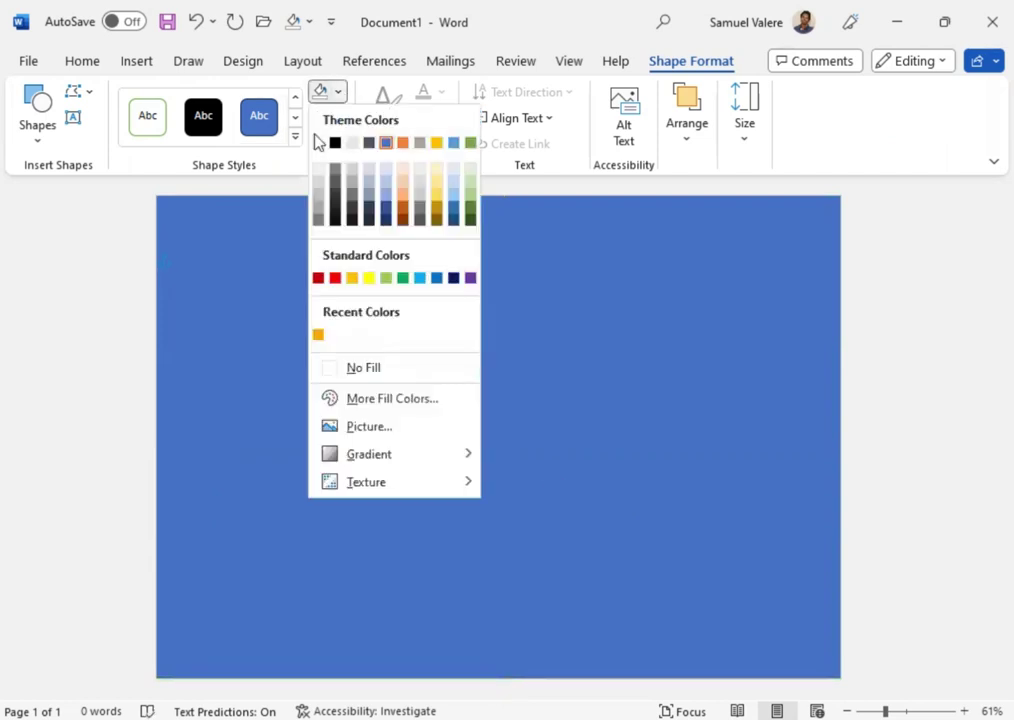
left_click(419, 188)
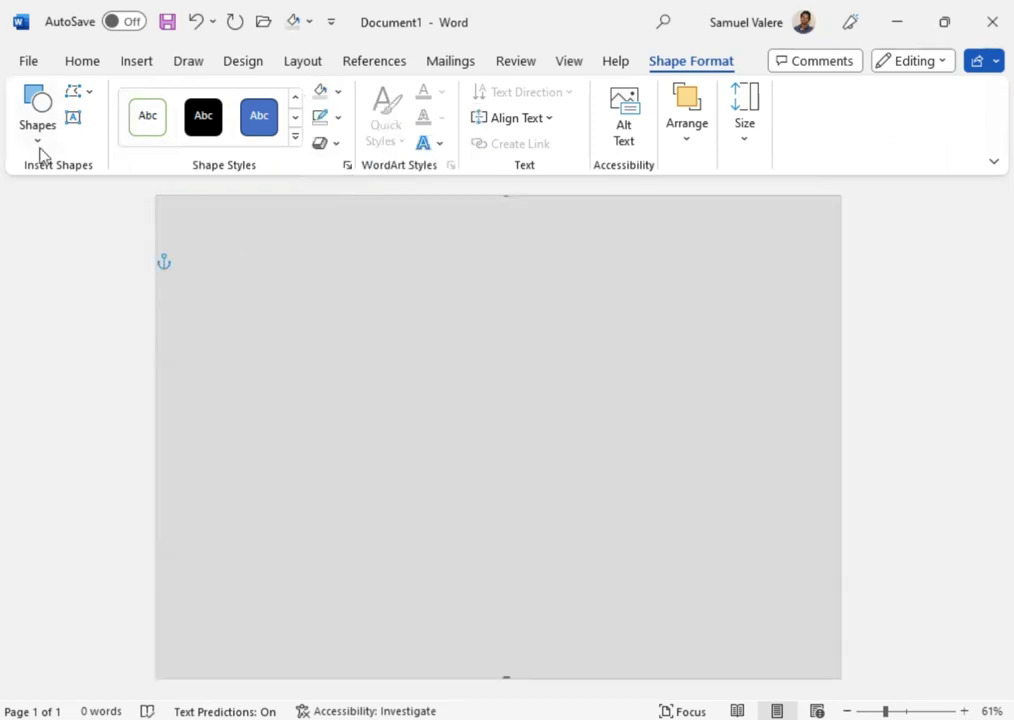
Step: Draw a wide rectangle across the lower page, fill it orange, and fine-tune its top edge
left_click(37, 115)
left_click(30, 324)
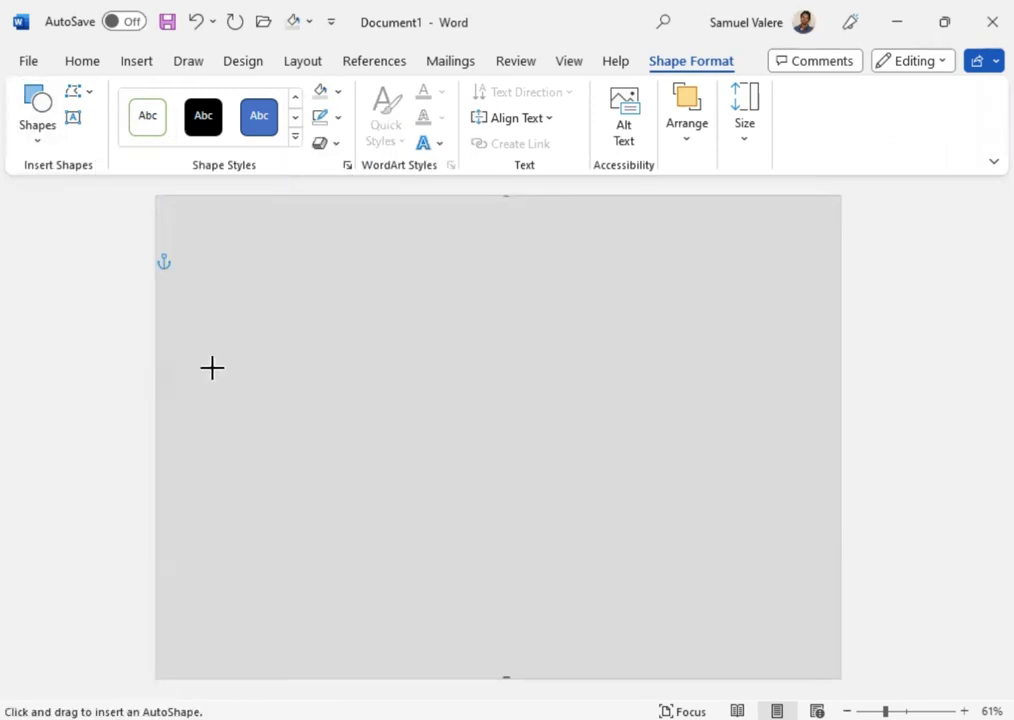
left_click_drag(210, 367, 1000, 518)
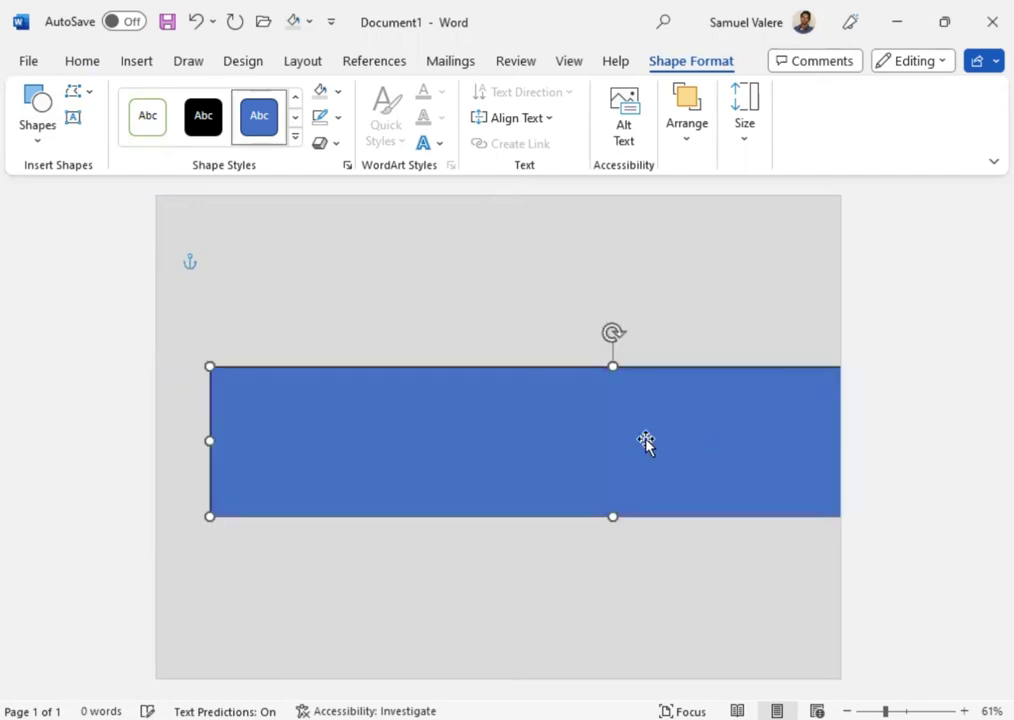
mouse_move(645, 444)
left_mouse_down()
mouse_move(548, 535)
mouse_move(556, 576)
left_mouse_up()
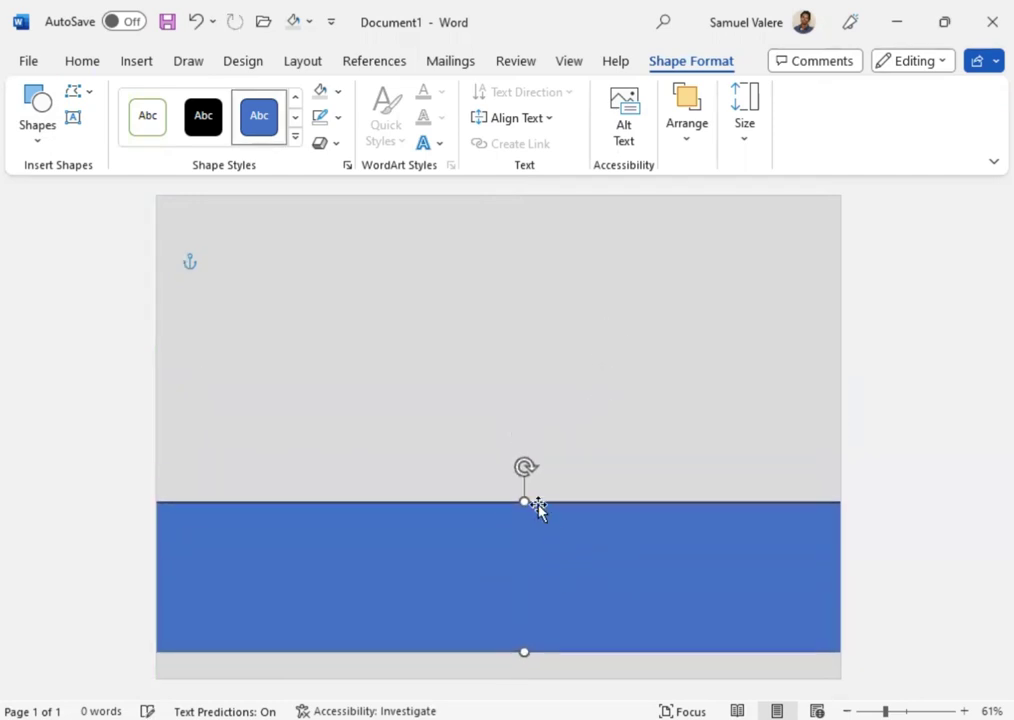
left_click_drag(524, 502, 524, 449)
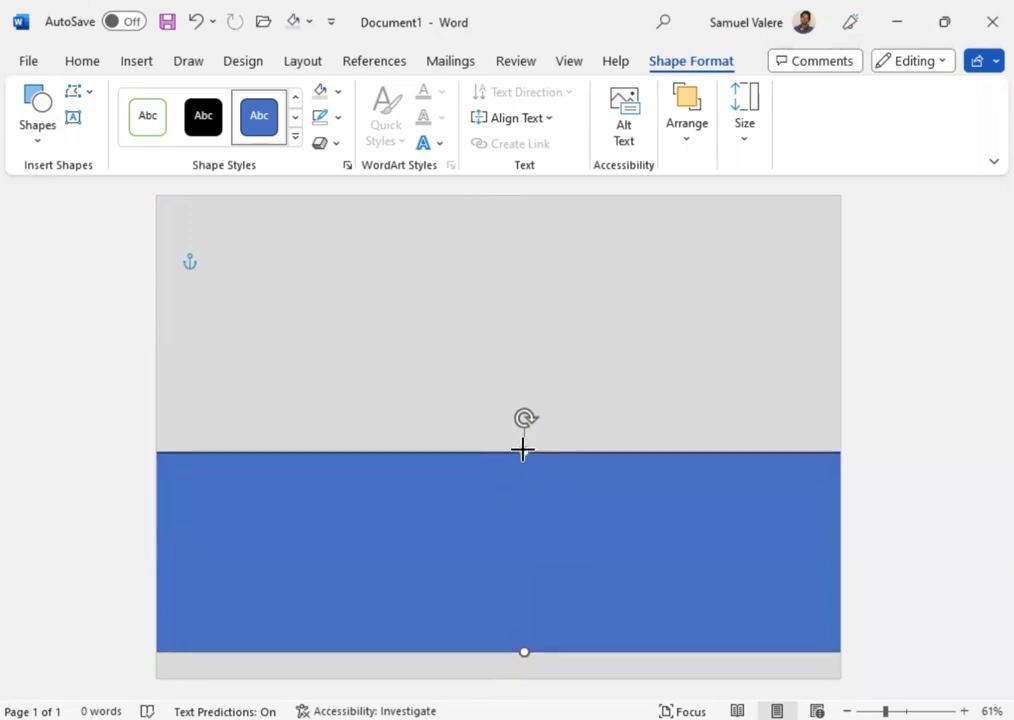
left_click(338, 91)
left_click(516, 418)
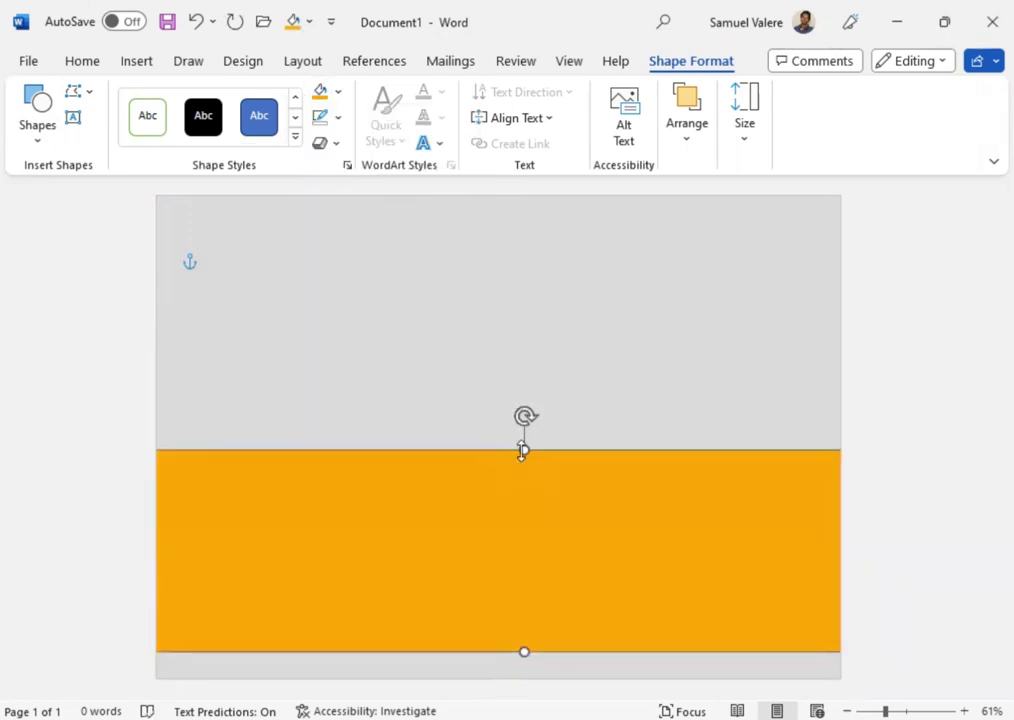
left_click_drag(523, 450, 523, 434)
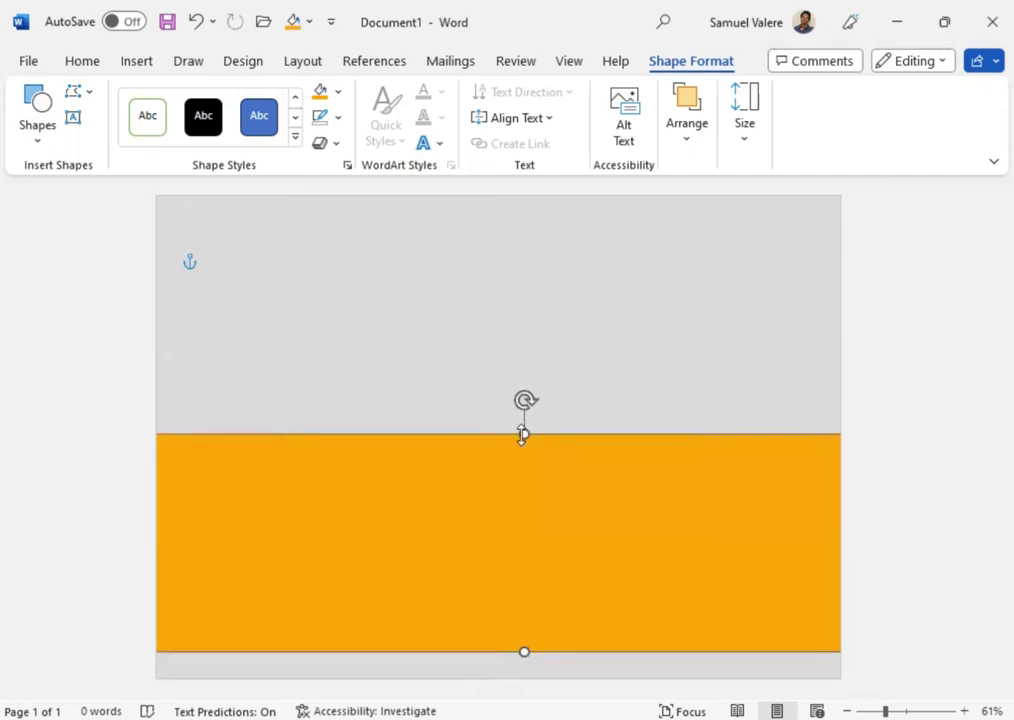
left_click_drag(532, 518, 536, 524)
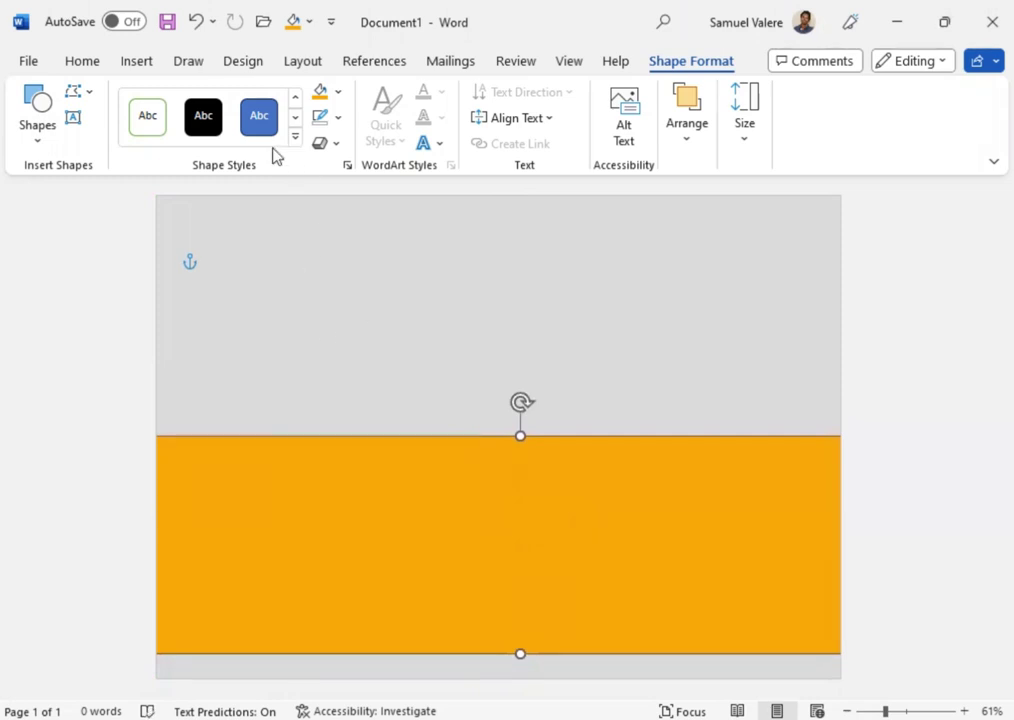
left_click(72, 118)
Step: Add a text box in the upper grey area with Certificat centred and enlarged to 72 pt
left_click_drag(414, 238, 749, 347)
type("Certificat")
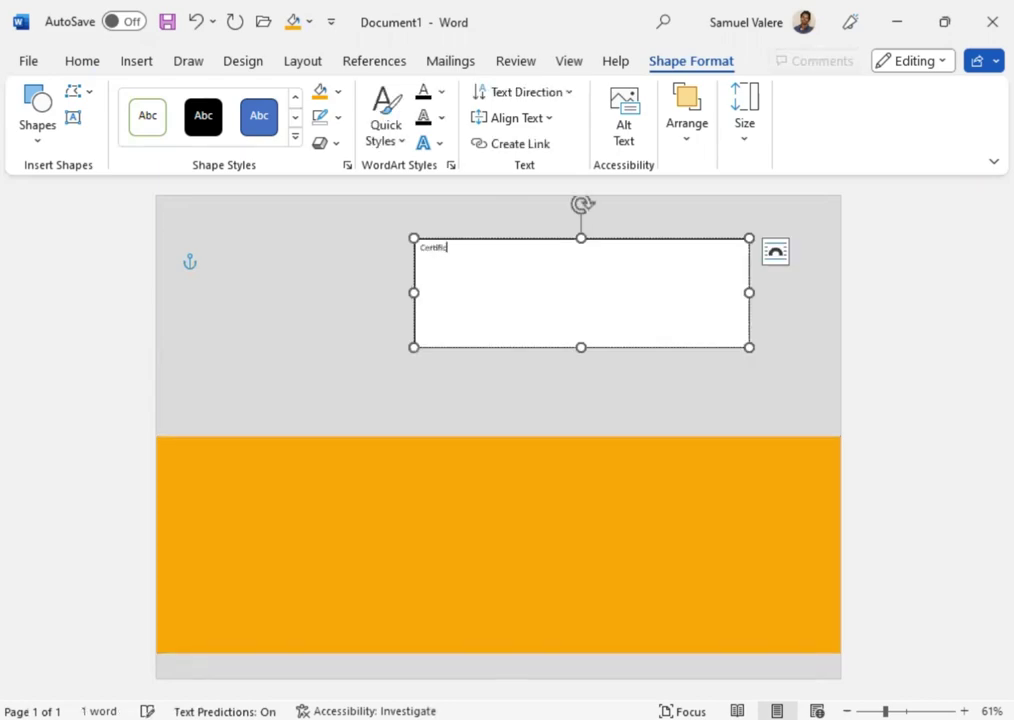
double_click(440, 246)
left_click(82, 61)
left_click(372, 117)
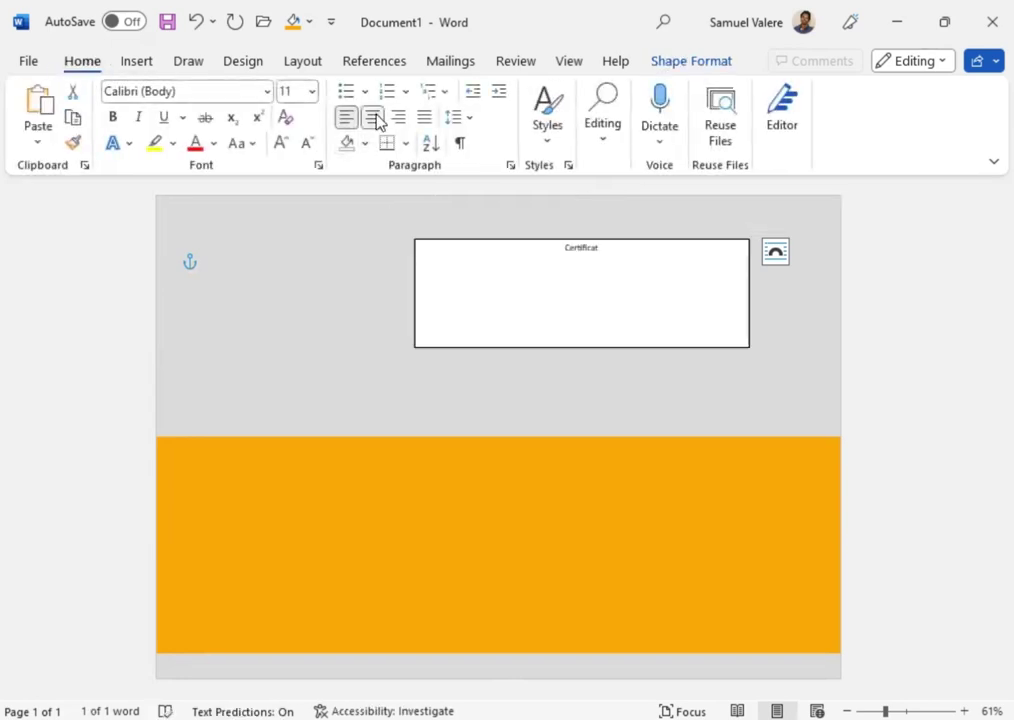
left_click(283, 143)
left_click(283, 143)
left_click(283, 143)
left_click(283, 143)
left_click(283, 143)
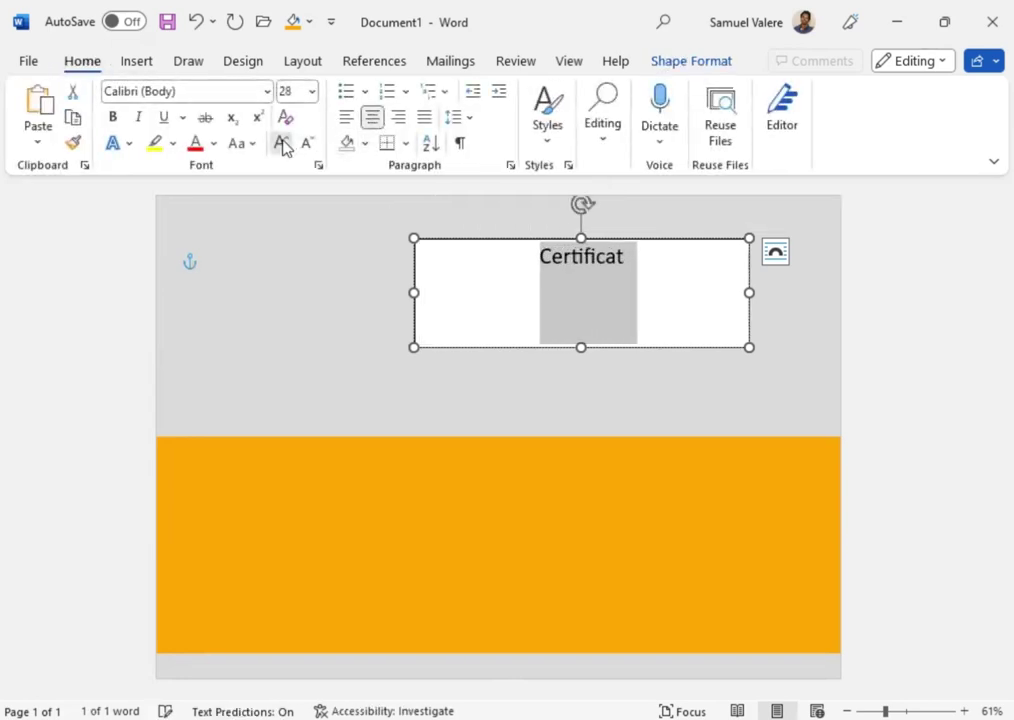
left_click(283, 143)
Step: Set Certificat in the Parchment font and grow it to 160 pt
left_click(216, 92)
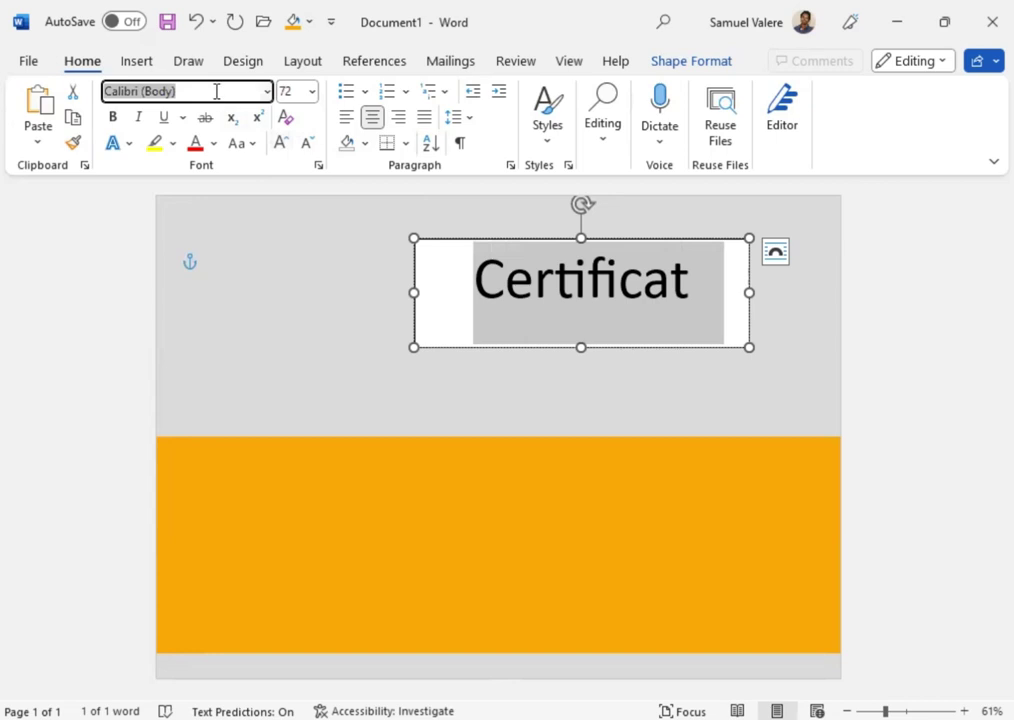
type("Parchment")
key("Return")
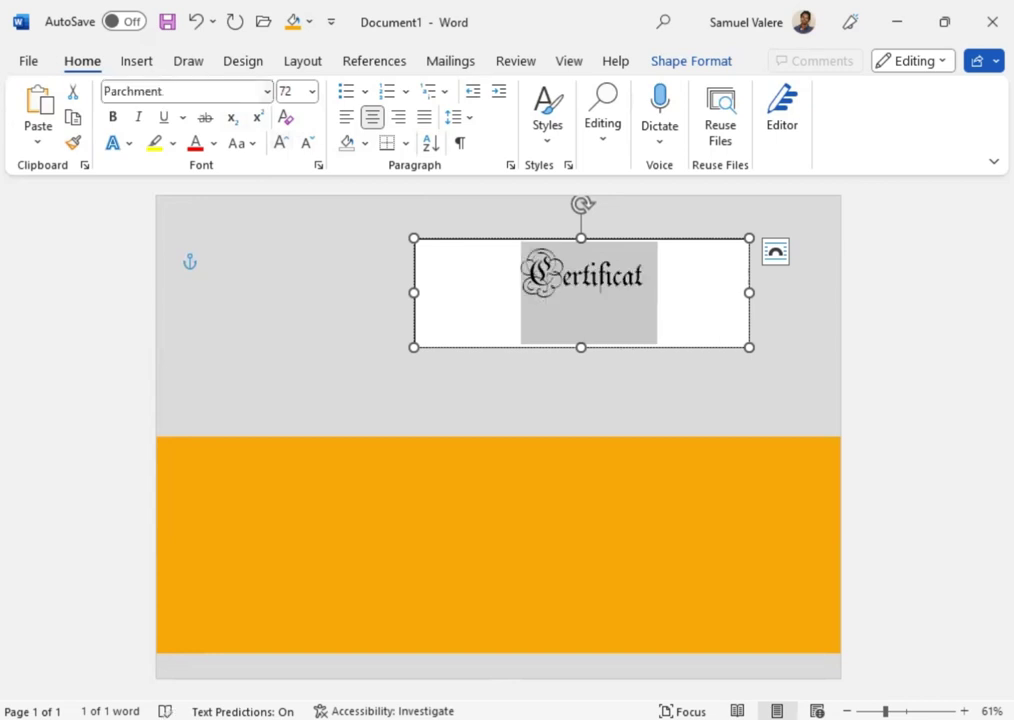
left_click(280, 145)
left_click(280, 145)
left_click(280, 145)
left_click(280, 145)
left_click(280, 145)
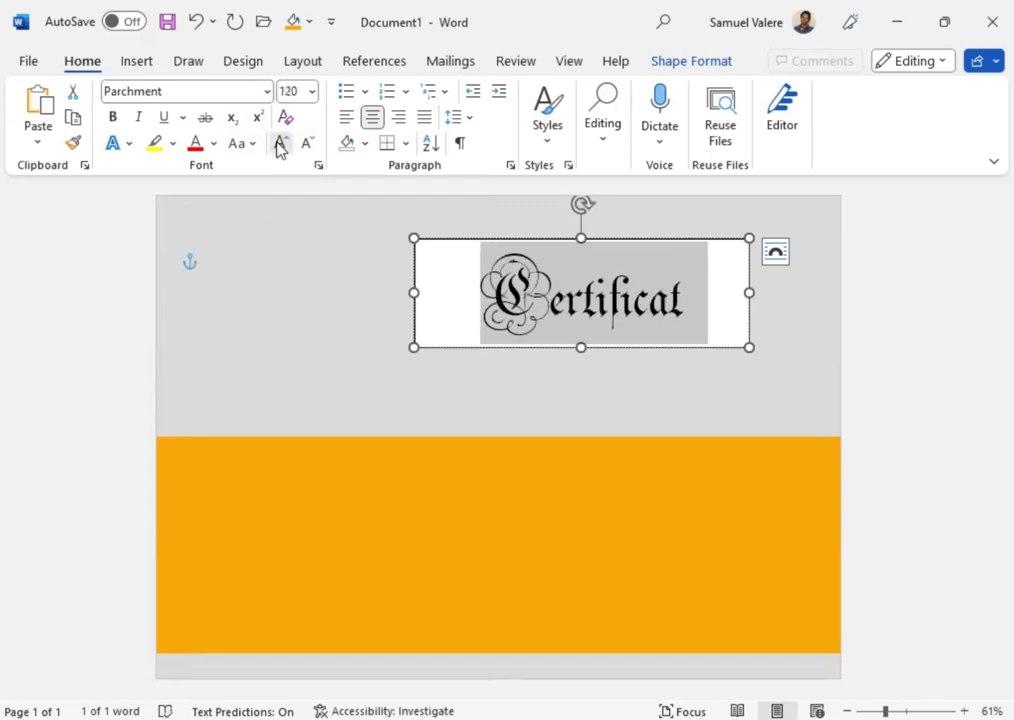
left_click(280, 145)
left_click(280, 145)
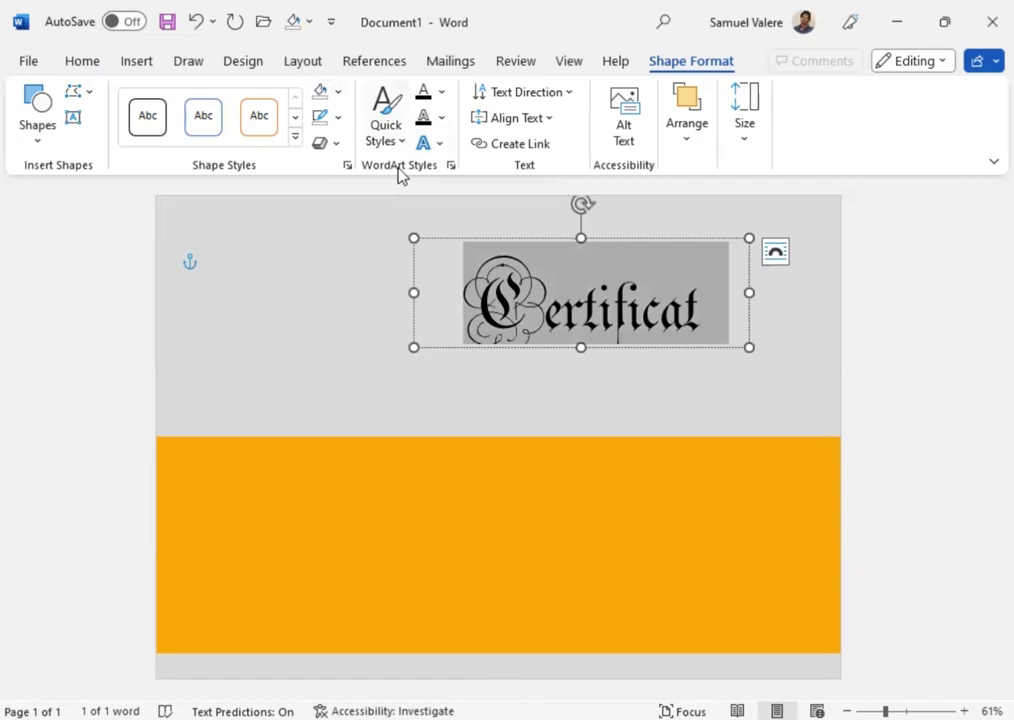
left_click(82, 63)
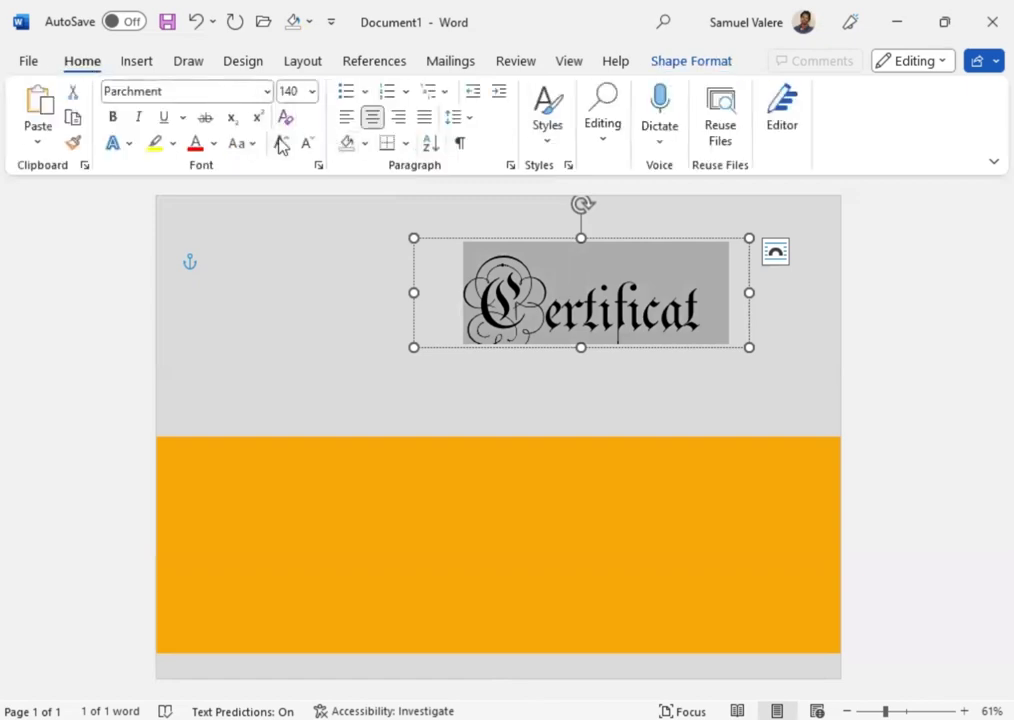
left_click(280, 145)
left_click(280, 145)
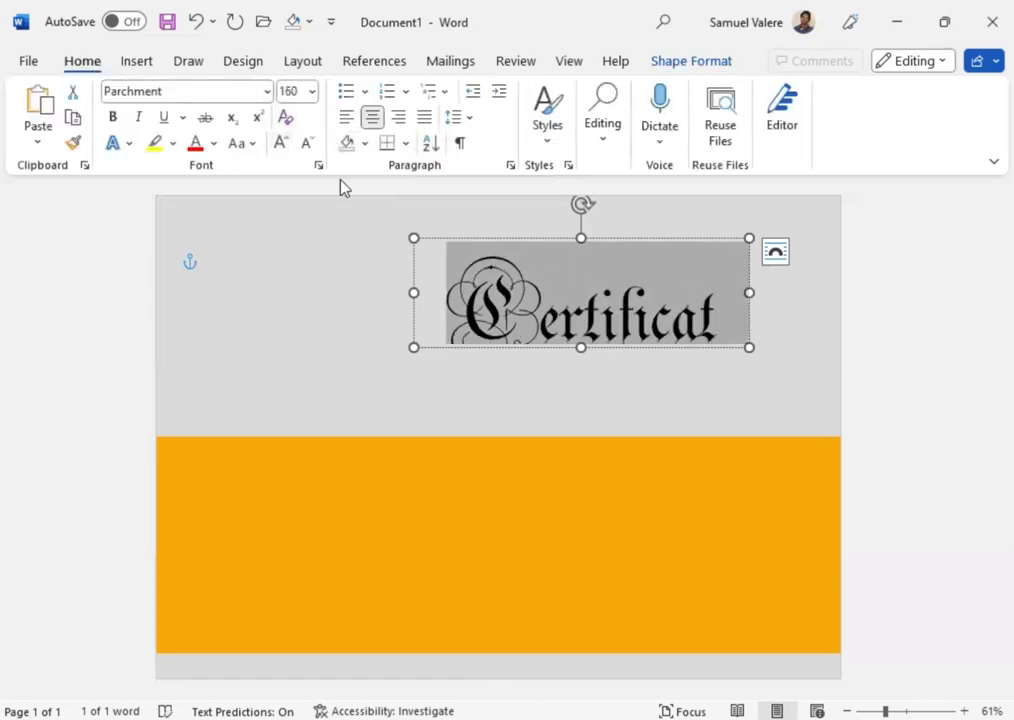
key("Escape")
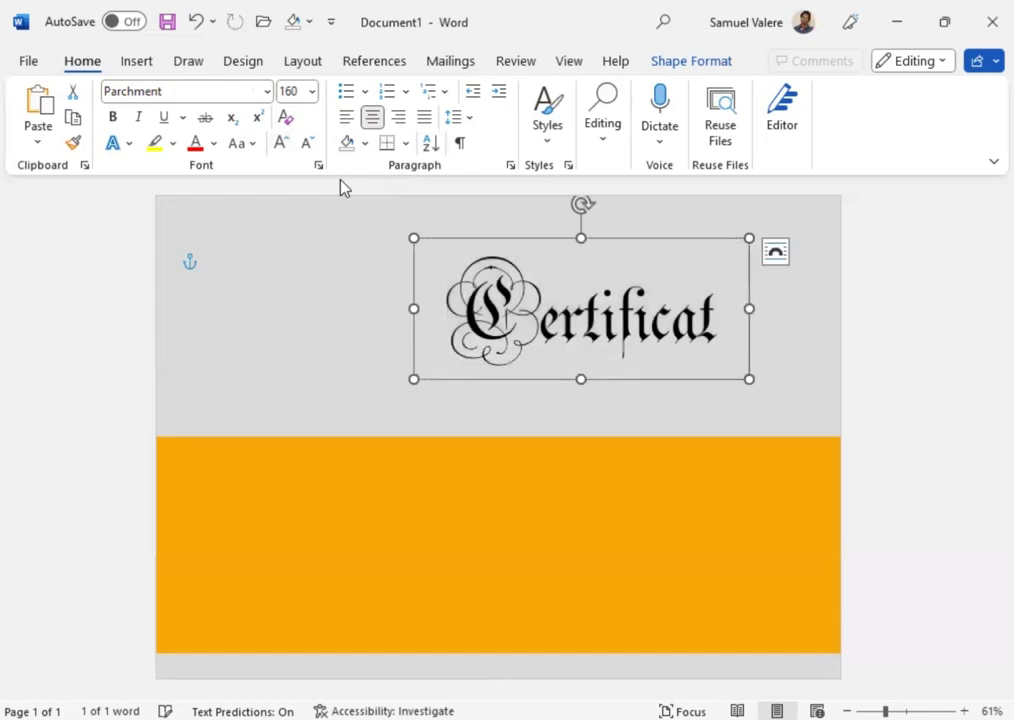
Step: Centre the Certificat box at the page top and colour its text dark blue
key("Up")
key("Up")
key("Up")
key("Left")
key("Left")
key("Left")
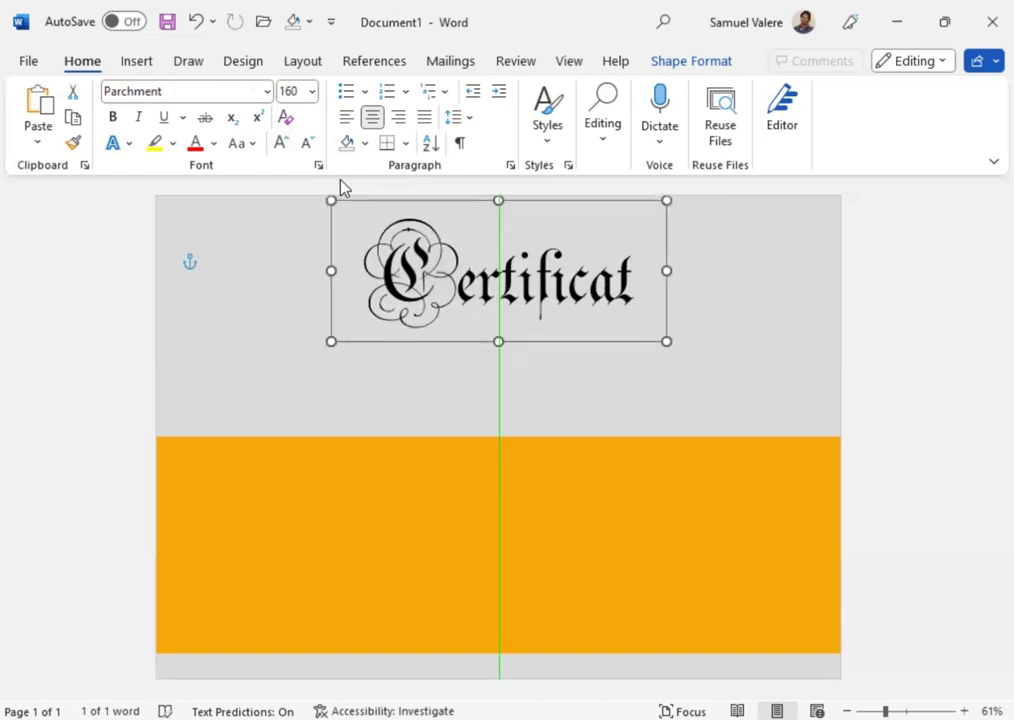
key("Up")
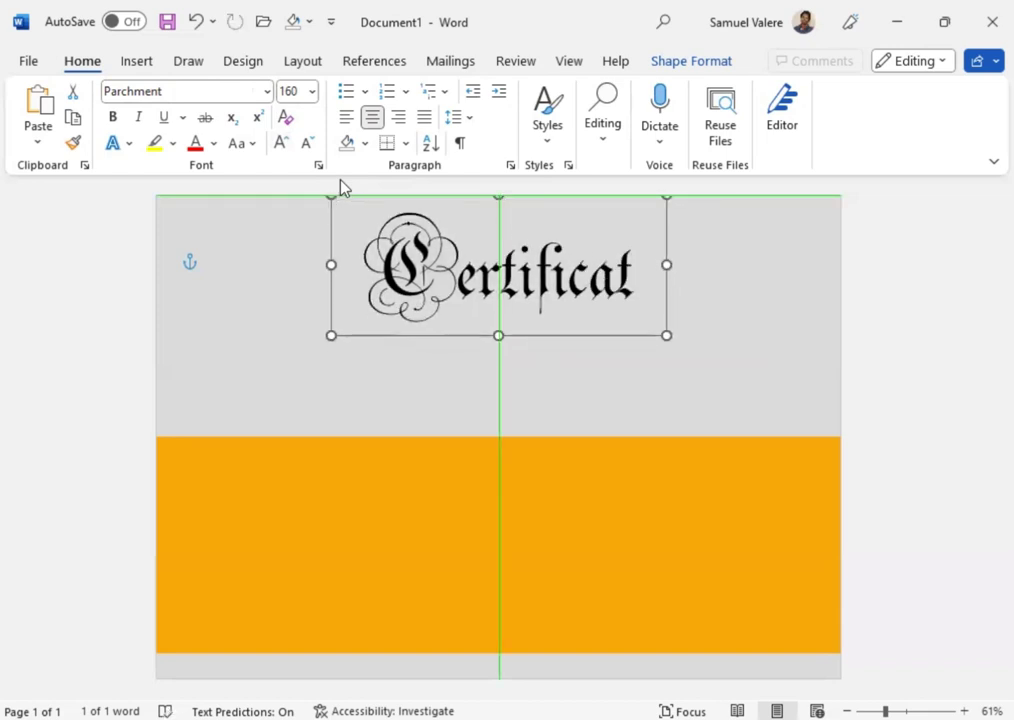
double_click(480, 265)
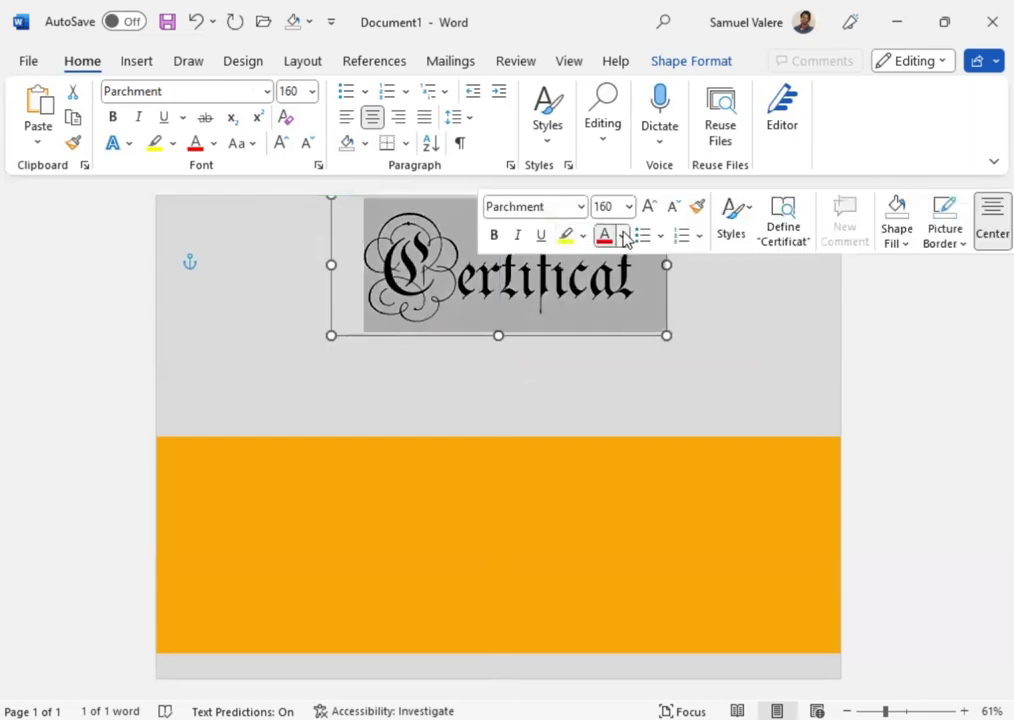
left_click(624, 236)
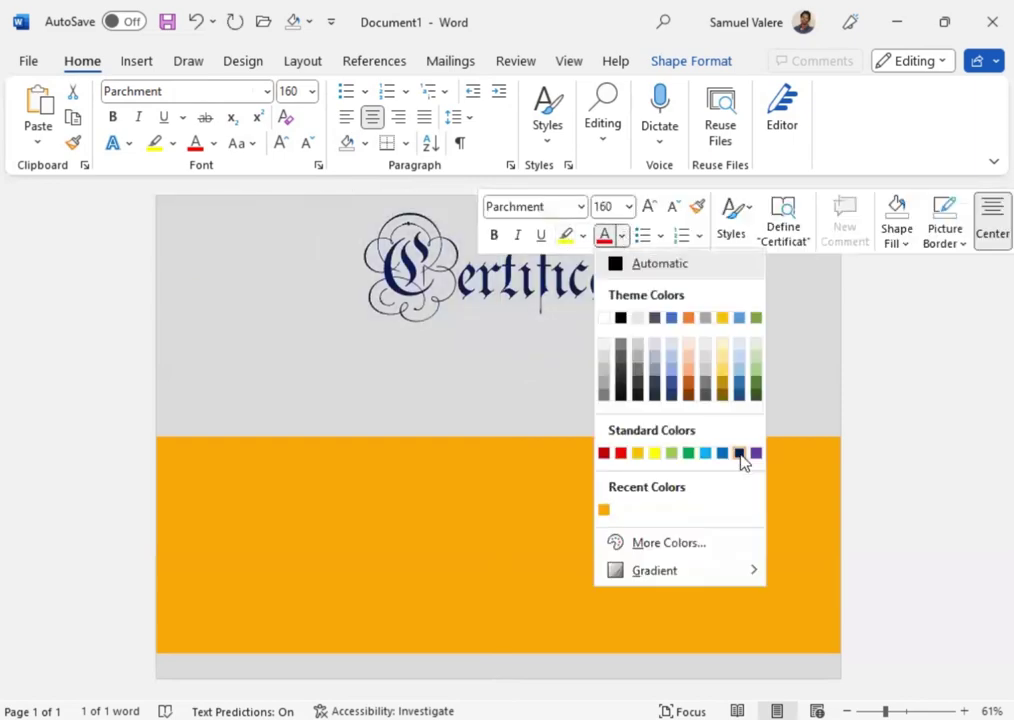
left_click(740, 454)
Step: Duplicate the title box, shrink the copy to 110 pt, and type 'De Barticipation'
left_click(498, 335)
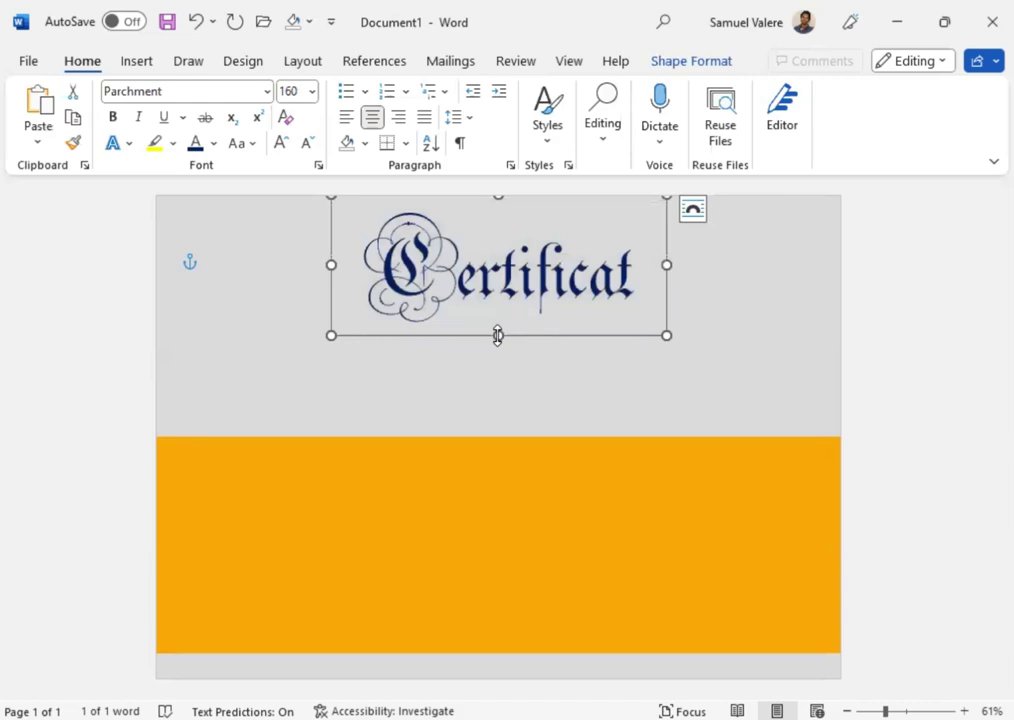
key("ctrl+d")
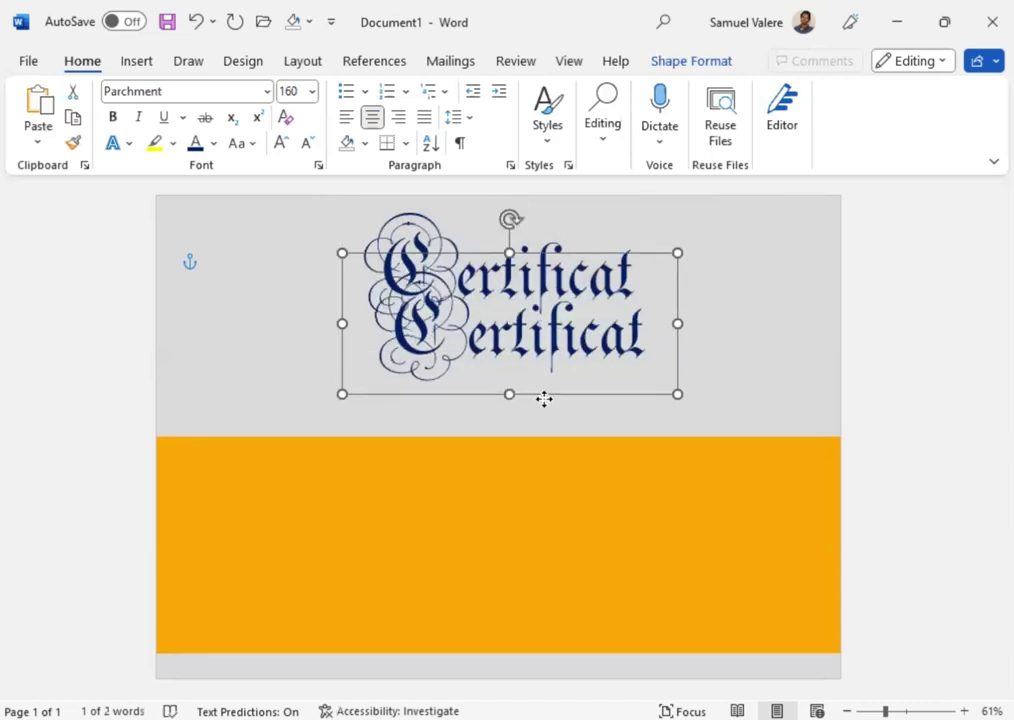
double_click(593, 322)
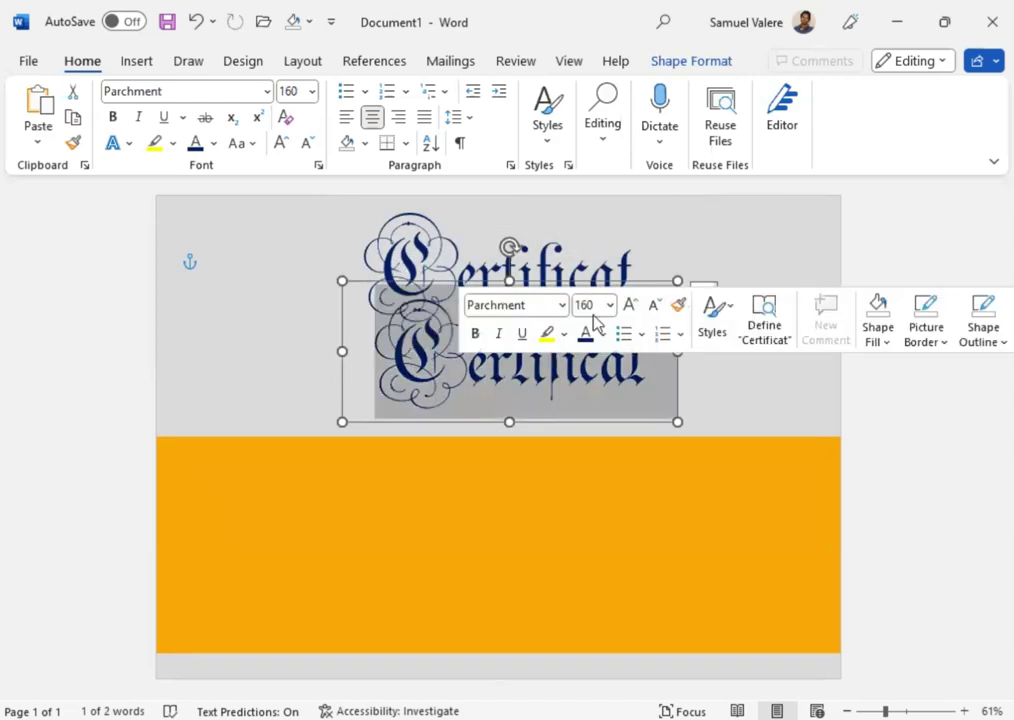
left_click(653, 305)
left_click(653, 305)
left_click(653, 305)
left_click(653, 305)
left_click(653, 305)
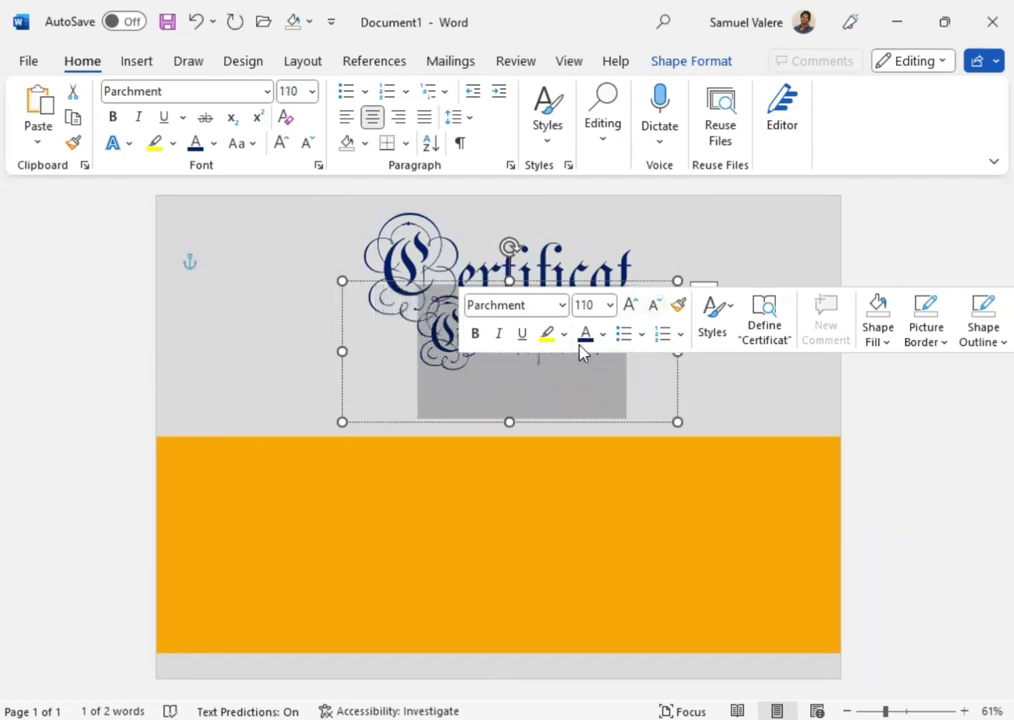
type("De B")
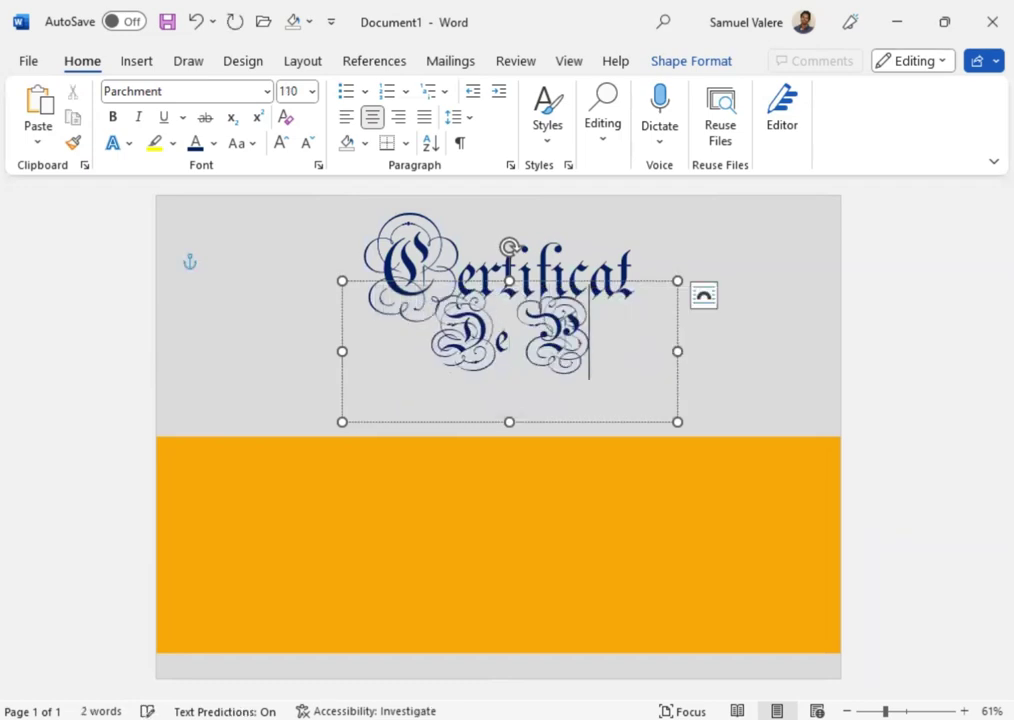
type("artic")
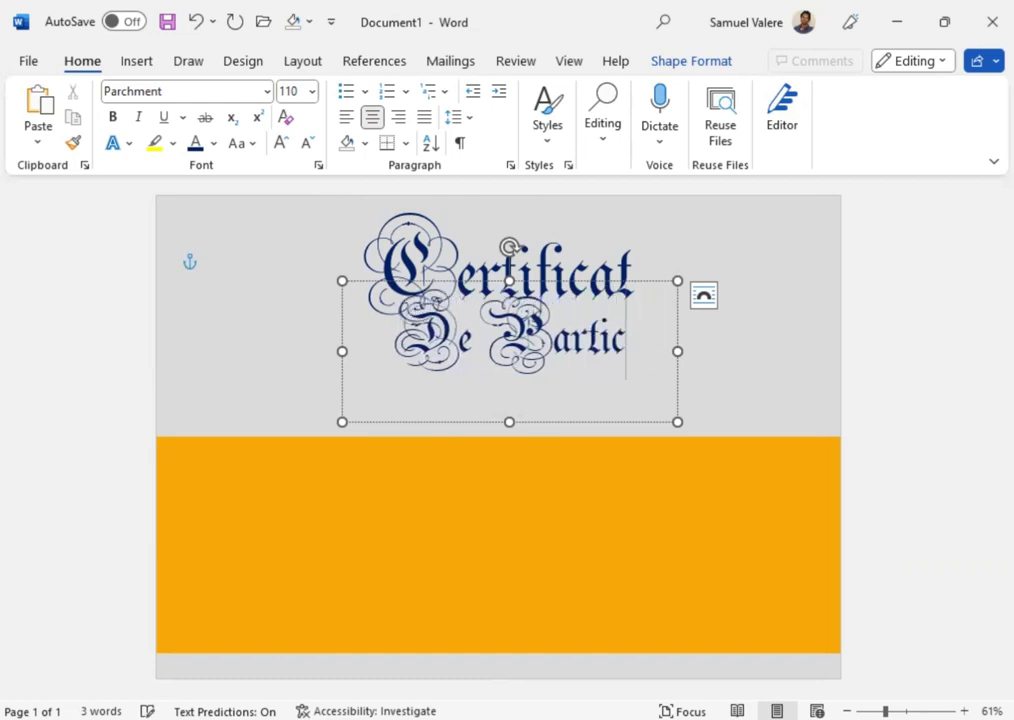
type("ipatio")
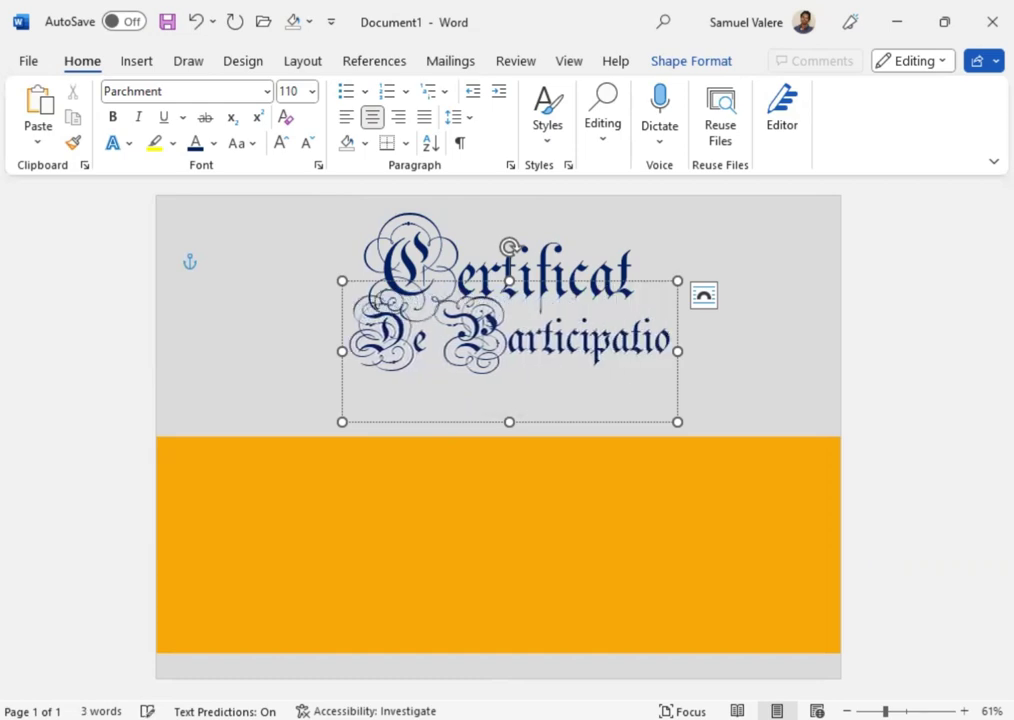
type("n")
Step: Widen the second box and set De Participation in Georgia at 26 pt
left_click_drag(678, 351, 730, 350)
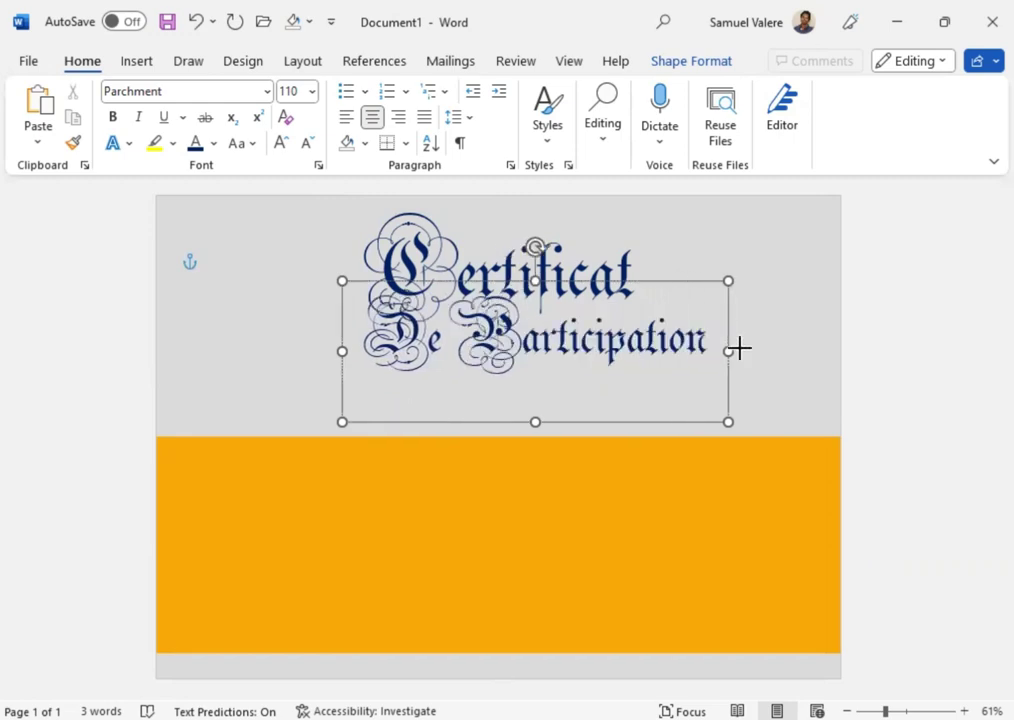
triple_click(739, 348)
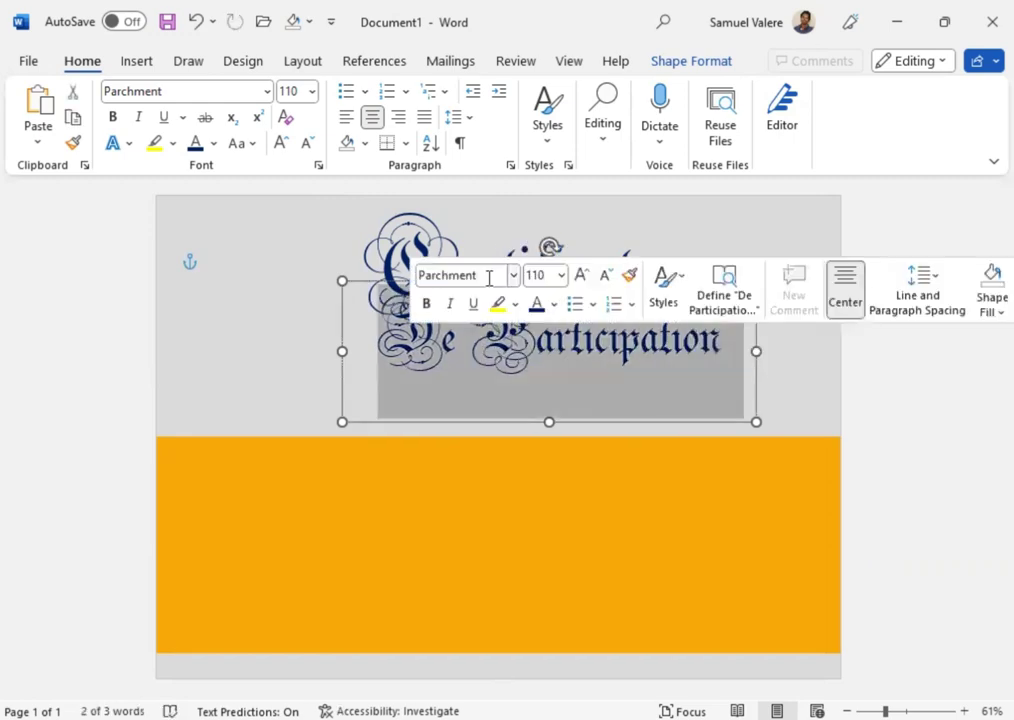
left_click(489, 276)
type("Georgia")
key("Return")
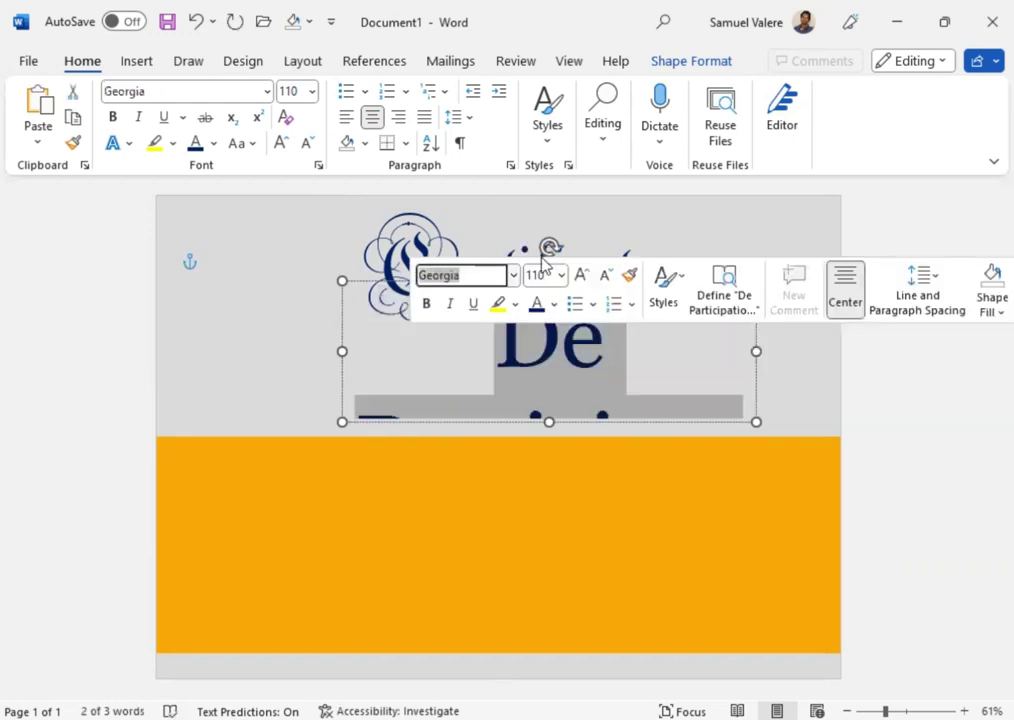
left_click(607, 276)
left_click(607, 276)
left_click(607, 276)
left_click(607, 276)
left_click(607, 276)
left_click(607, 276)
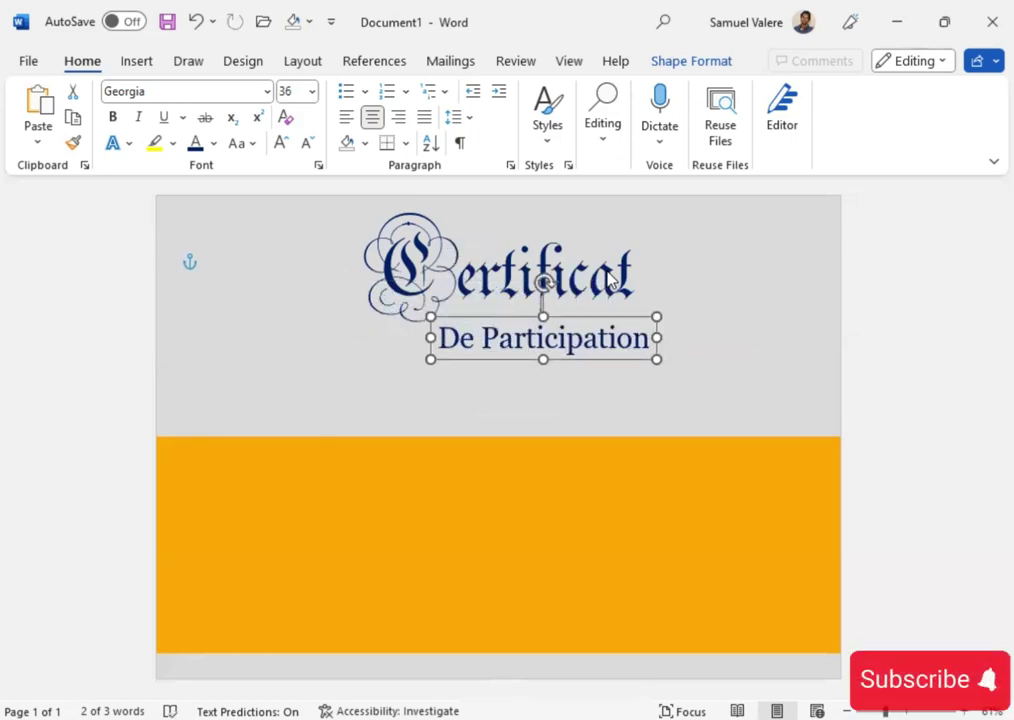
key("ctrl+a")
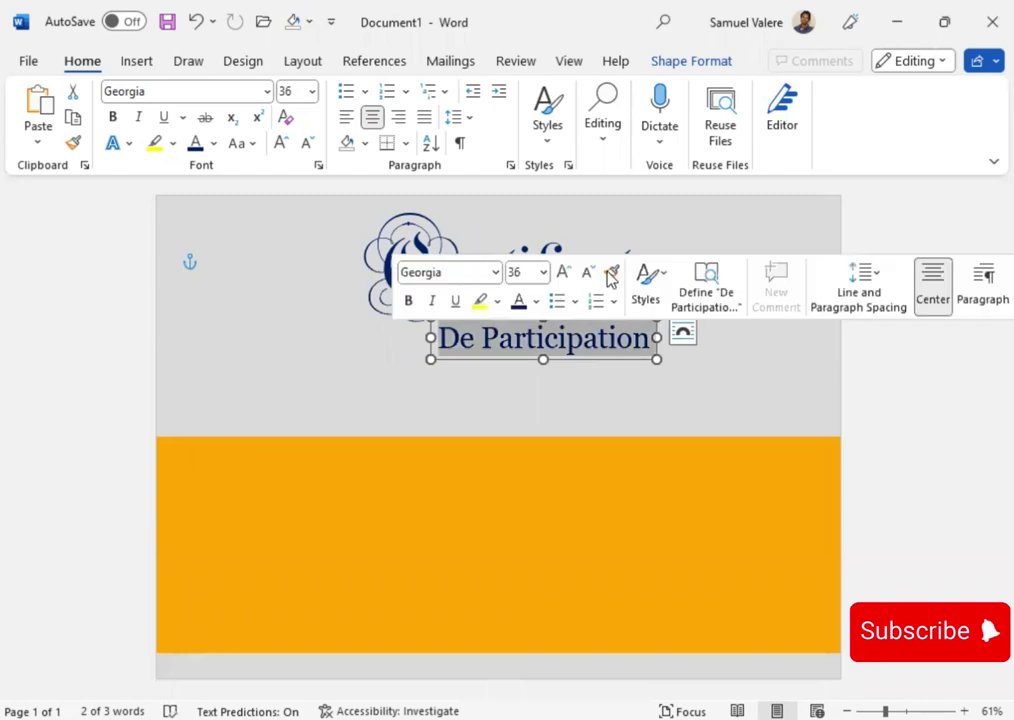
left_click(588, 274)
left_click(588, 274)
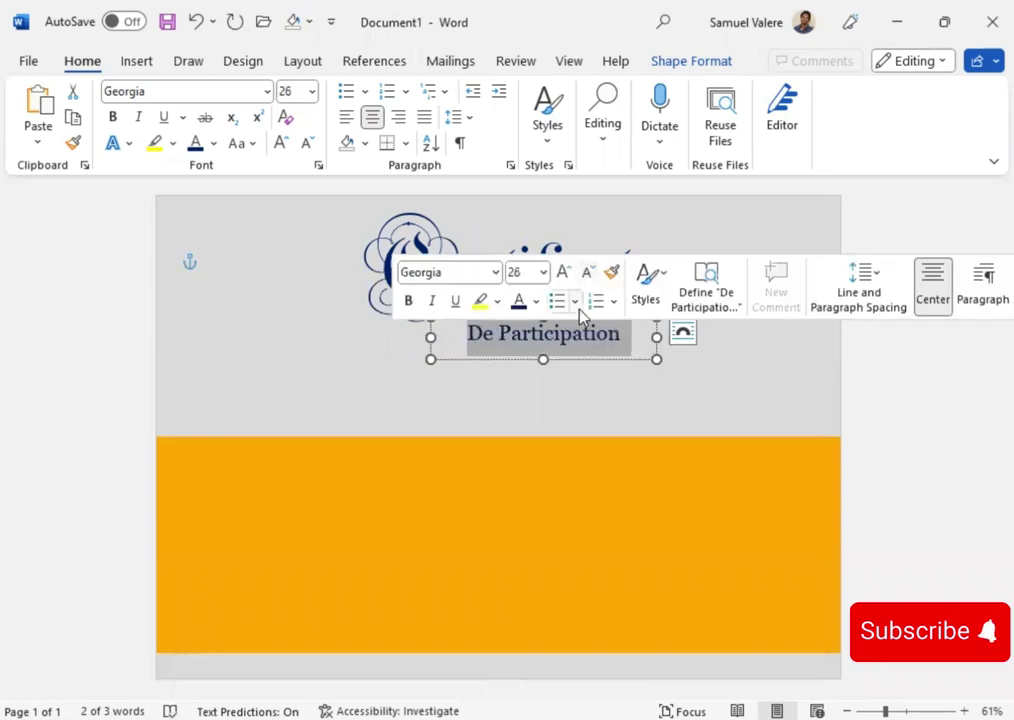
key("Escape")
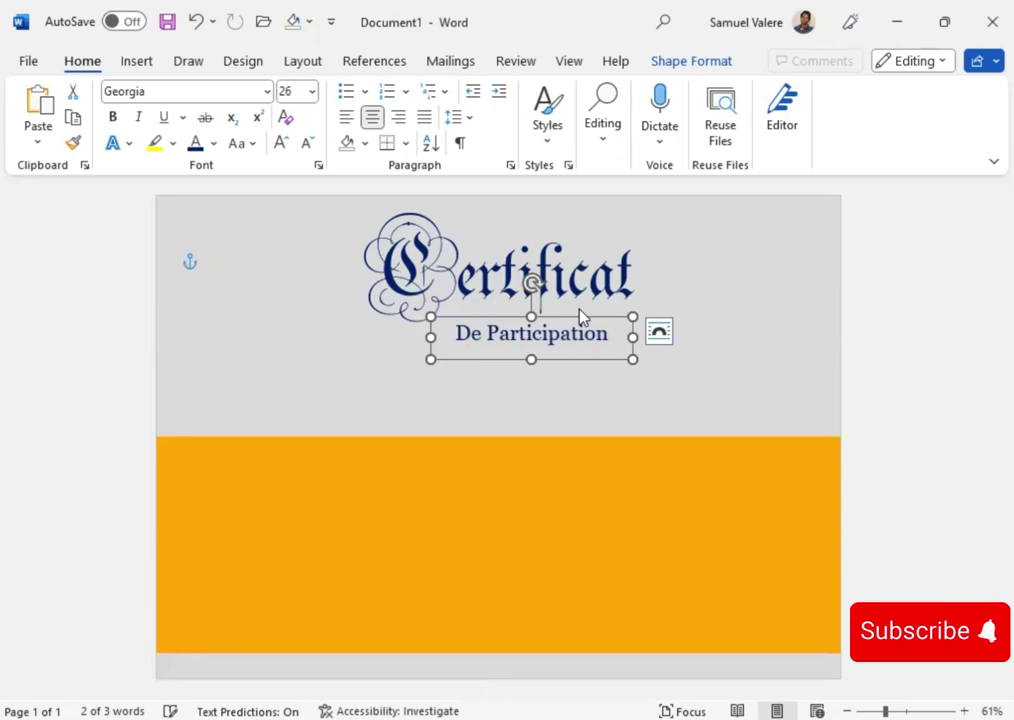
Step: Reposition Certificat and place De Participation just beneath it
double_click(582, 317)
left_click(638, 337)
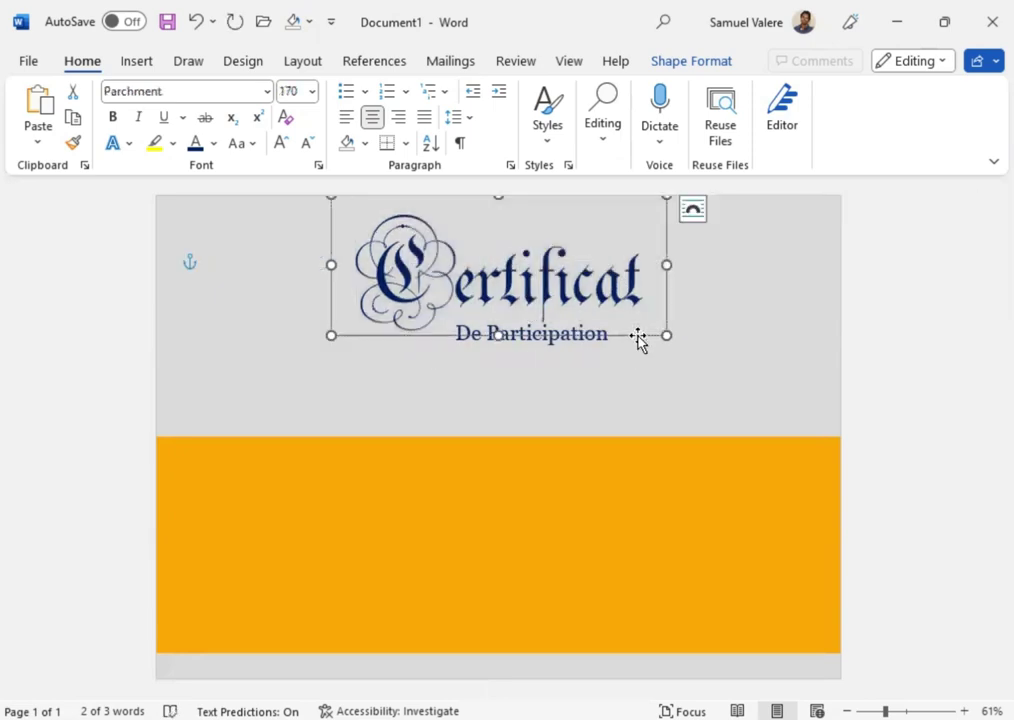
left_click_drag(638, 337, 633, 319)
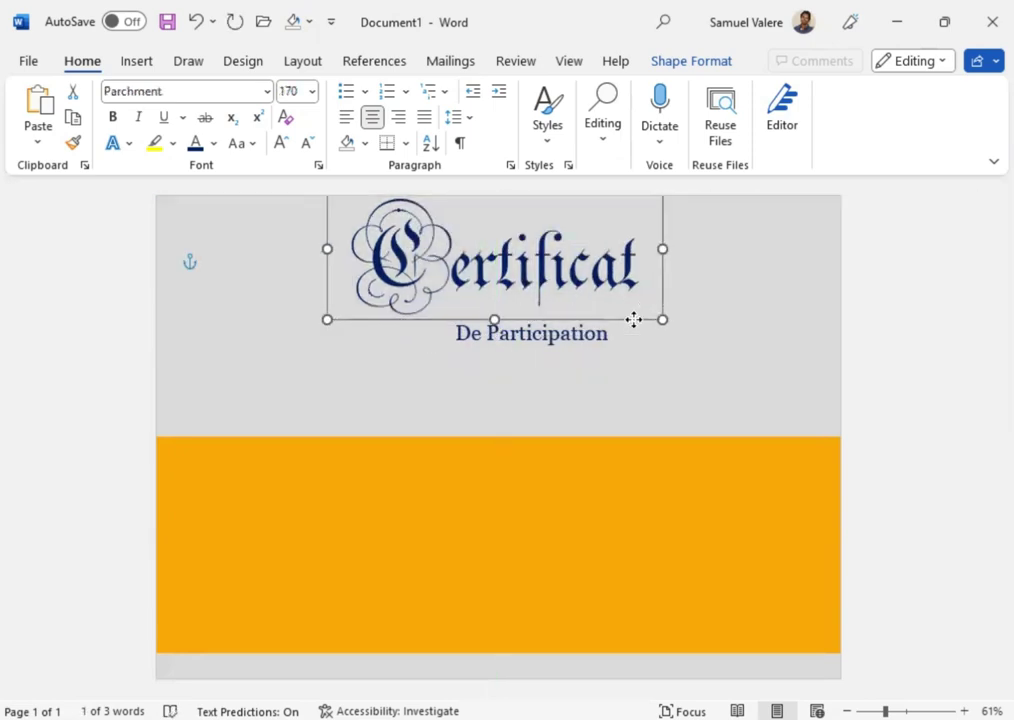
key("Right")
key("Down")
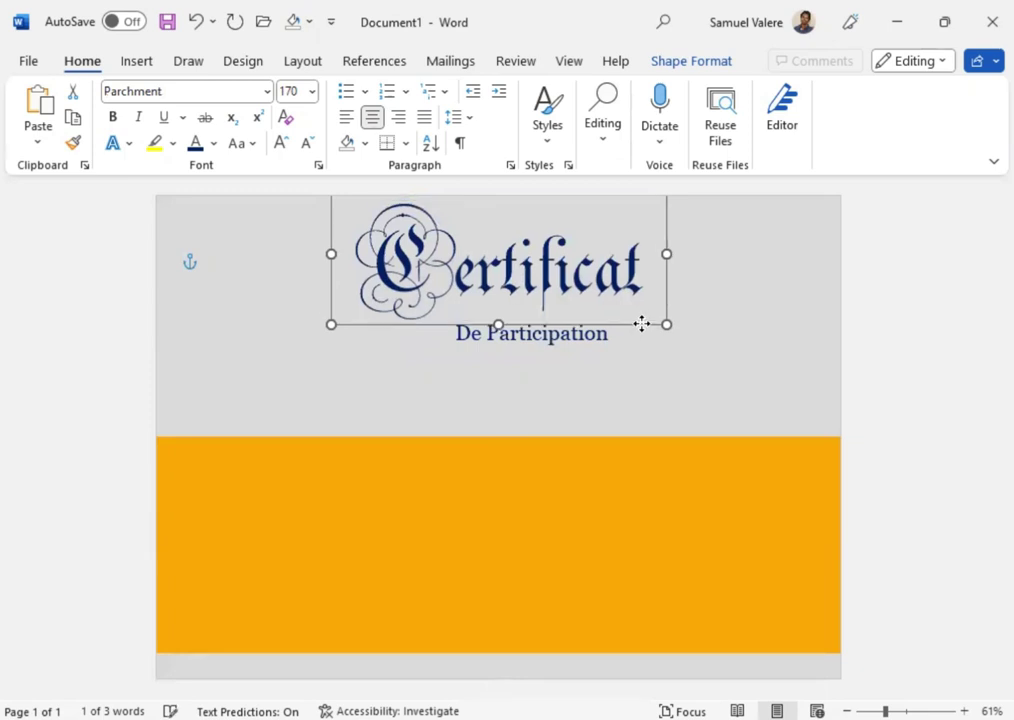
left_click_drag(570, 360, 577, 344)
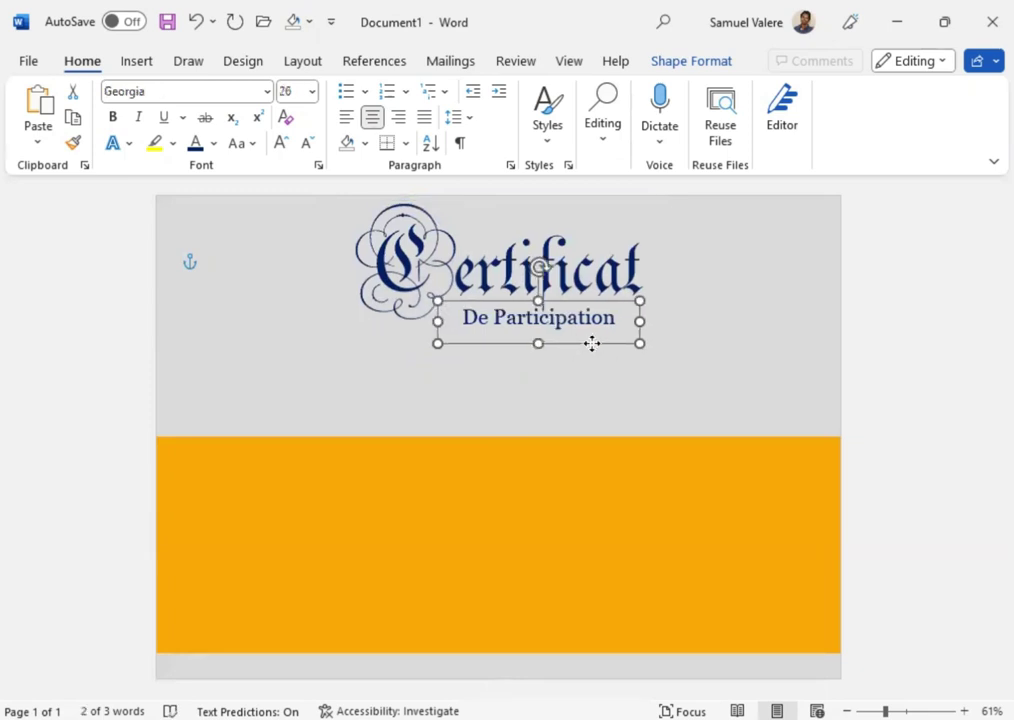
key("Right")
key("Right")
key("Right")
key("Right")
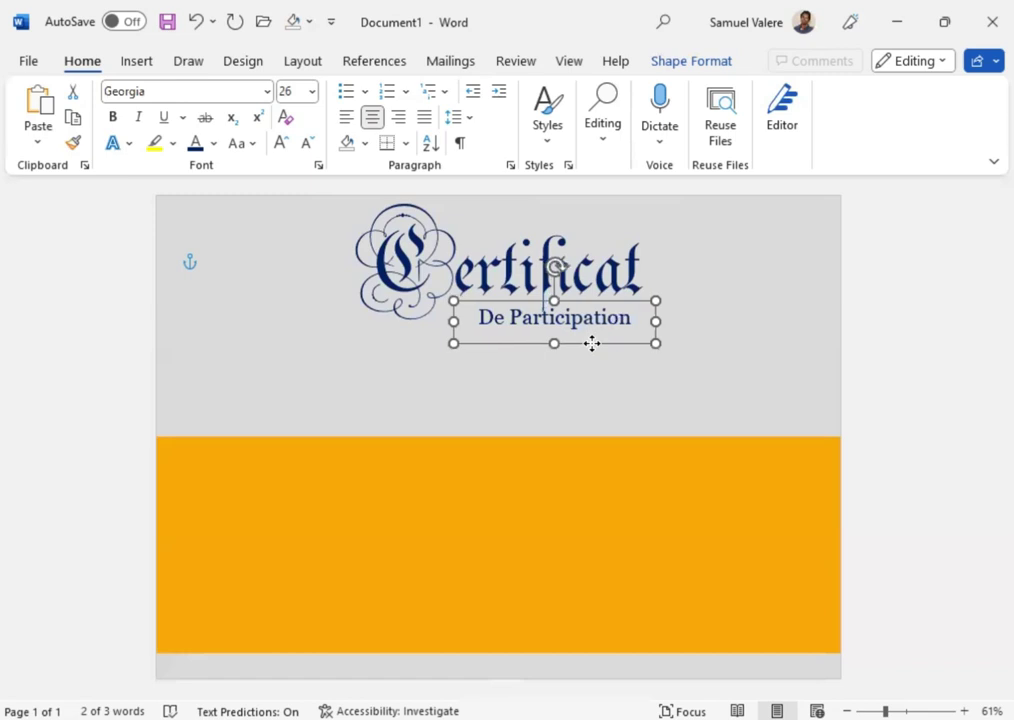
key("Right")
key("Right")
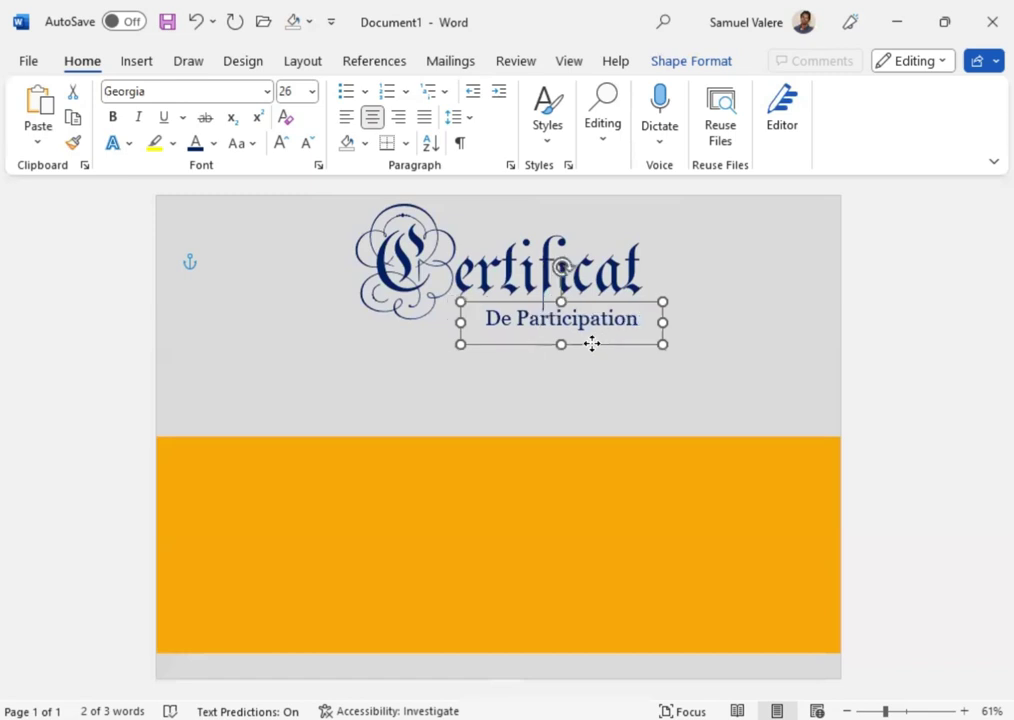
key("Right")
key("Right")
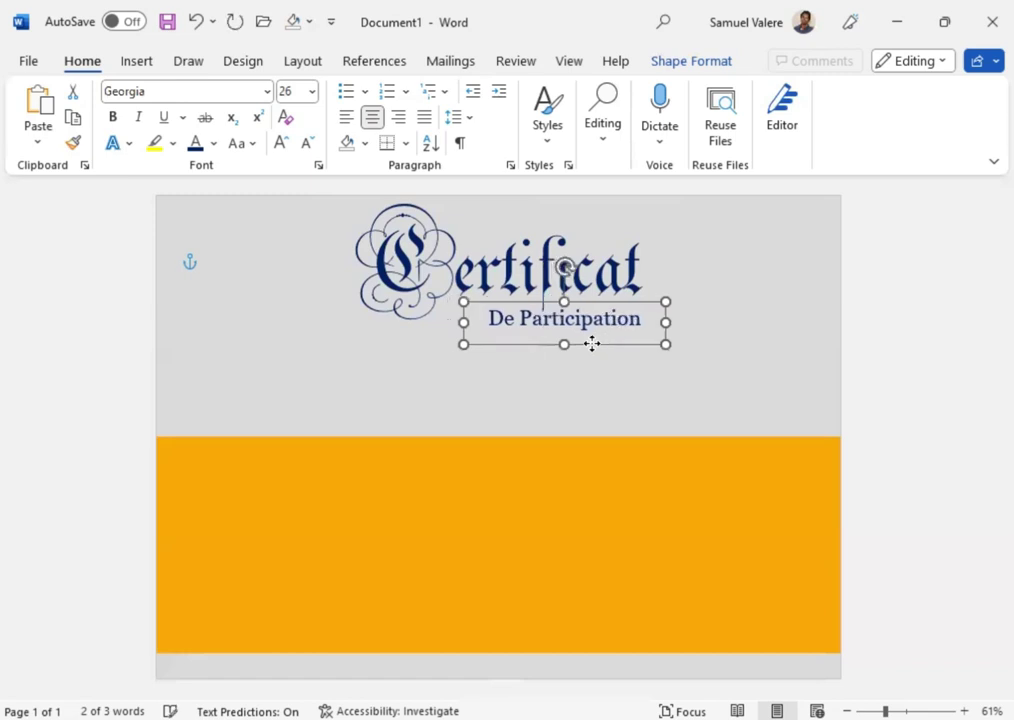
key("Right")
key("Left")
Step: Lower the orange band's top edge slightly
left_click(416, 473)
left_click_drag(520, 435, 520, 460)
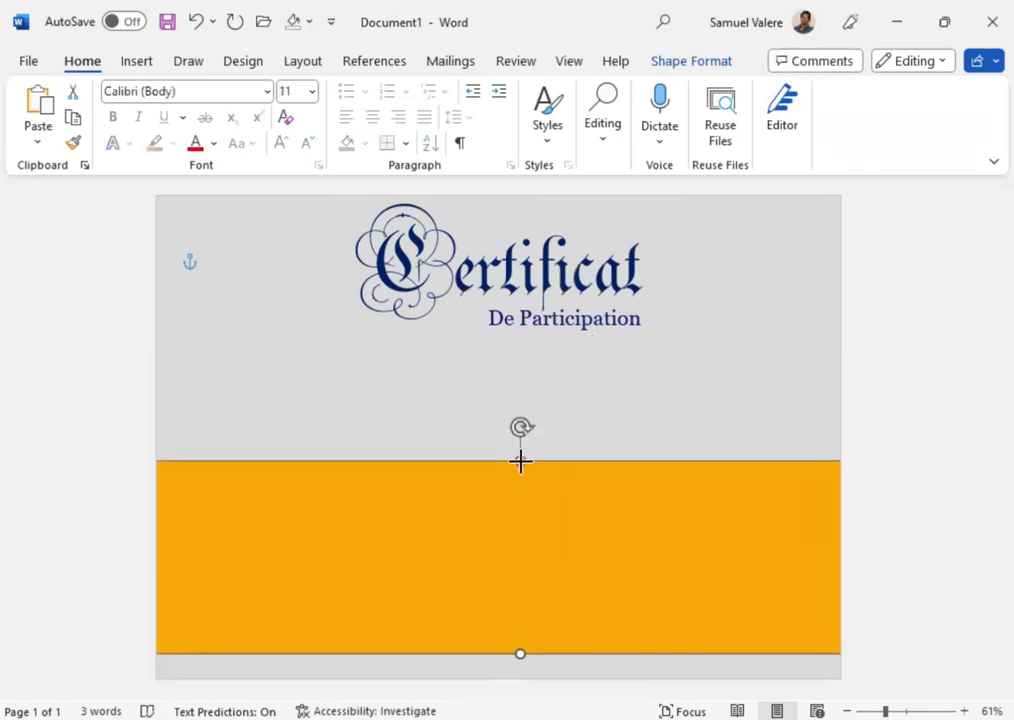
left_click(459, 316)
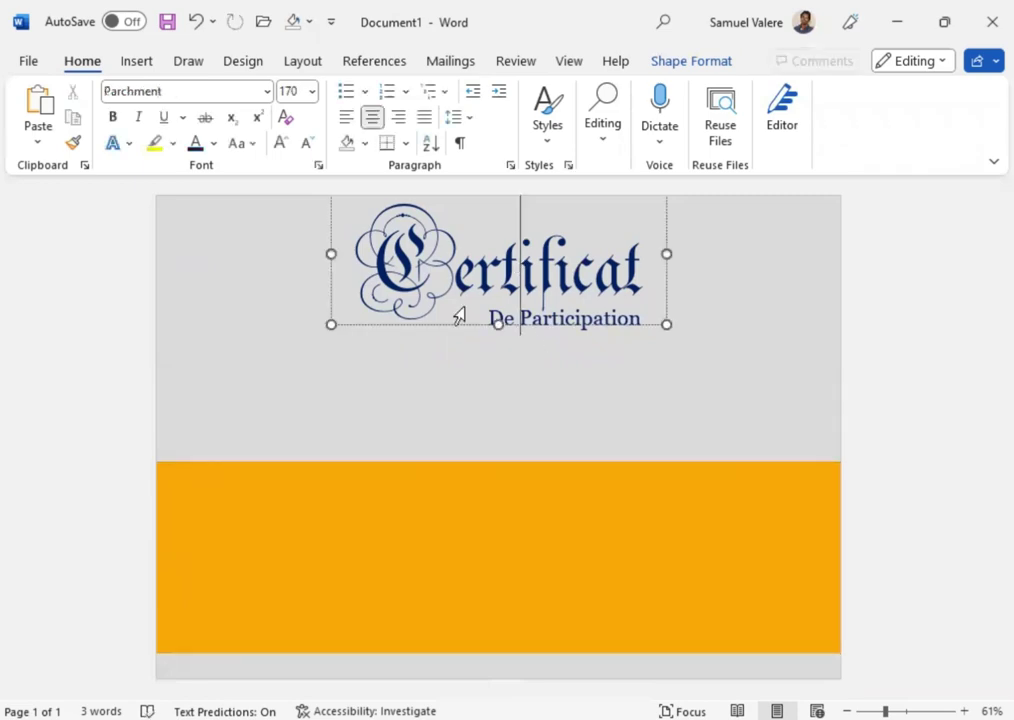
Step: Copy the title box below, type the recipient's first name, and stretch the box across the page
left_click(434, 328)
mouse_move(434, 328)
left_mouse_down()
mouse_move(444, 407)
mouse_move(500, 398)
left_mouse_up()
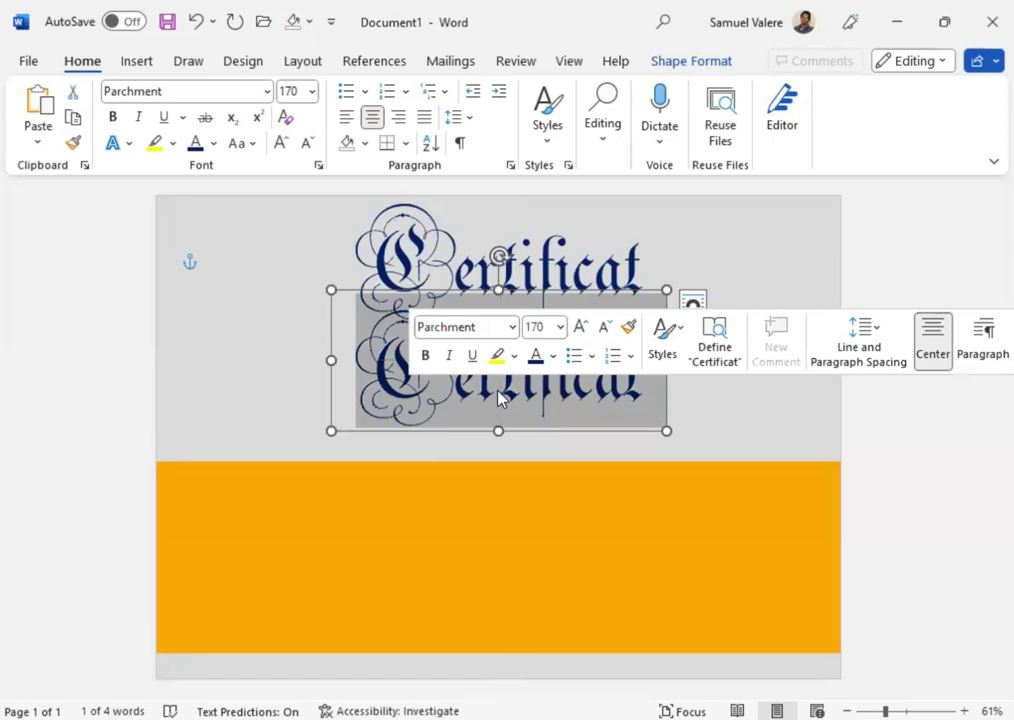
type("Sti")
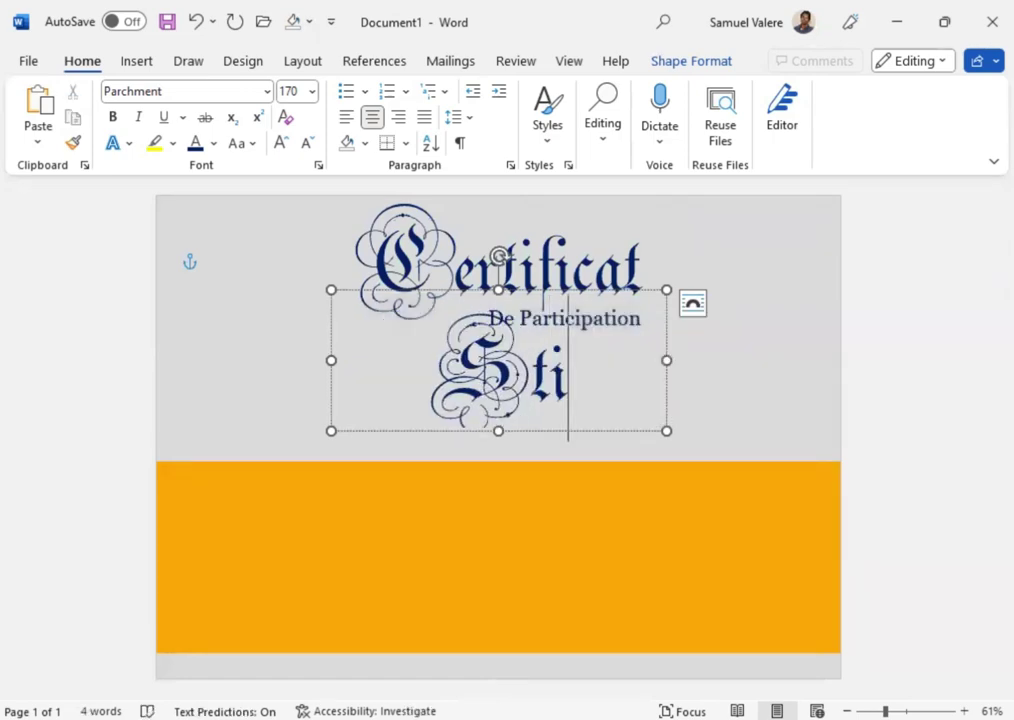
type("venson")
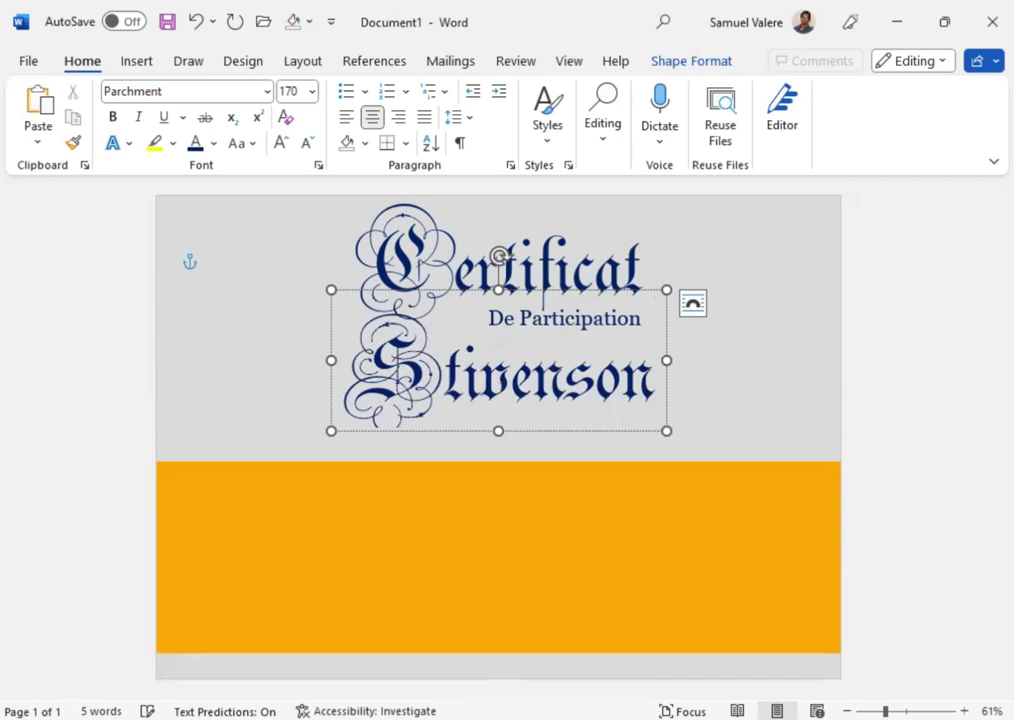
left_click_drag(666, 360, 731, 360)
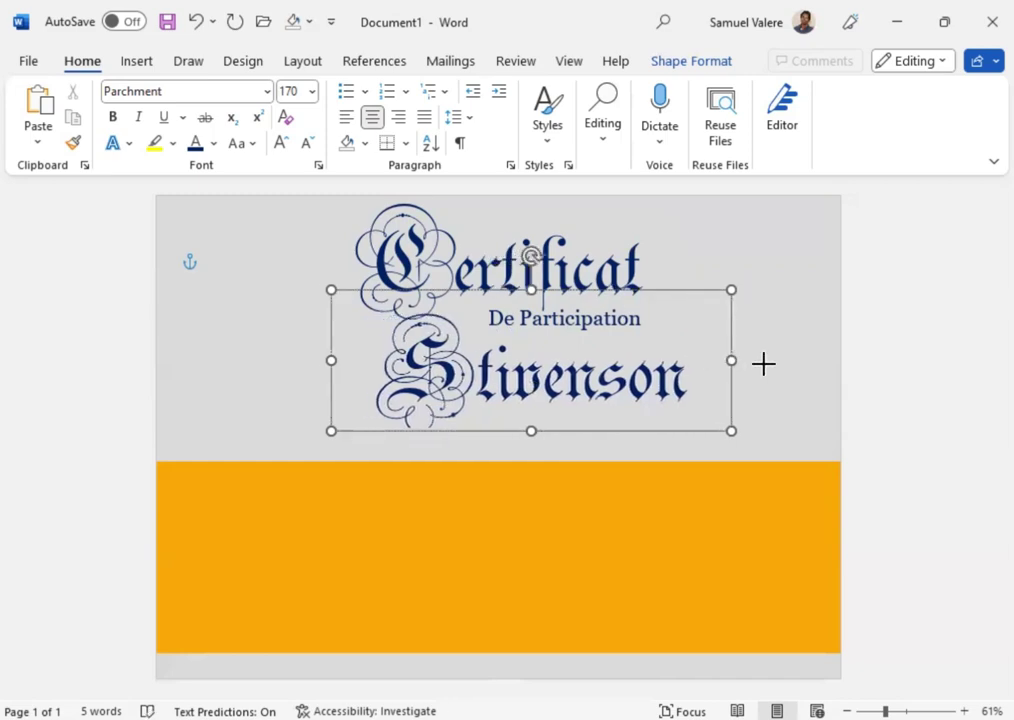
left_click_drag(835, 368, 833, 364)
left_click_drag(331, 360, 166, 357)
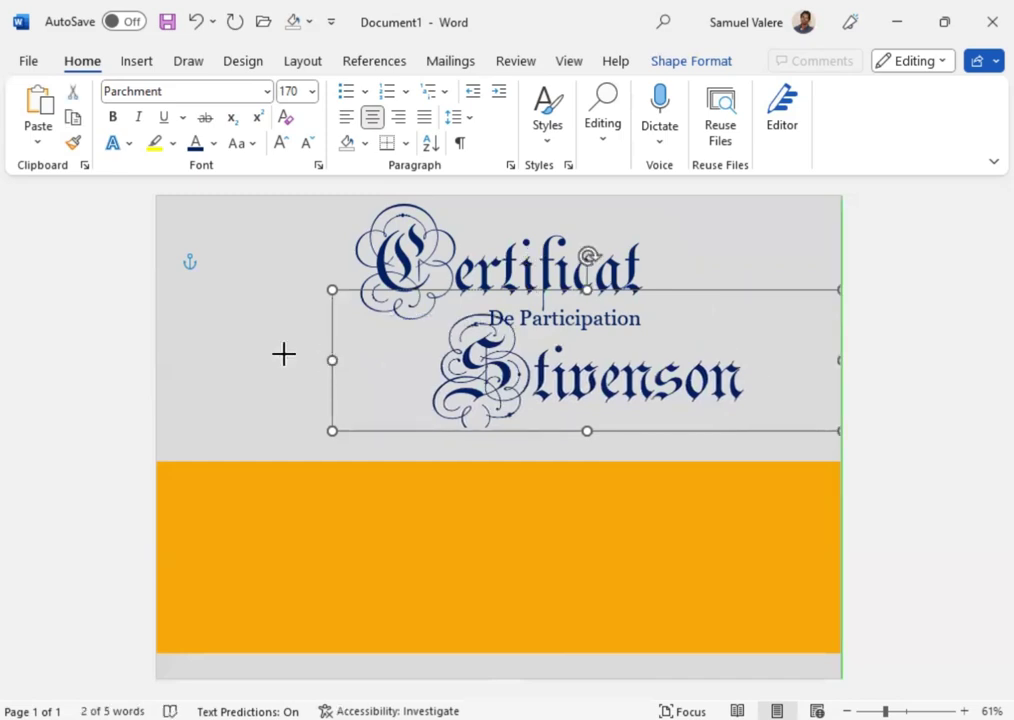
Step: Set the recipient's full name in French Script MT at 100 pt
triple_click(372, 390)
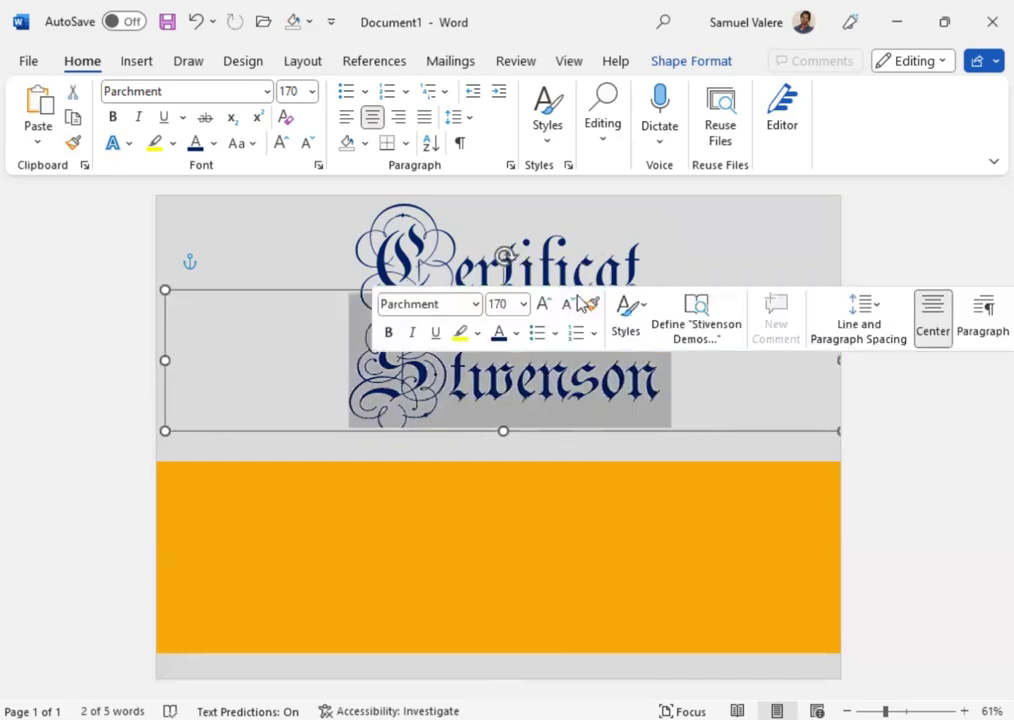
left_click(570, 305)
left_click(570, 305)
left_click(570, 305)
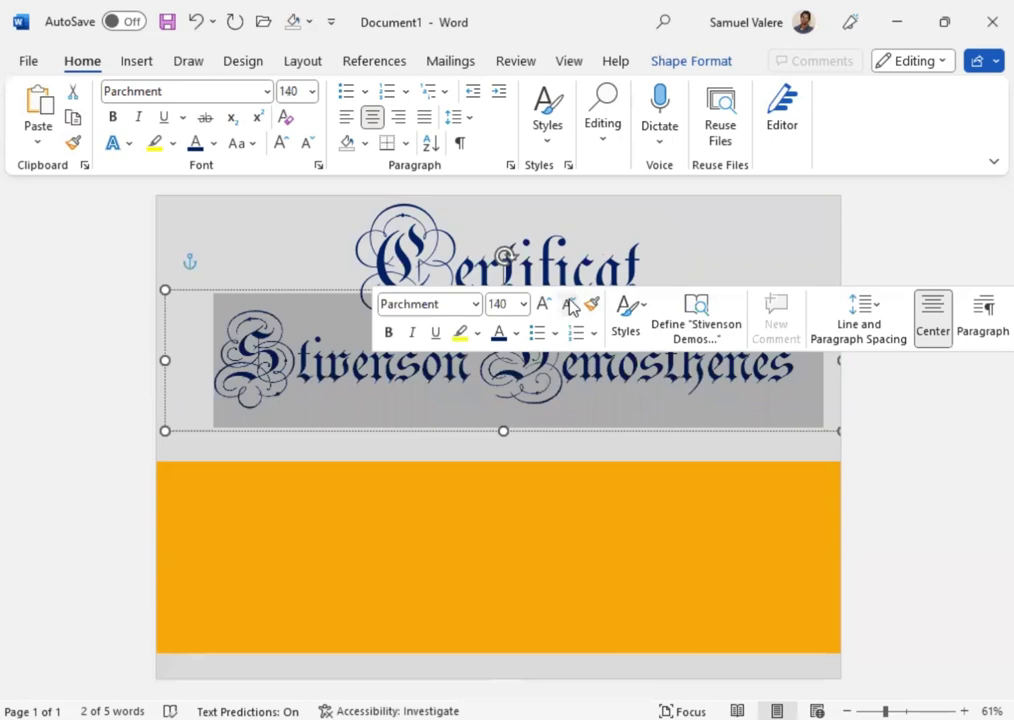
left_click(570, 305)
left_click(450, 303)
type("French Script MT")
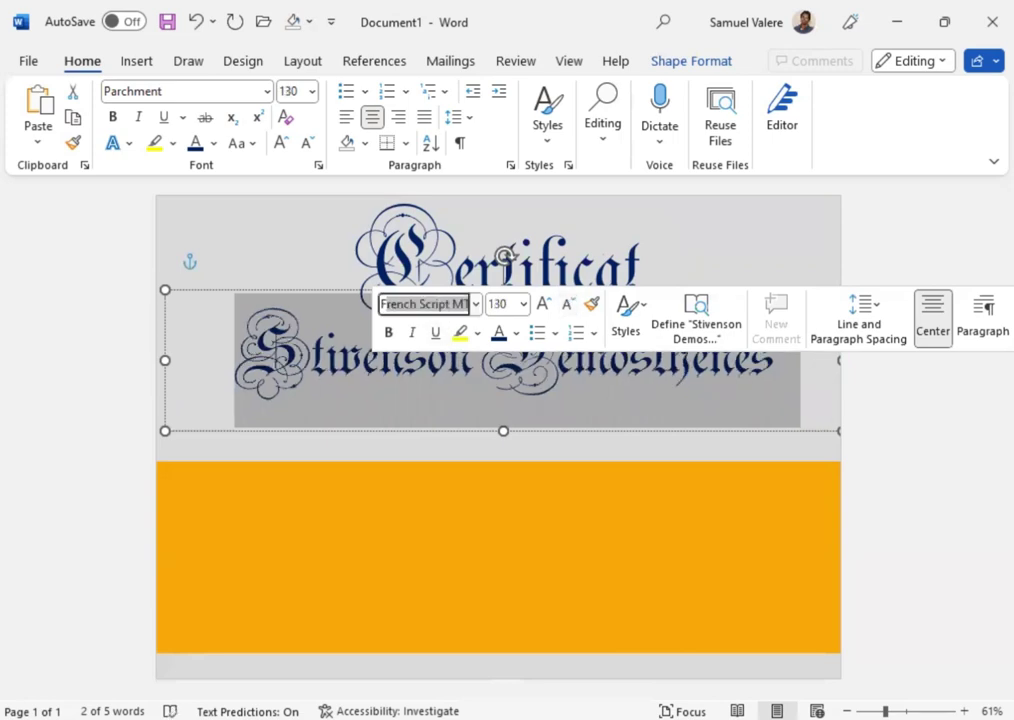
key("Return")
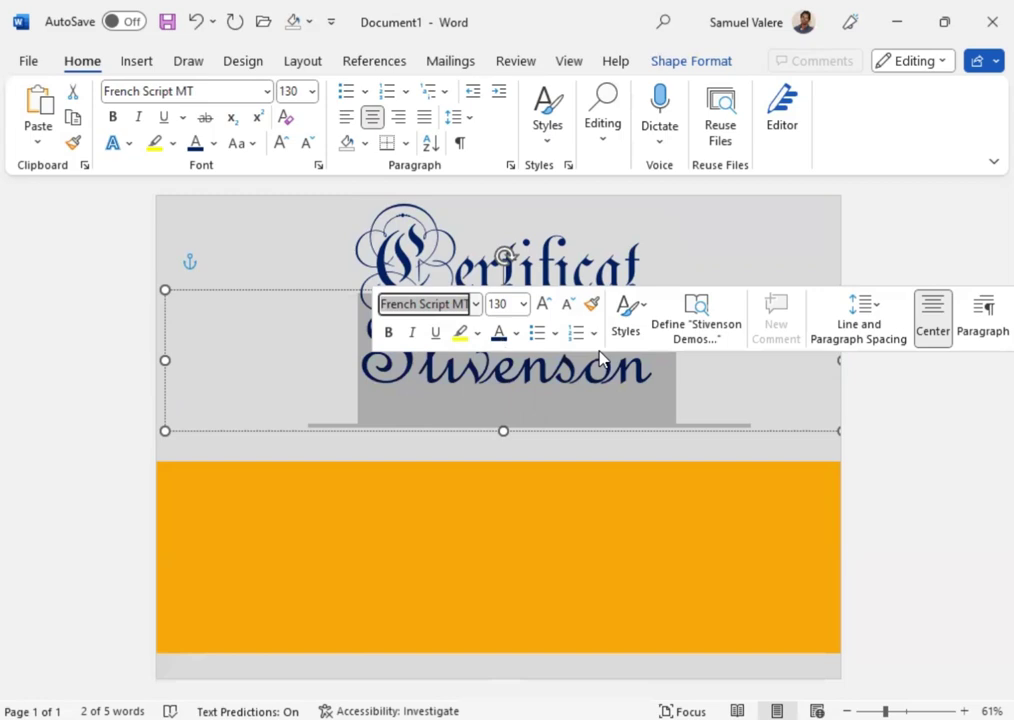
left_click(570, 305)
left_click(570, 305)
left_click(570, 305)
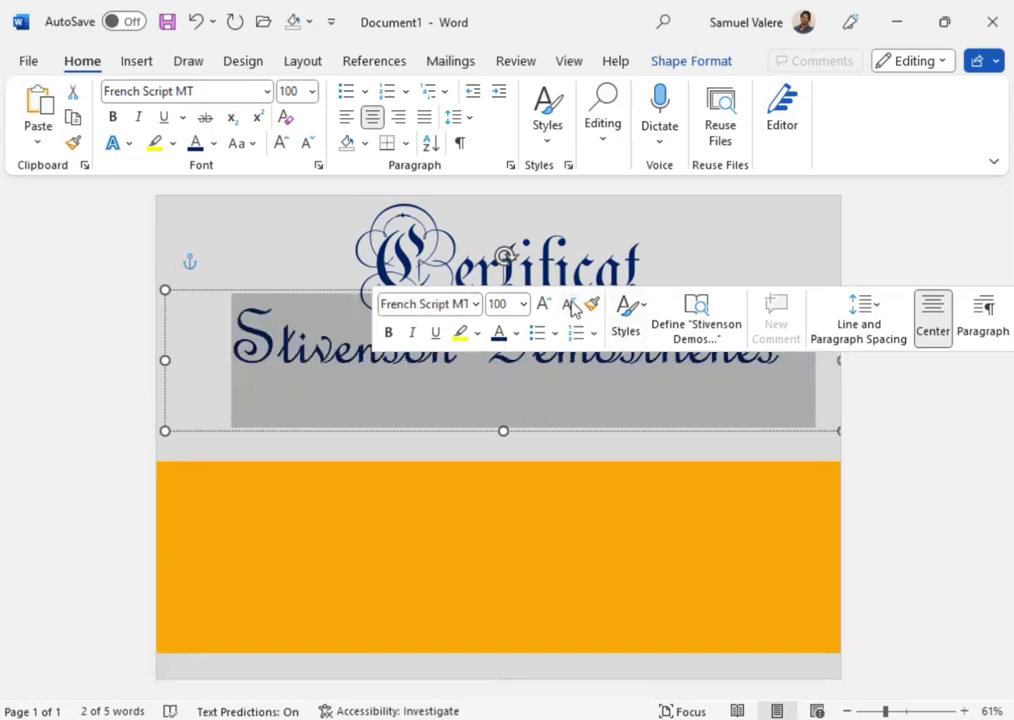
left_click(572, 308)
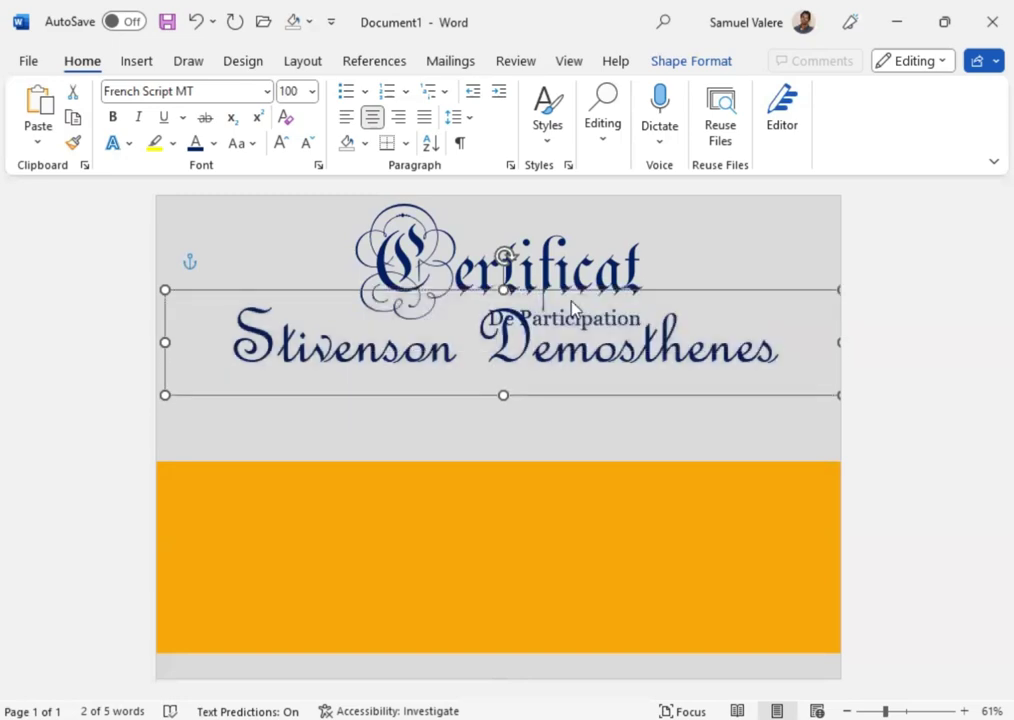
Step: Reduce the recipient's name to 90 pt and centre its box horizontally on the page
key("Down")
key("Down")
key("Down")
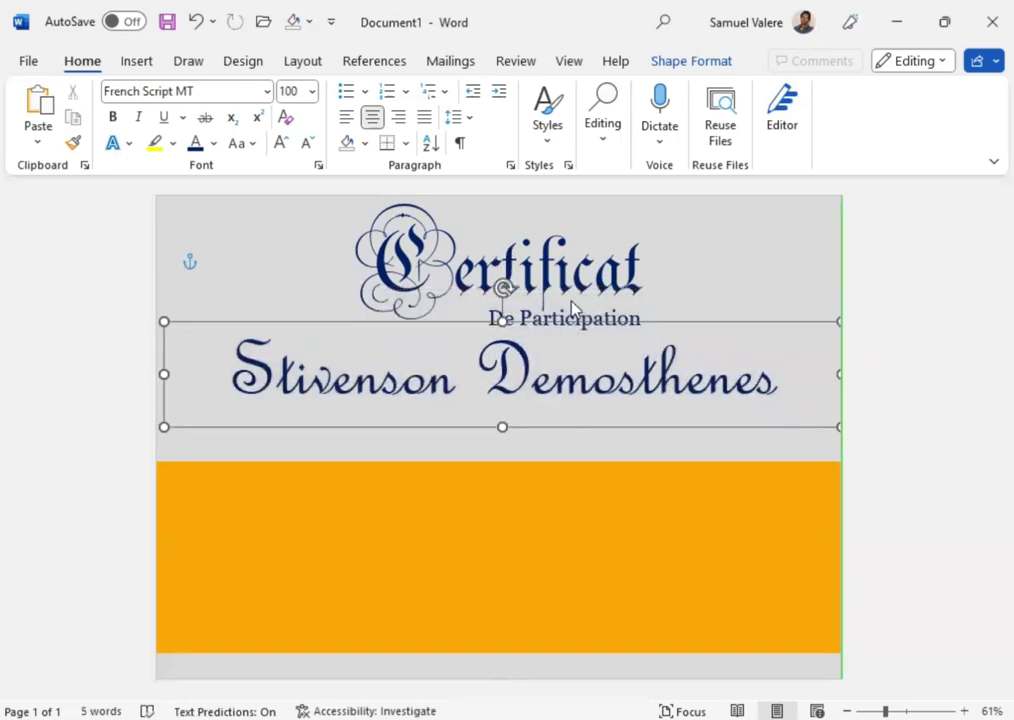
left_click_drag(174, 387, 276, 401)
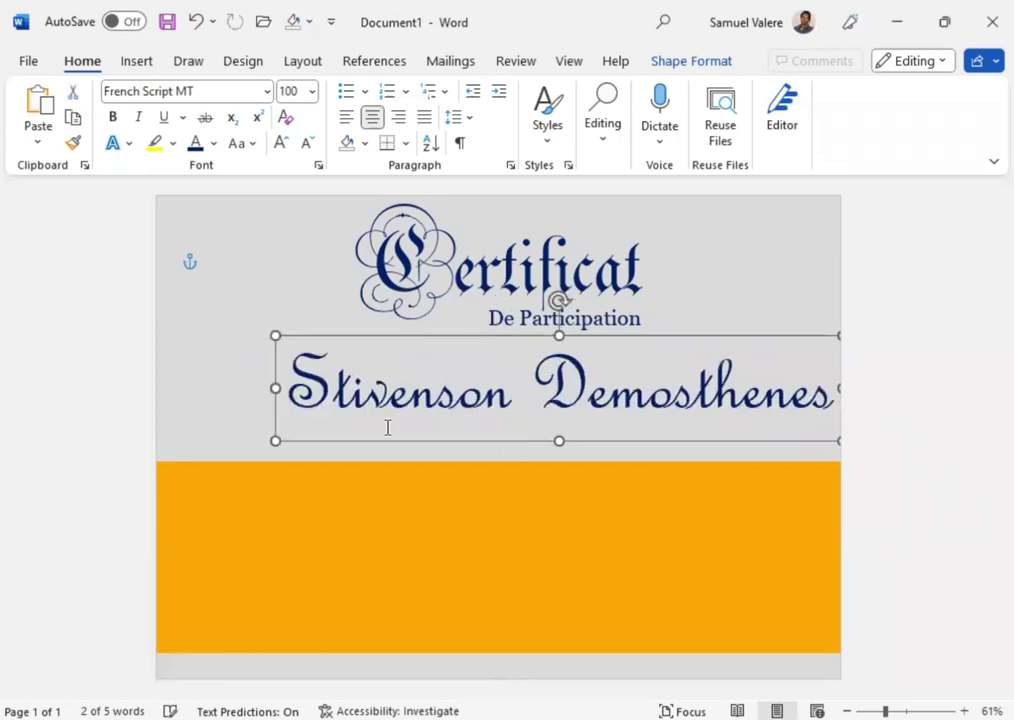
key("Left")
key("Left")
key("Left")
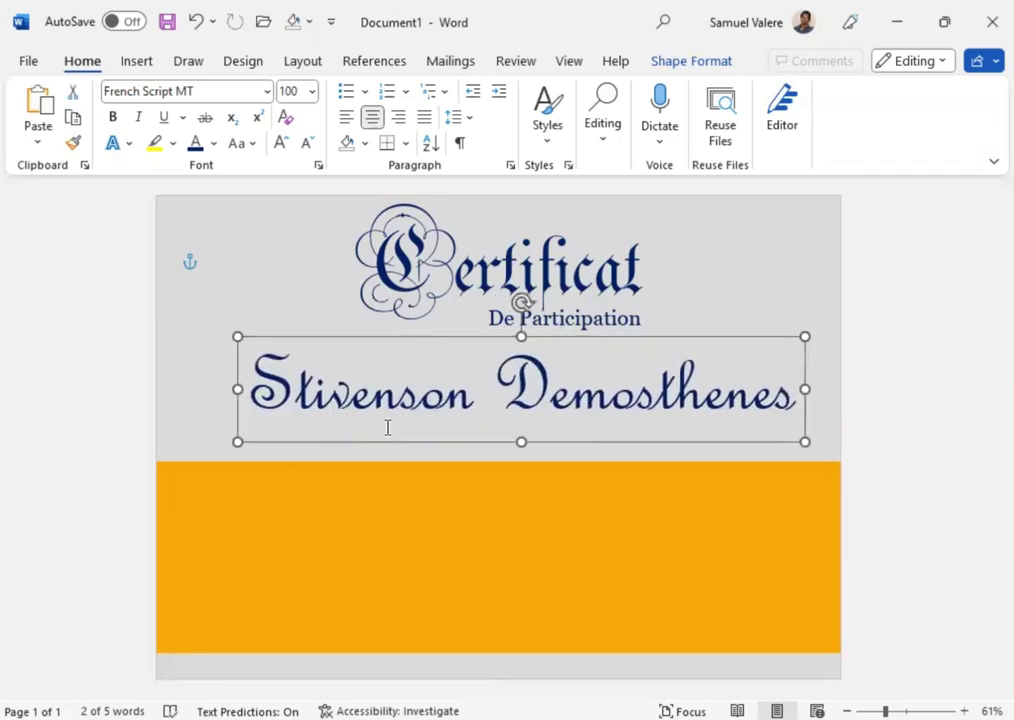
double_click(587, 392)
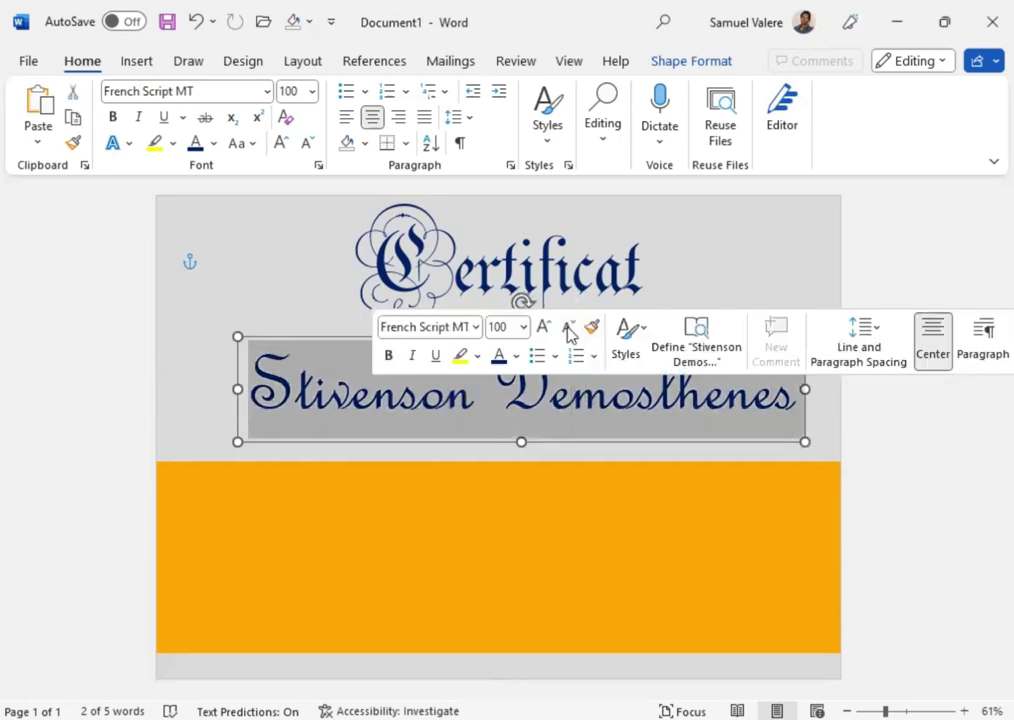
left_click(568, 333)
left_click(538, 442)
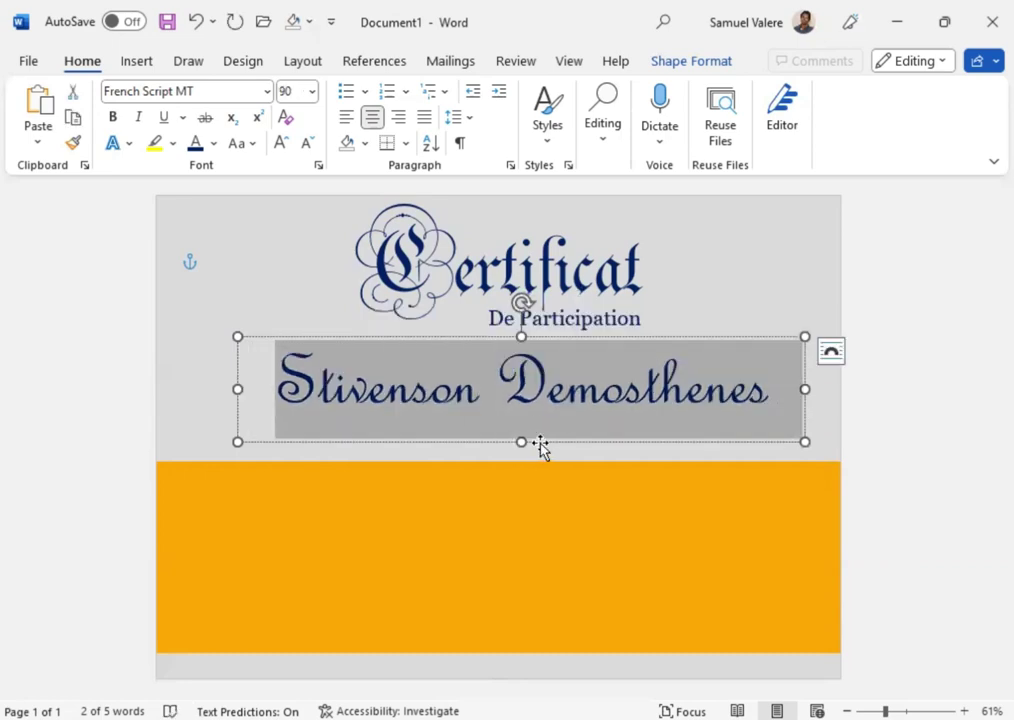
left_click_drag(237, 389, 308, 390)
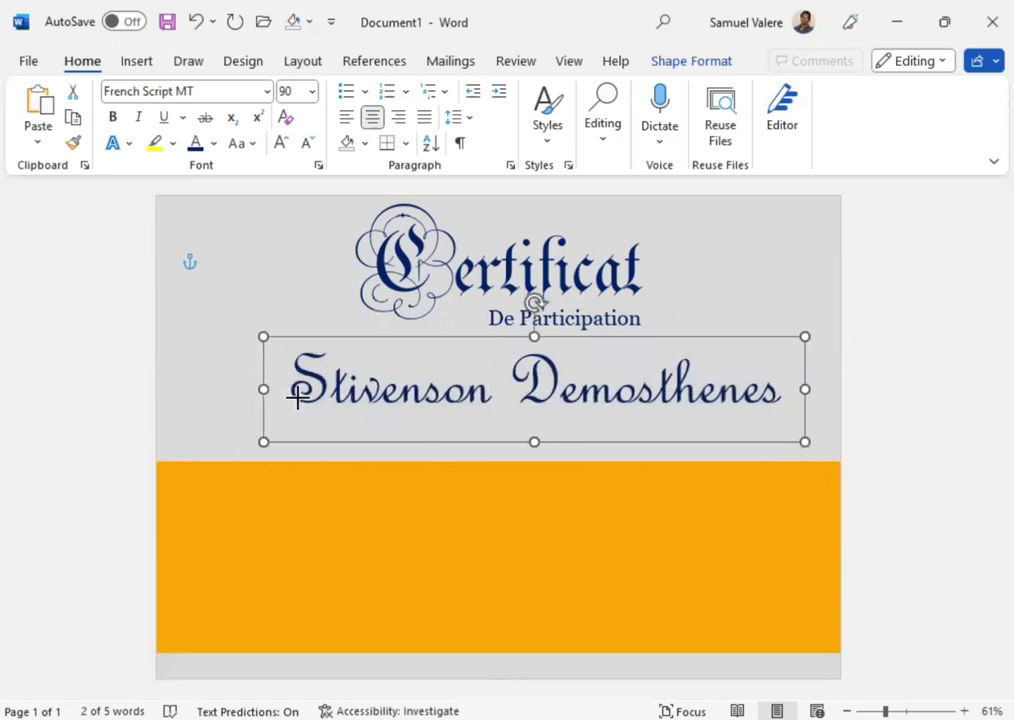
key("ctrl+z")
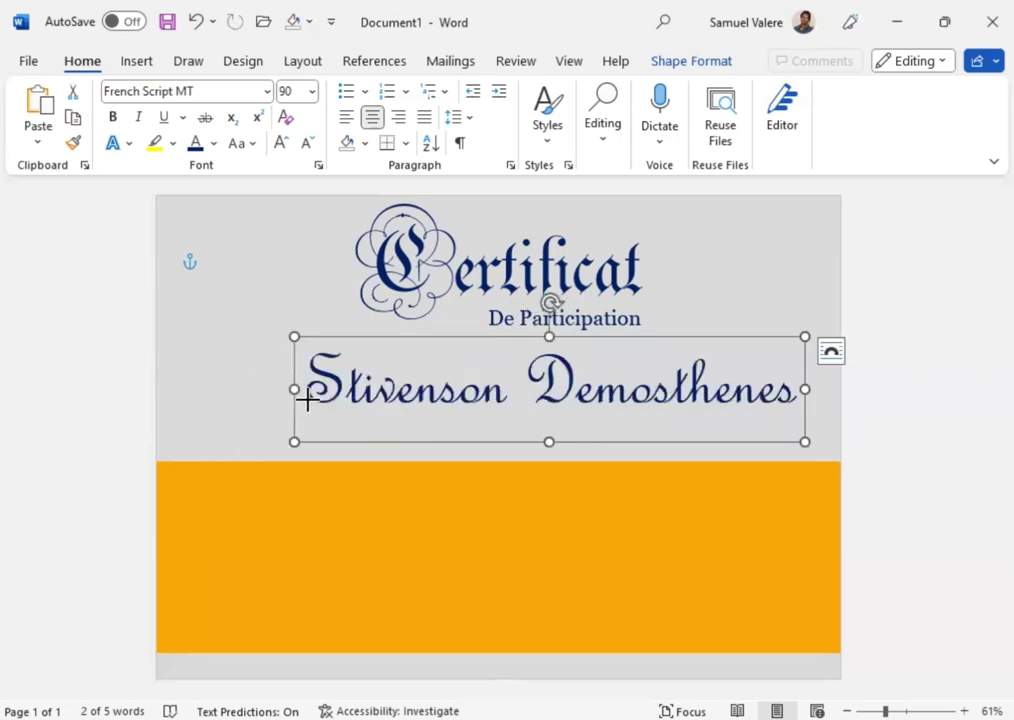
mouse_move(308, 398)
left_mouse_down()
mouse_move(257, 398)
mouse_move(307, 398)
left_mouse_up()
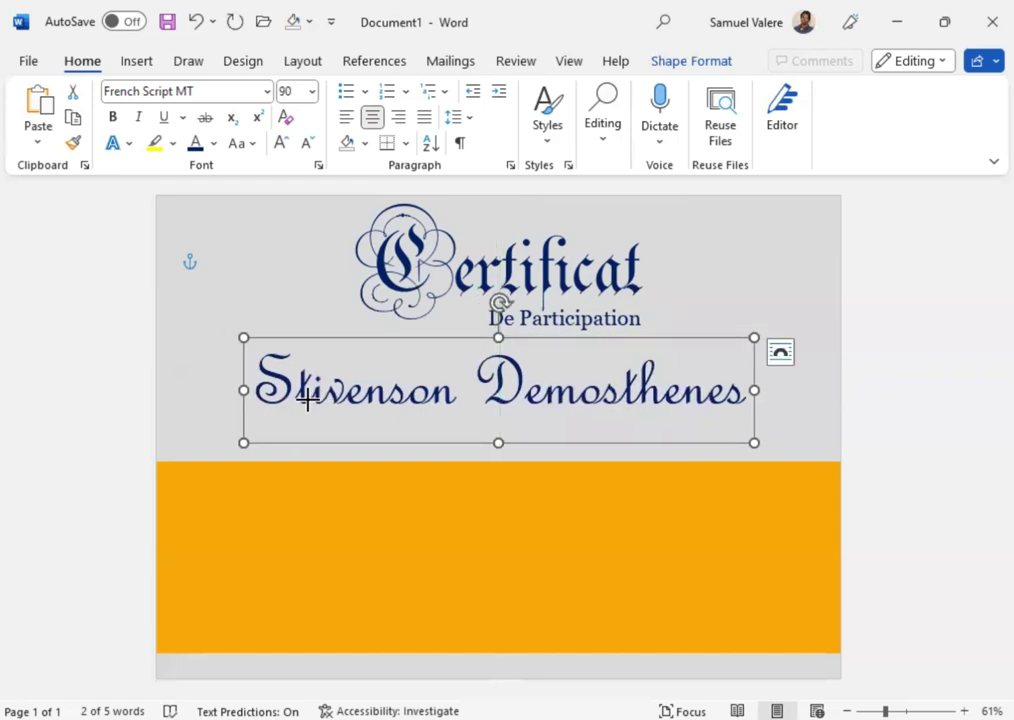
Step: Replace the plain e in the surname with è from the Symbol gallery
right_click(307, 398)
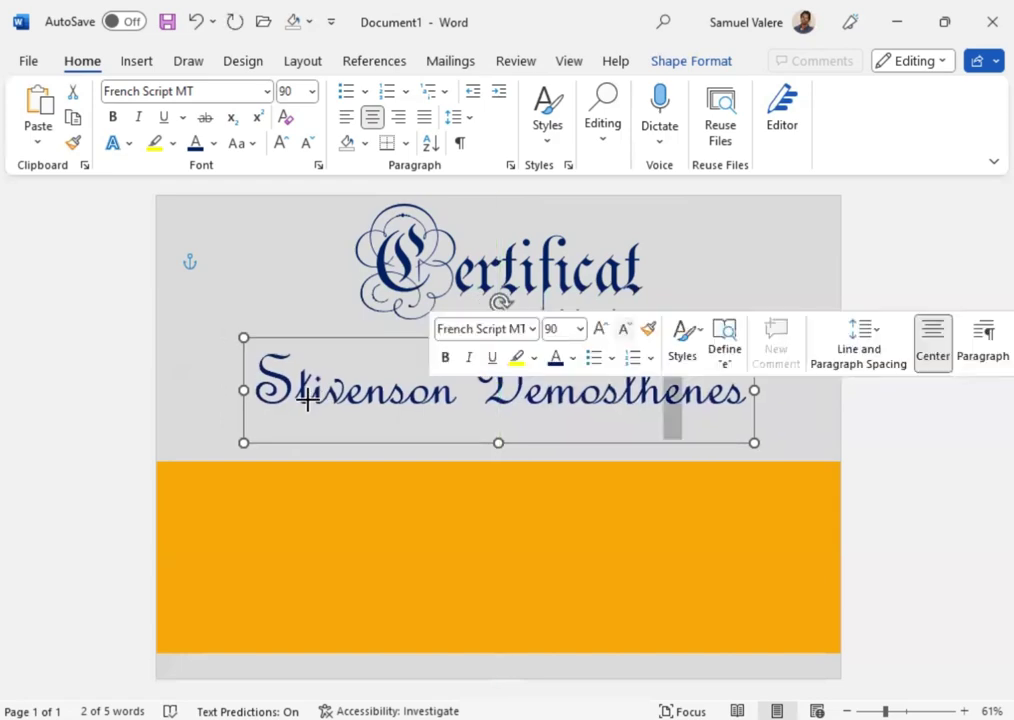
left_click(140, 61)
left_click(942, 140)
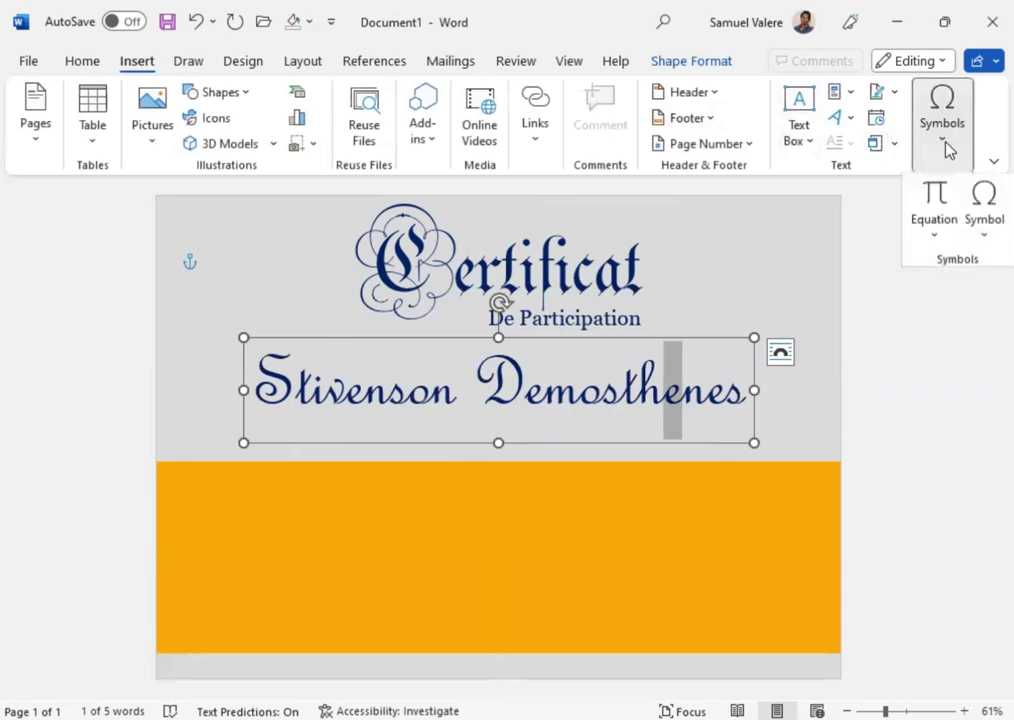
left_click(983, 232)
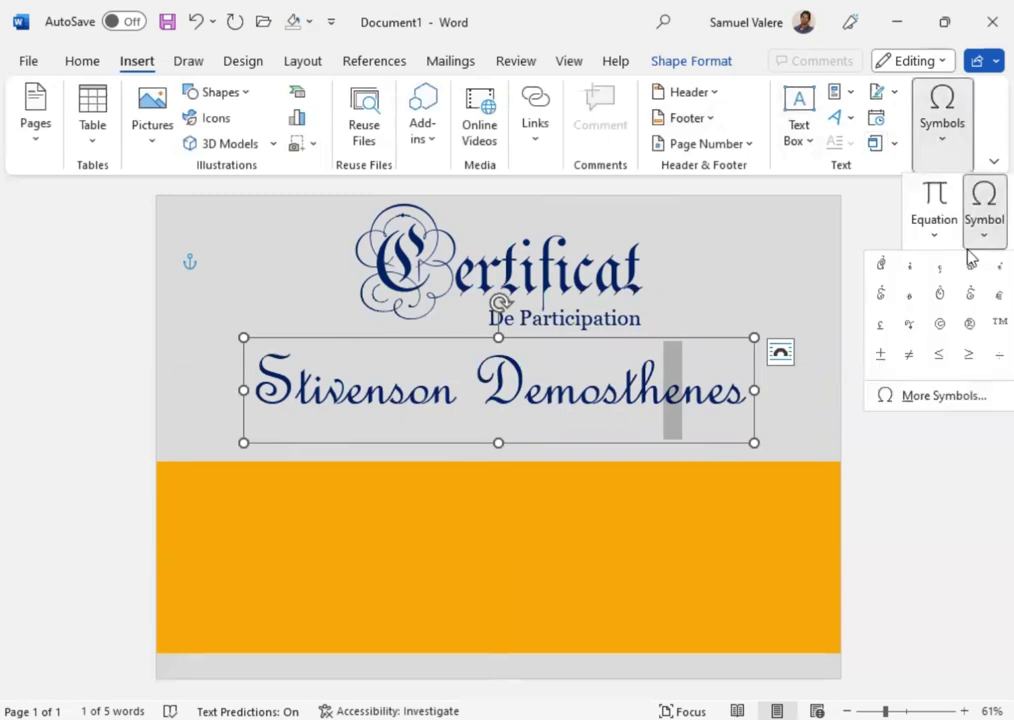
left_click(910, 268)
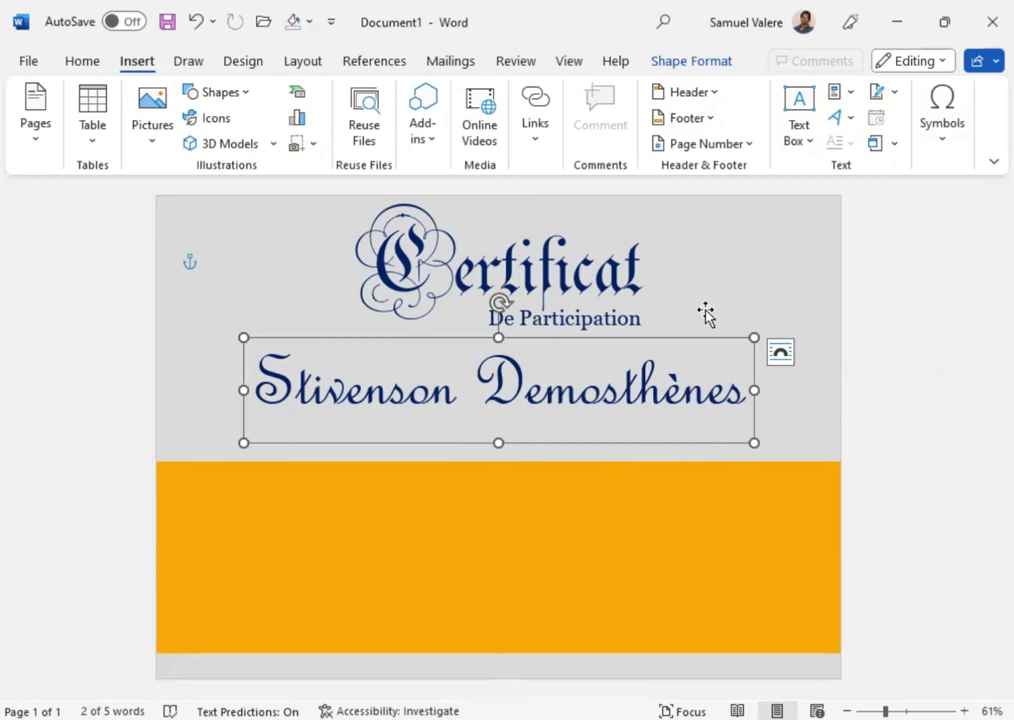
key("Tab")
Step: Enlarge the Certificat heading to 150 pt
key("ctrl+a")
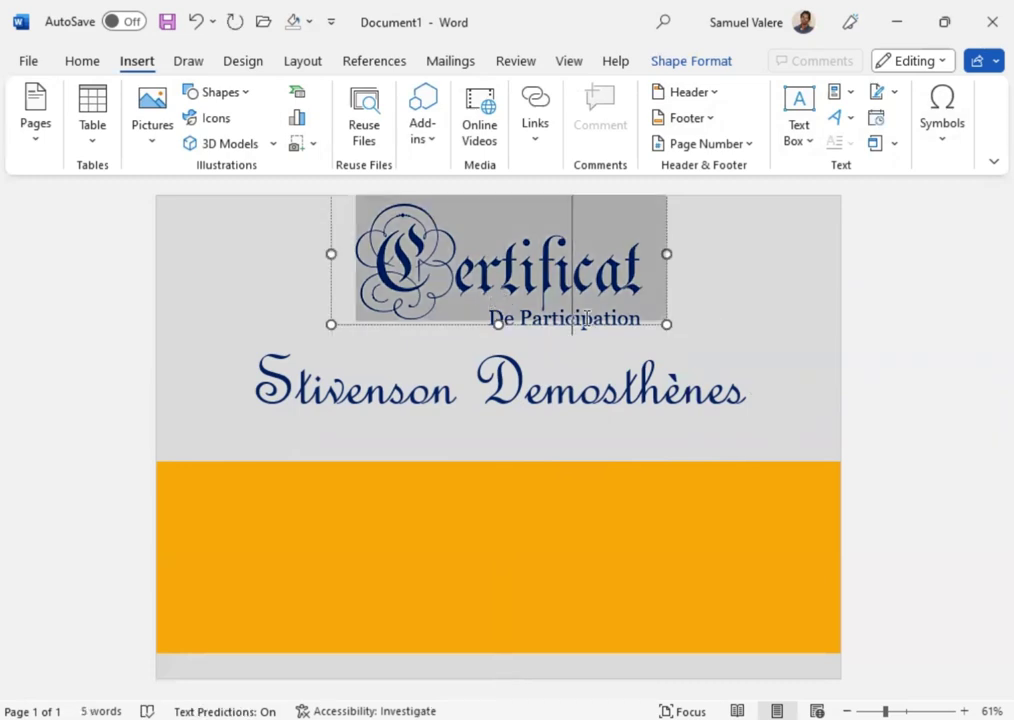
left_click(580, 209)
left_click(580, 209)
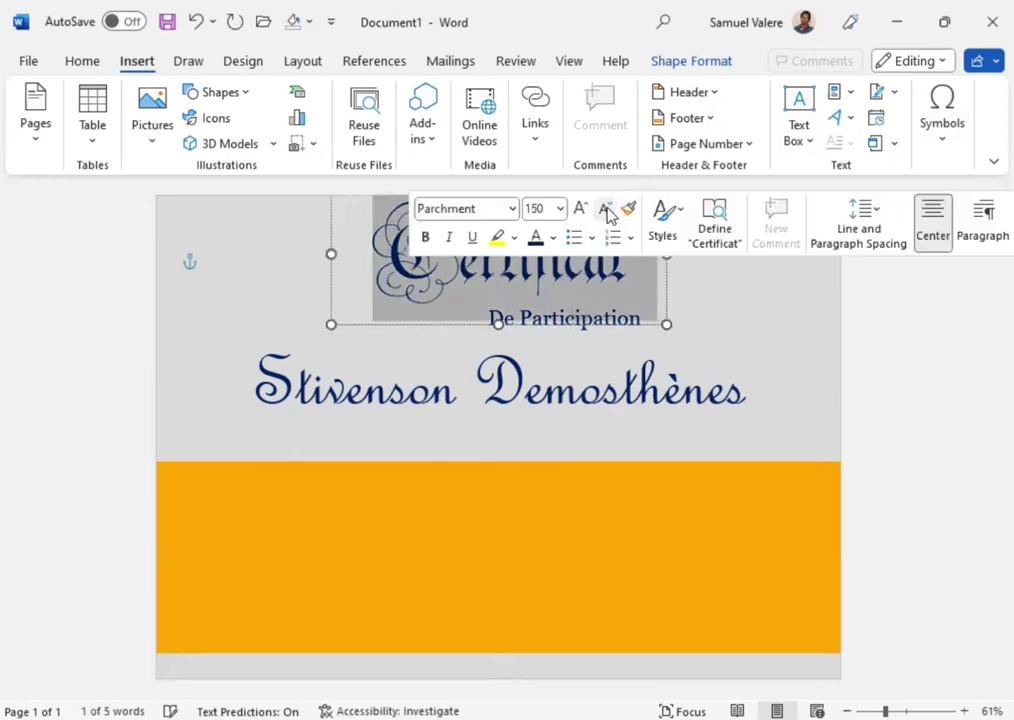
left_click(577, 250)
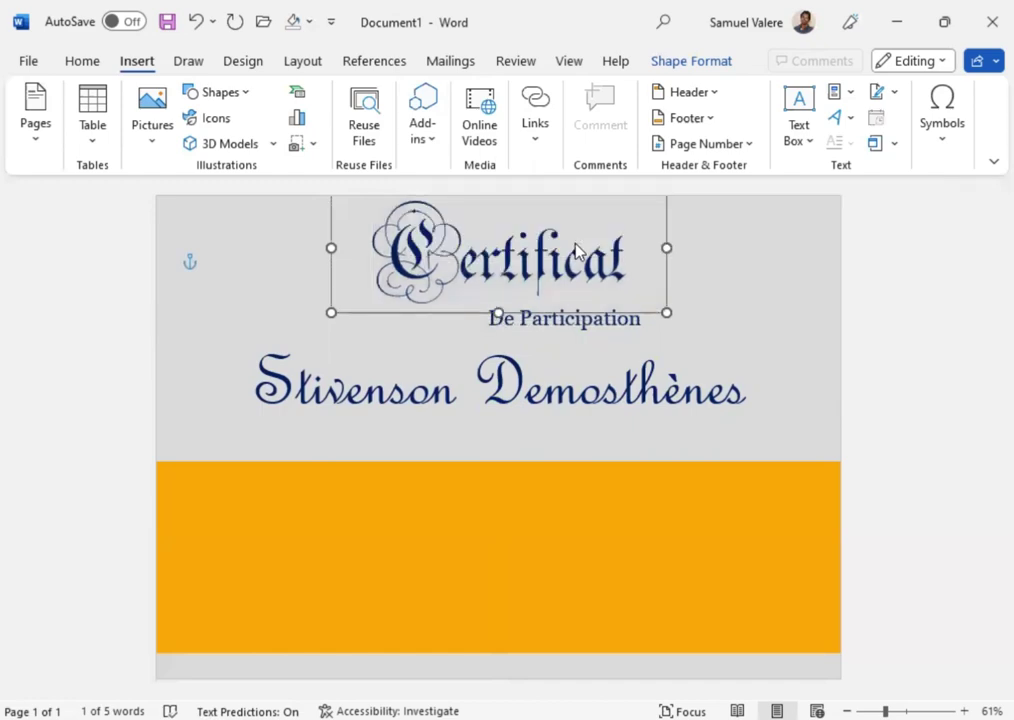
Step: Nudge the De Participation and name boxes slightly upward
left_click(578, 343)
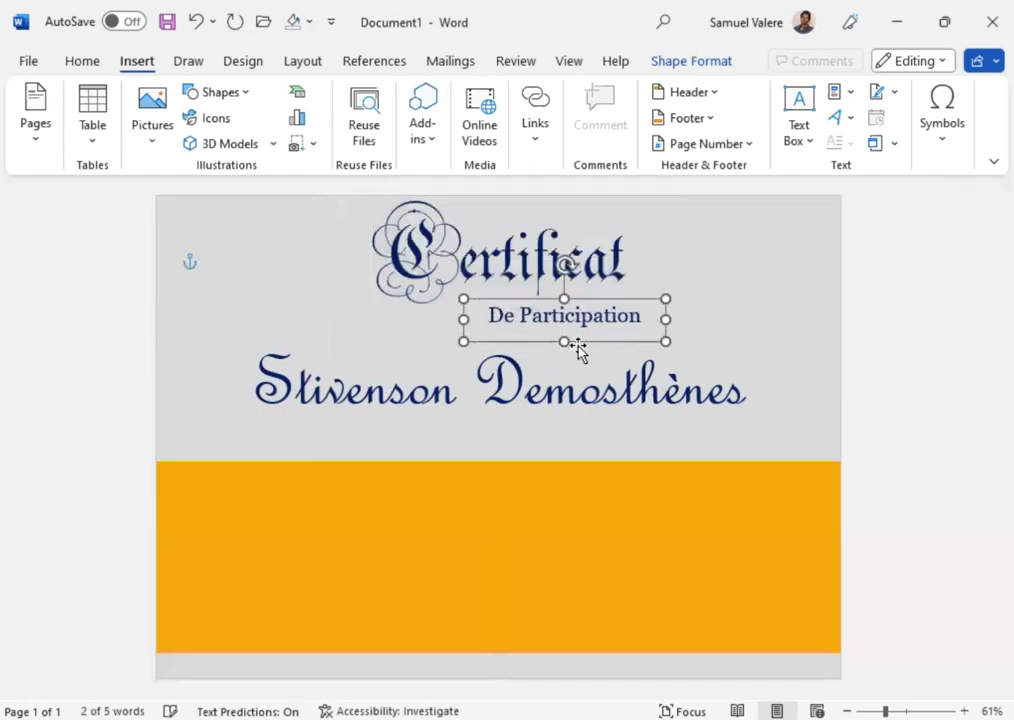
key("Up")
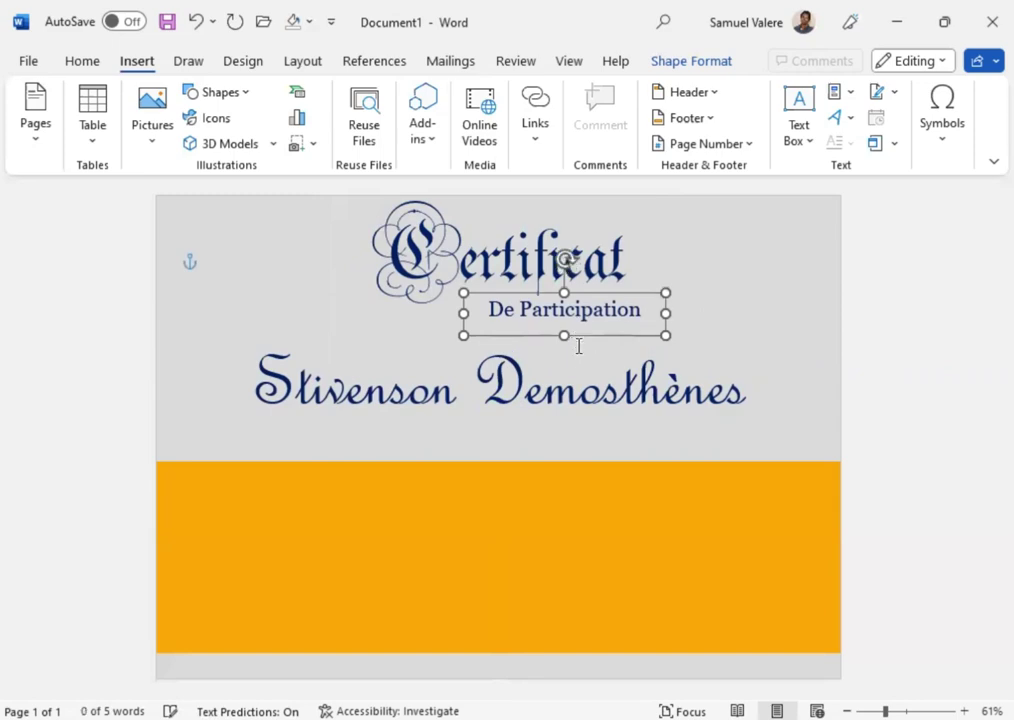
key("Up")
left_click(565, 445)
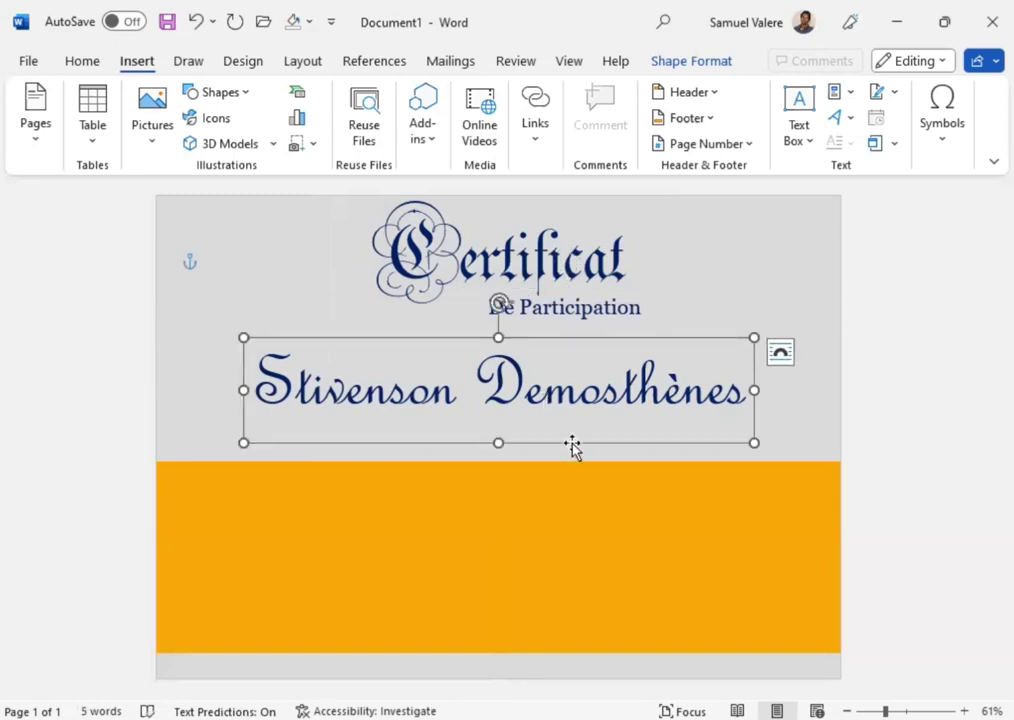
left_click_drag(573, 439, 570, 432)
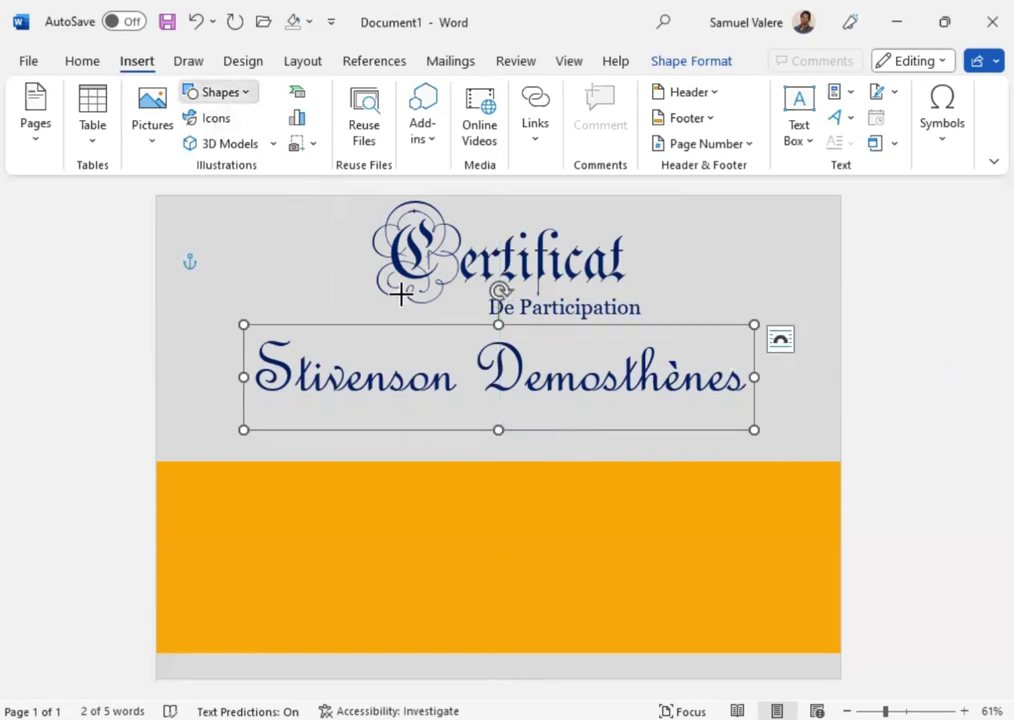
Step: Draw a navy rectangle straddling the orange band's top edge and set it to hold text
left_click_drag(509, 444, 775, 499)
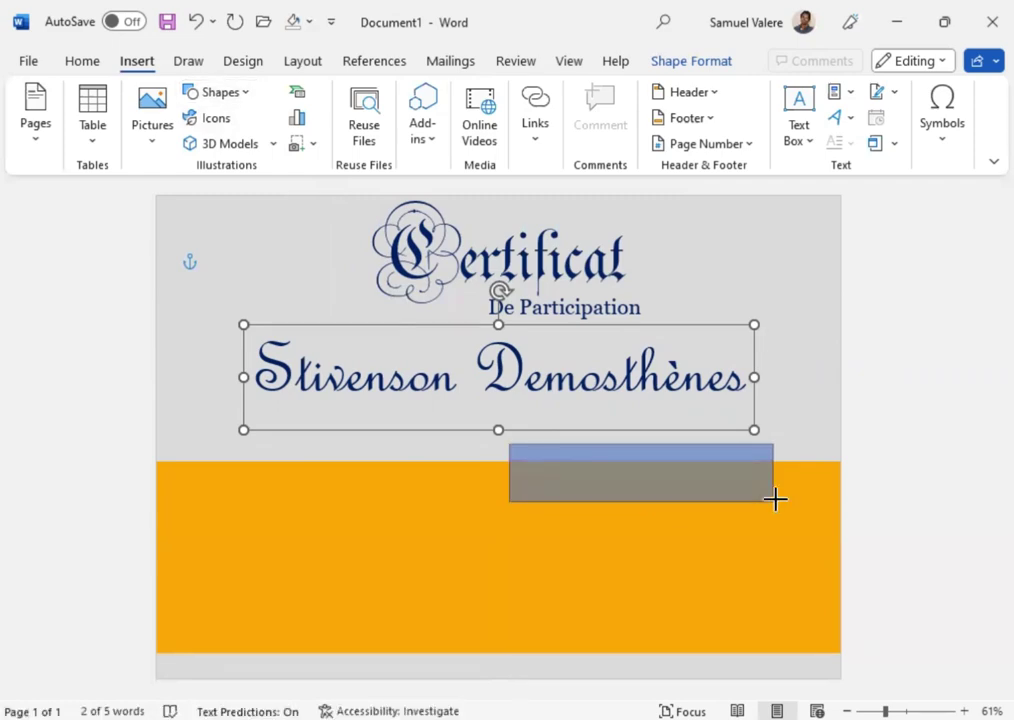
left_click_drag(775, 499, 791, 485)
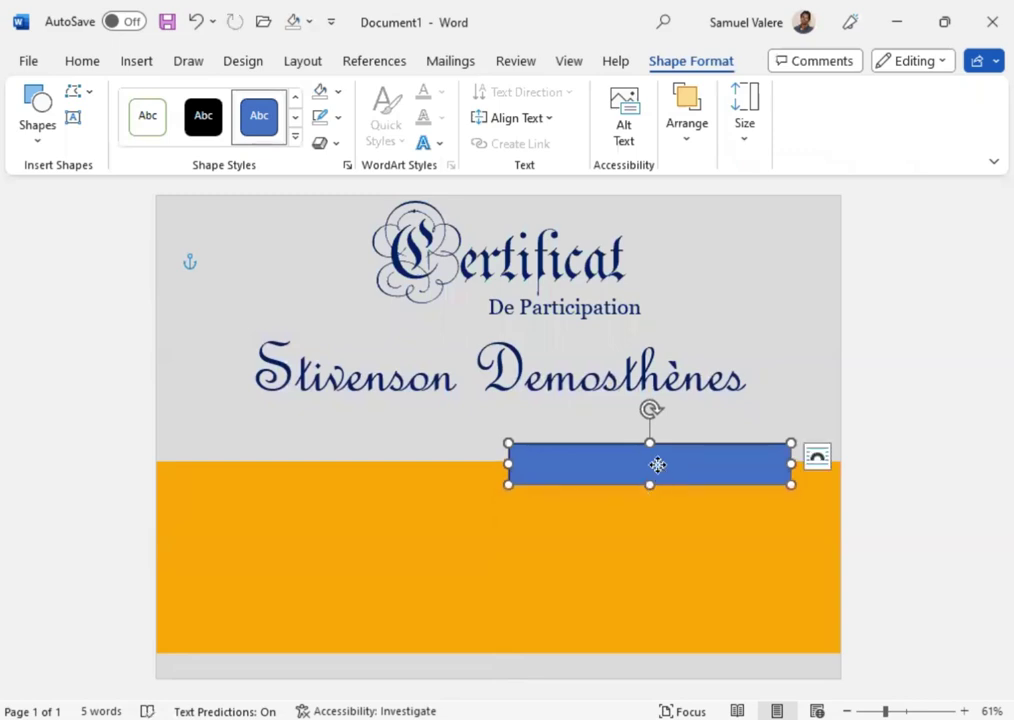
mouse_move(654, 462)
left_mouse_down()
mouse_move(663, 465)
mouse_move(649, 465)
left_mouse_up()
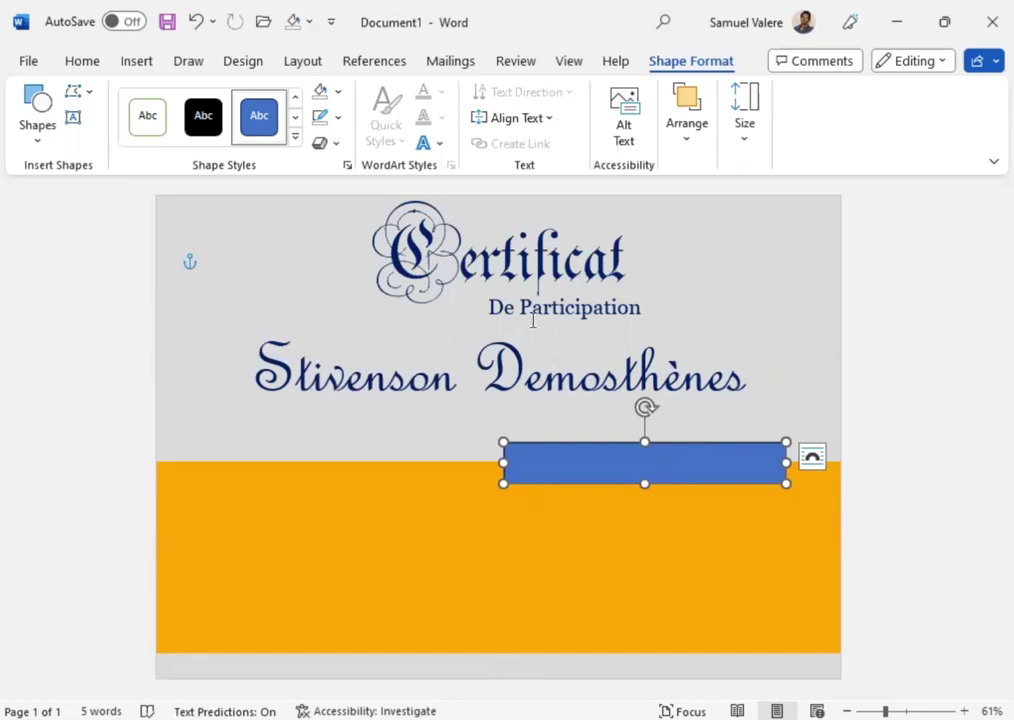
left_click(338, 91)
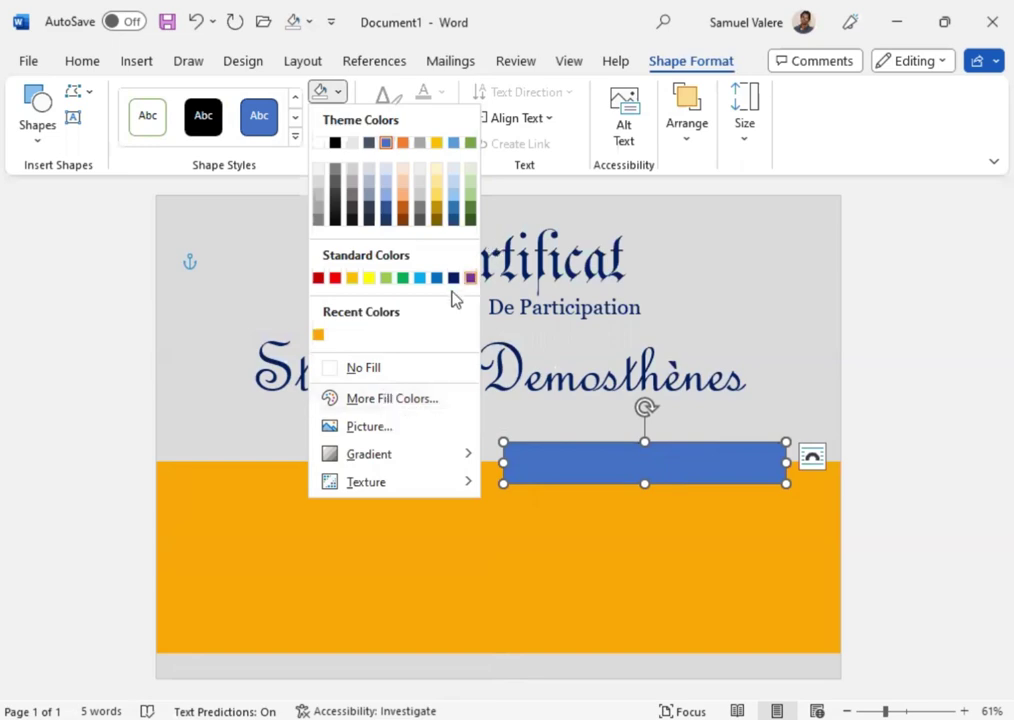
left_click(632, 462)
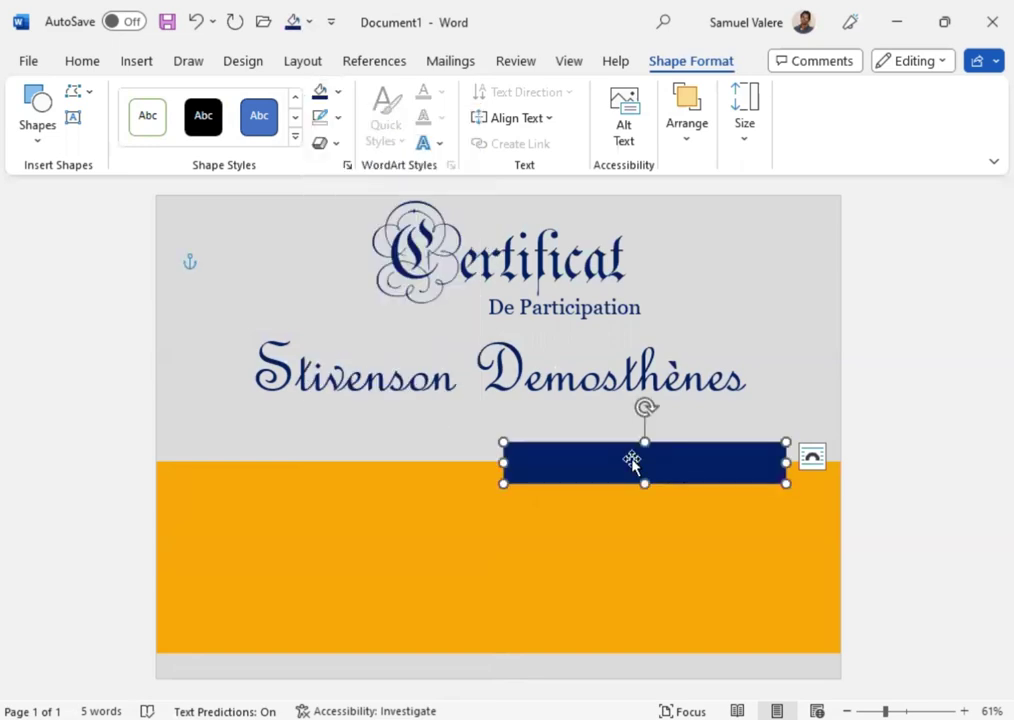
right_click(633, 461)
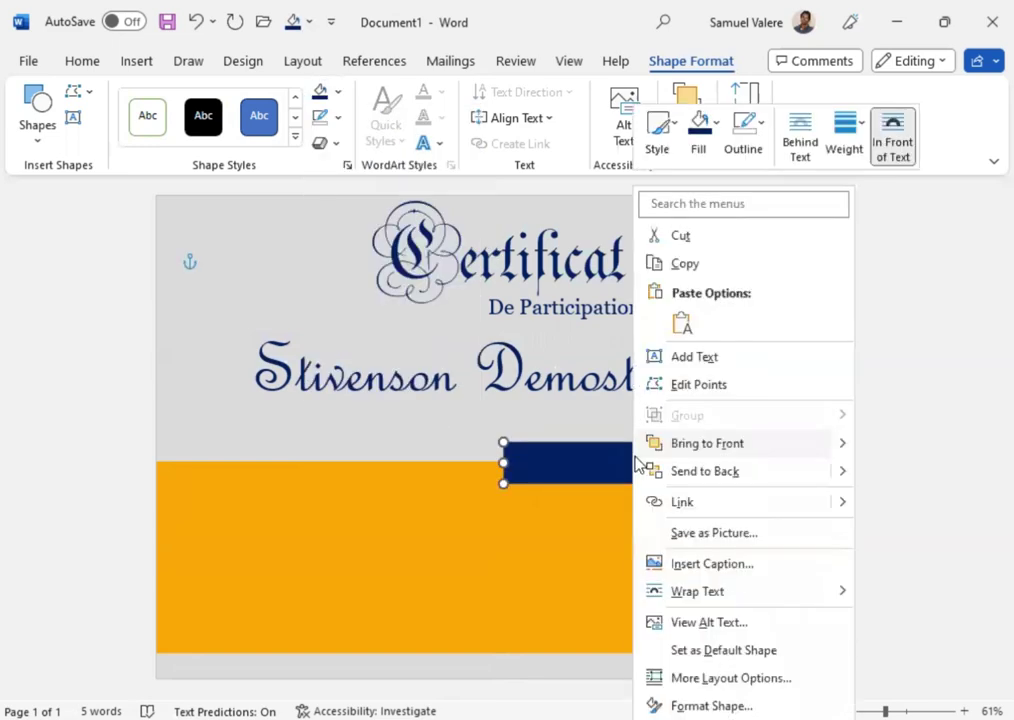
left_click(689, 357)
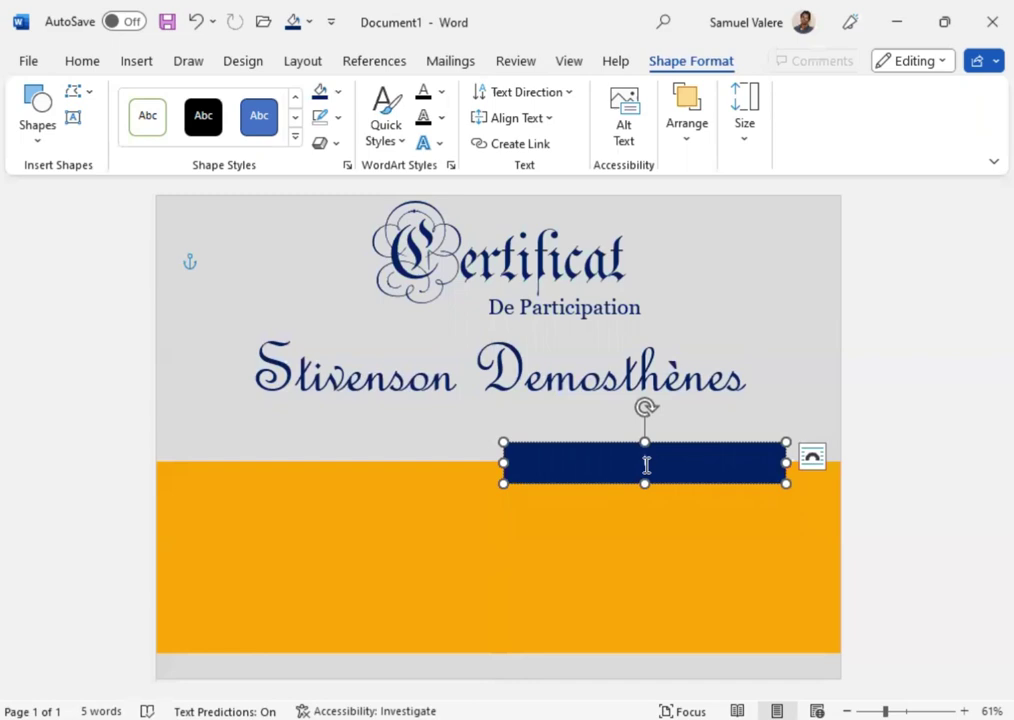
left_click(643, 452)
Step: Type the date and add spaces around the dashes so it reads XX - 25 - 2023
type("x1")
type("x")
type("-")
type(" 25")
type("-")
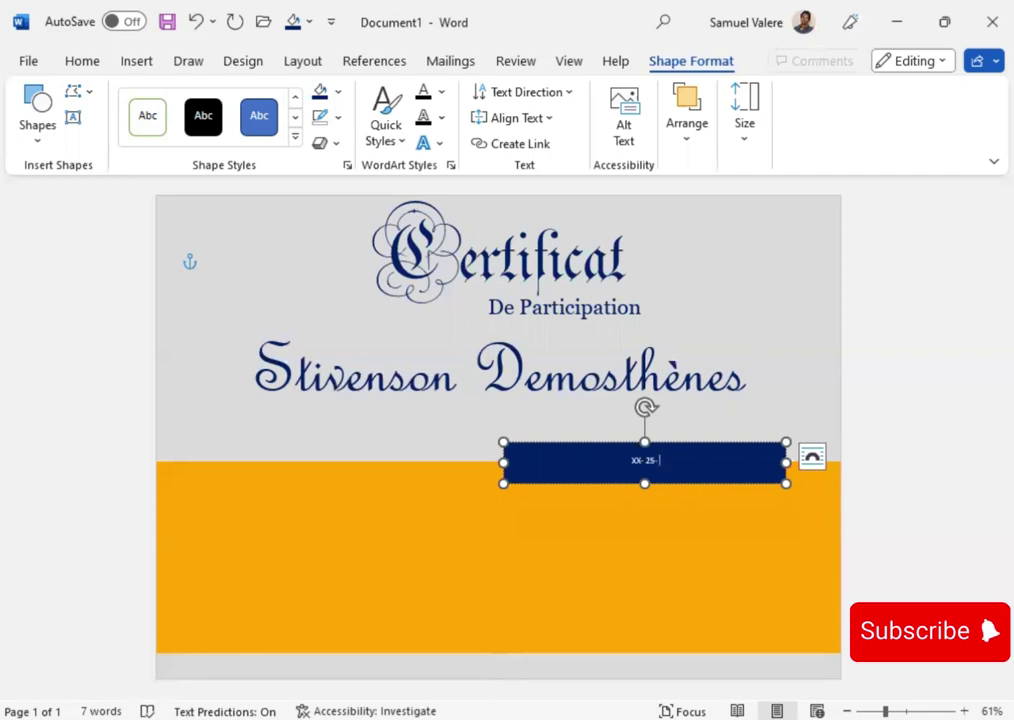
type(" 202")
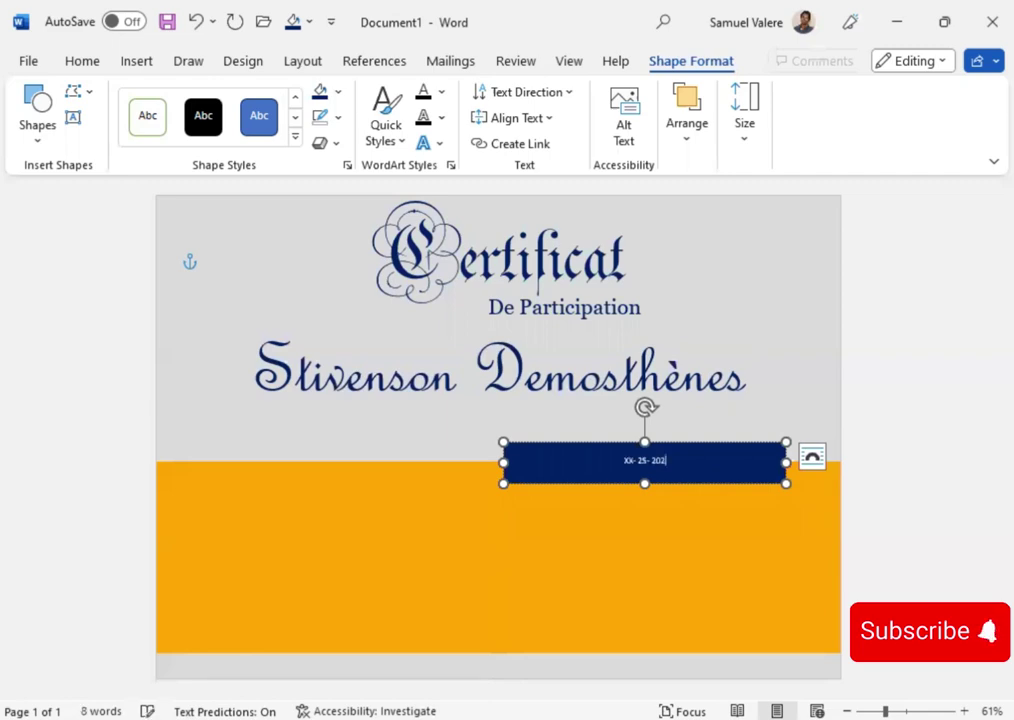
type("3")
left_click(646, 460)
left_click(628, 460)
Step: Format the whole date as bold Georgia at 28 pt
key("ctrl+a")
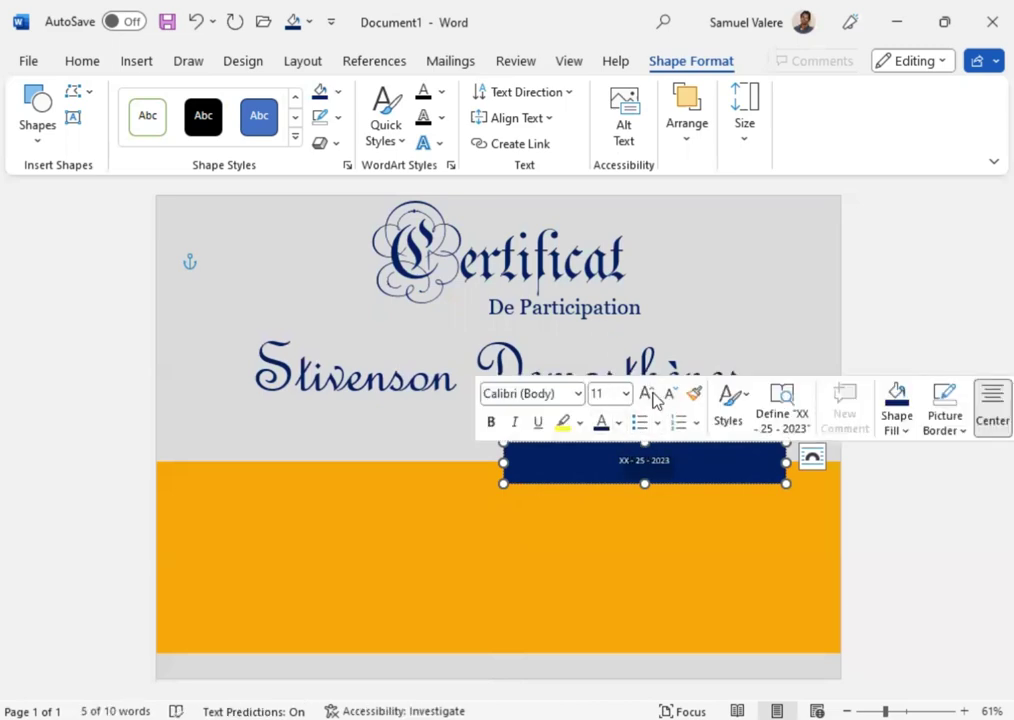
left_click(647, 395)
left_click(647, 395)
left_click(647, 395)
left_click(648, 395)
left_click(648, 395)
left_click(648, 395)
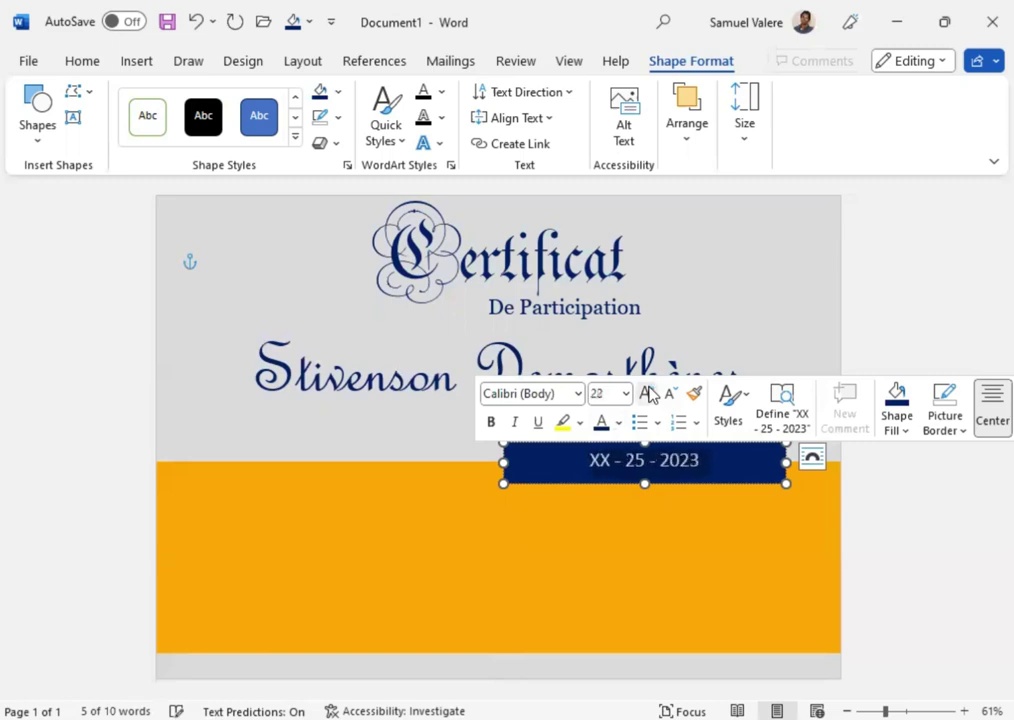
left_click(648, 395)
left_click(648, 395)
left_click(648, 395)
left_click(648, 395)
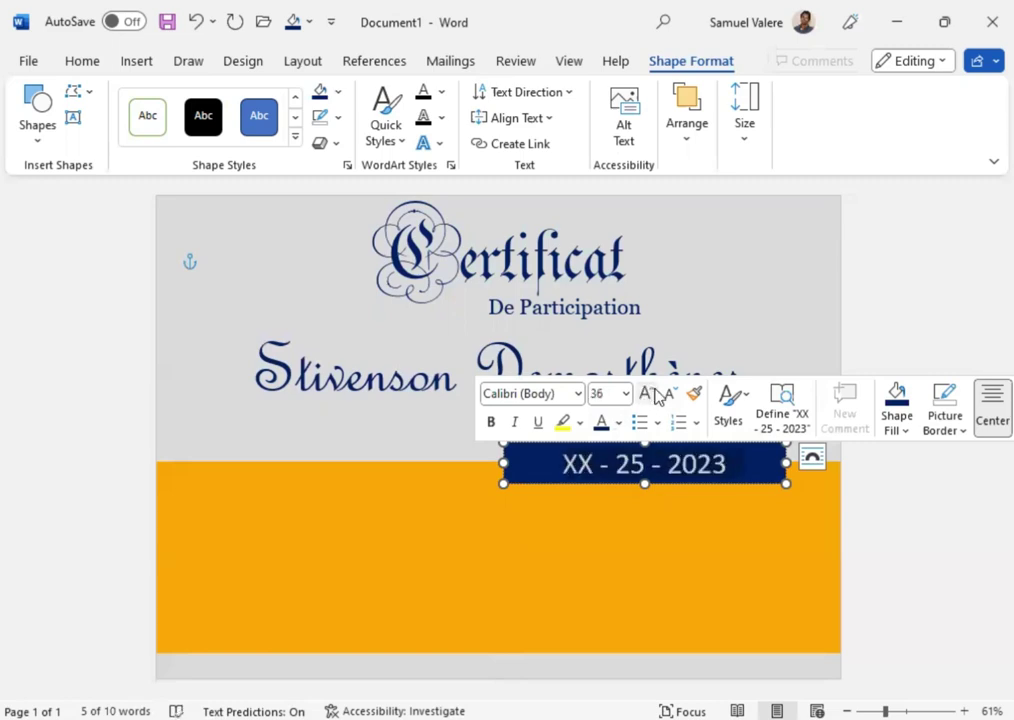
left_click(670, 394)
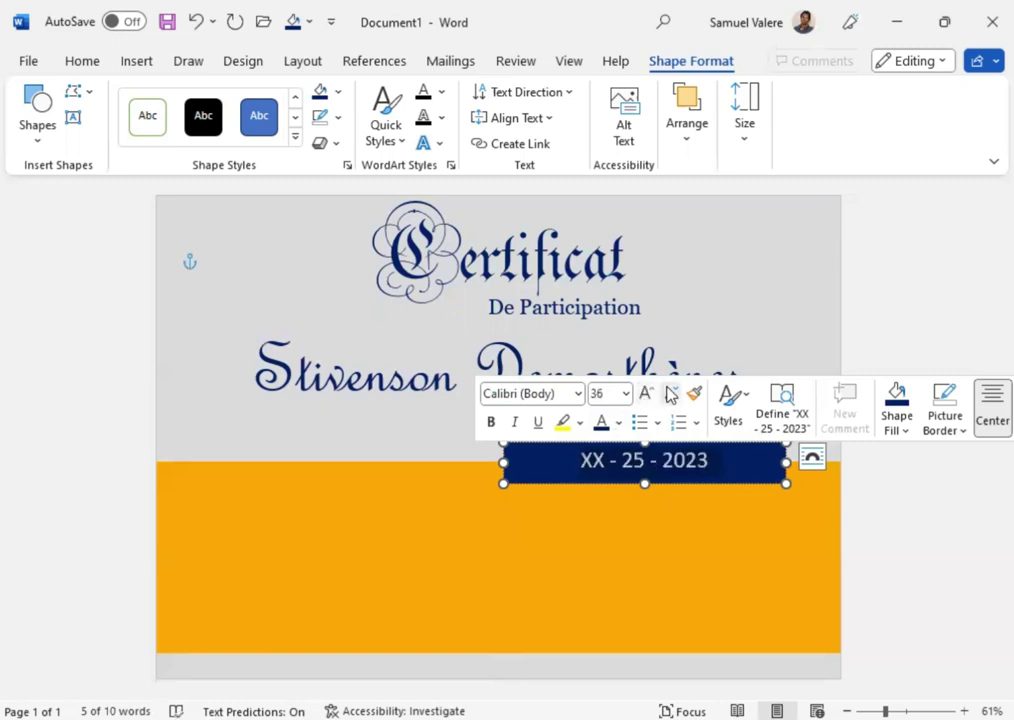
left_click(563, 393)
type("Georgia")
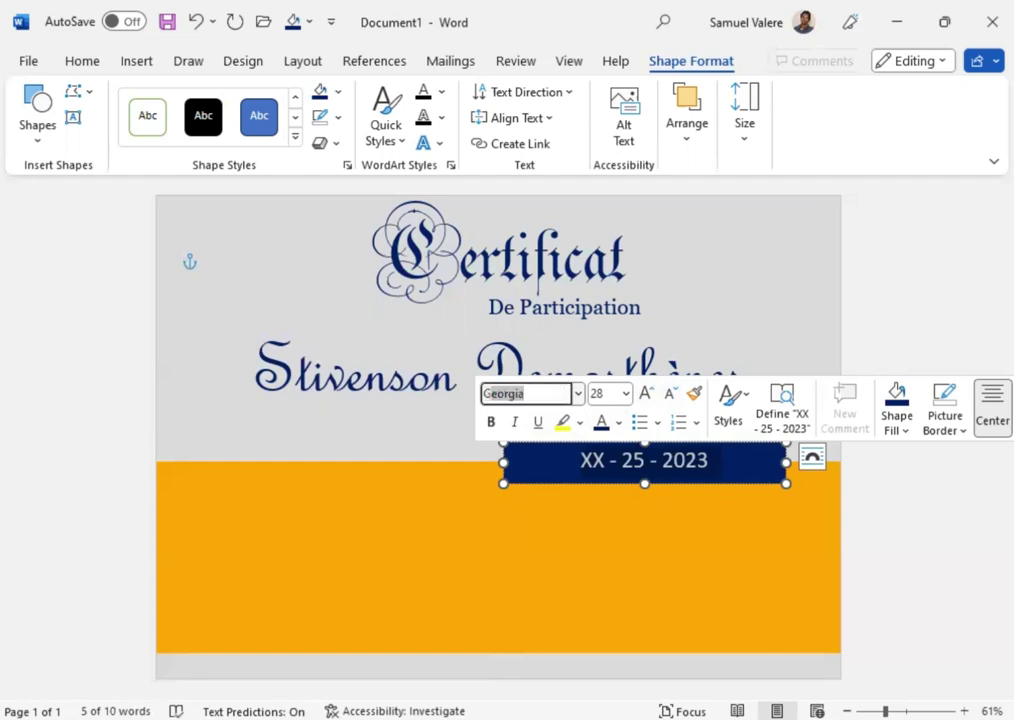
key("Return")
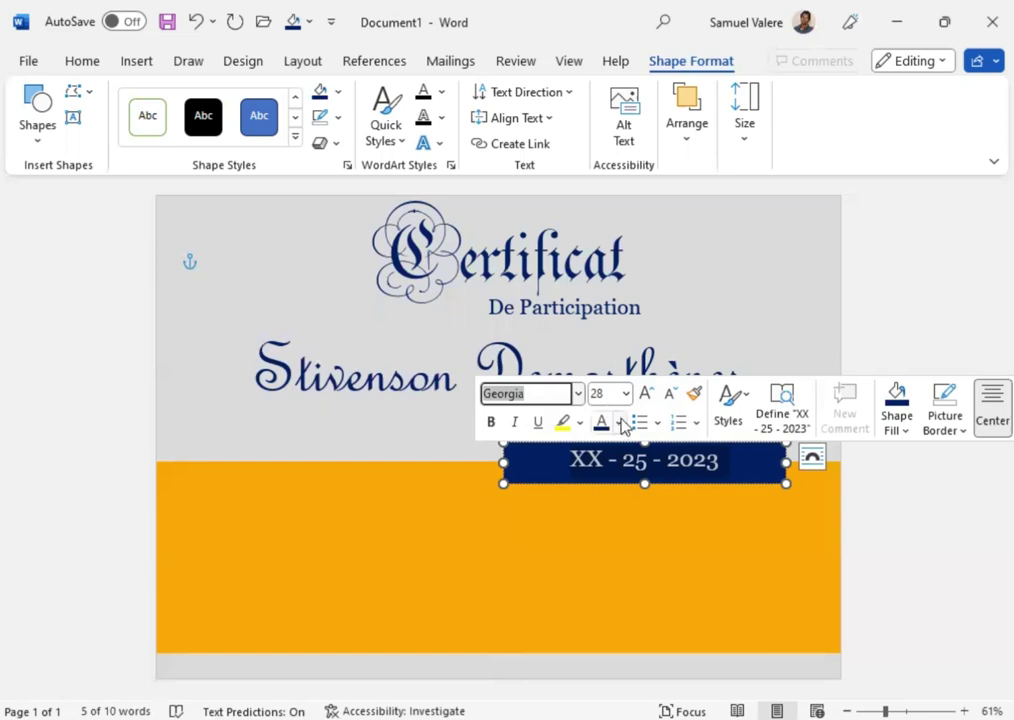
left_click(491, 423)
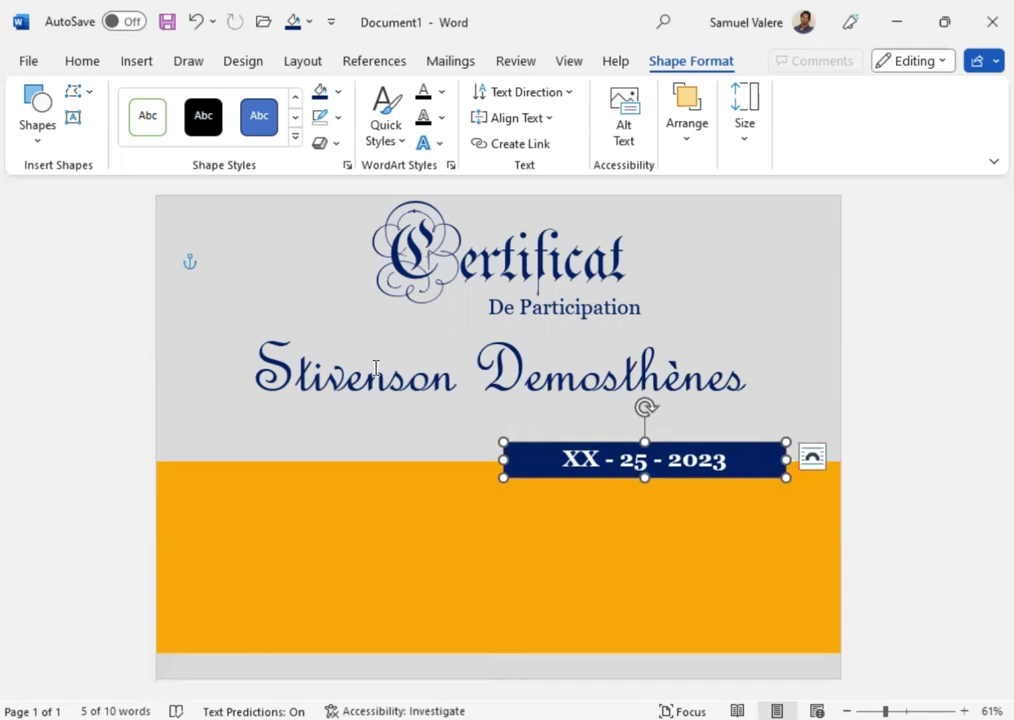
Step: Draw a text box on the orange band, paste the certificate paragraph, and delete the blank line
left_click(73, 120)
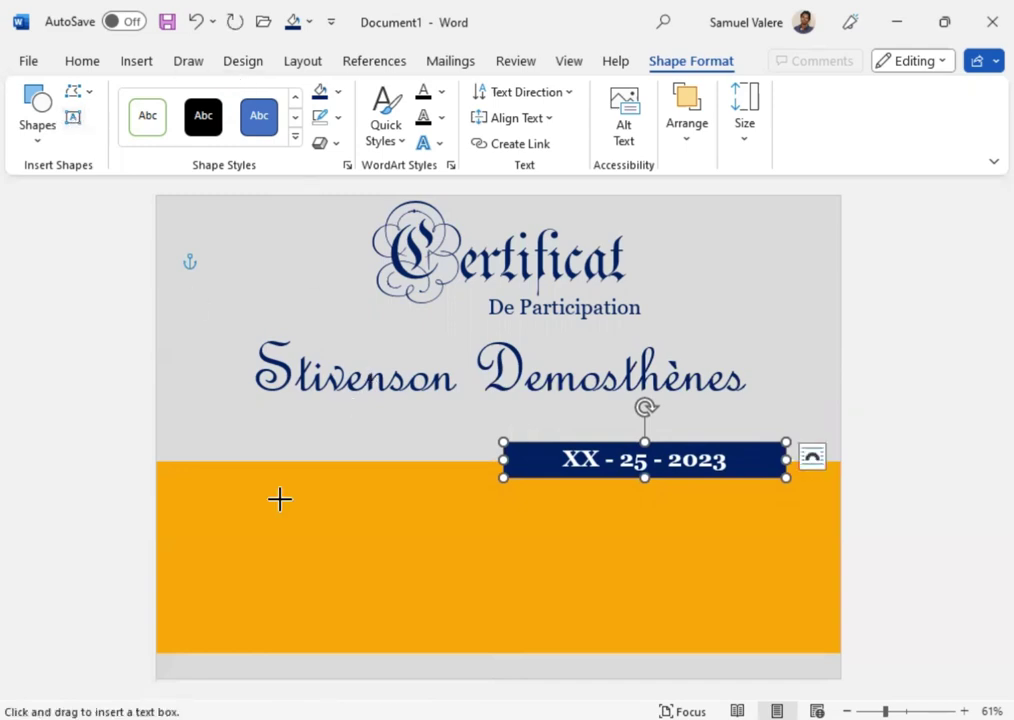
left_click_drag(264, 514, 654, 606)
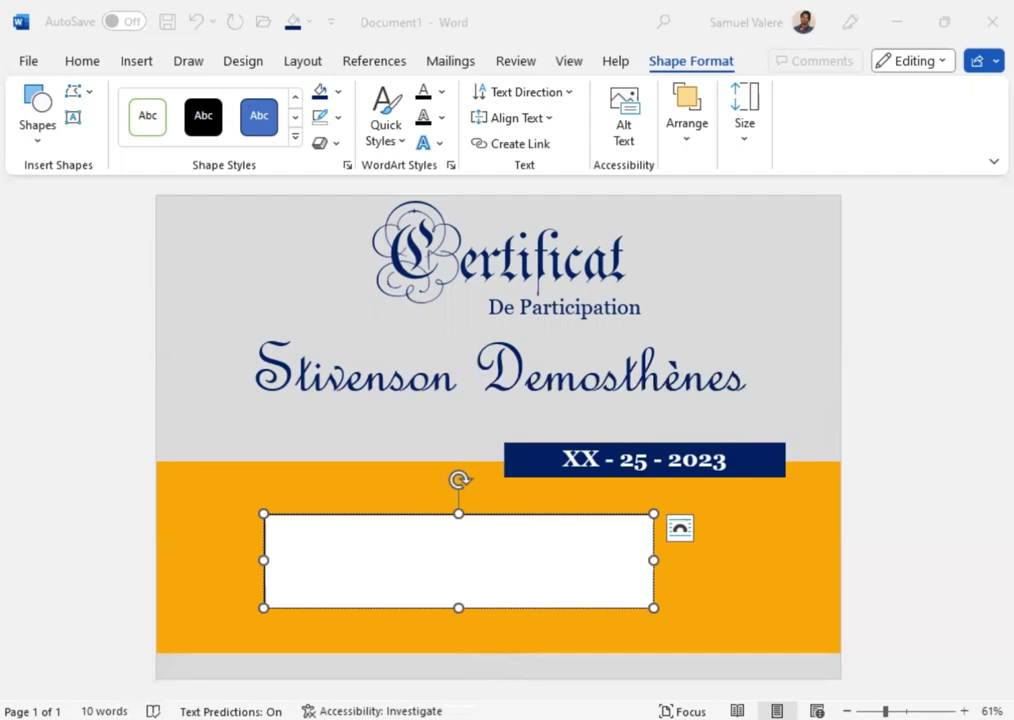
left_click(287, 545)
key("ctrl+v")
key("Up")
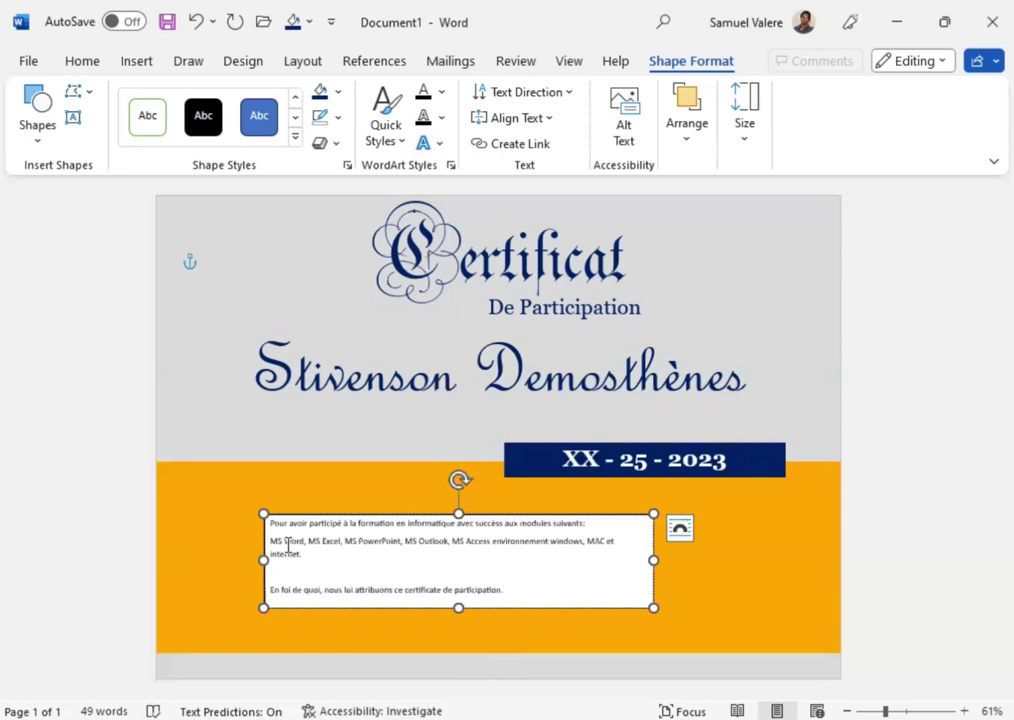
key("BackSpace")
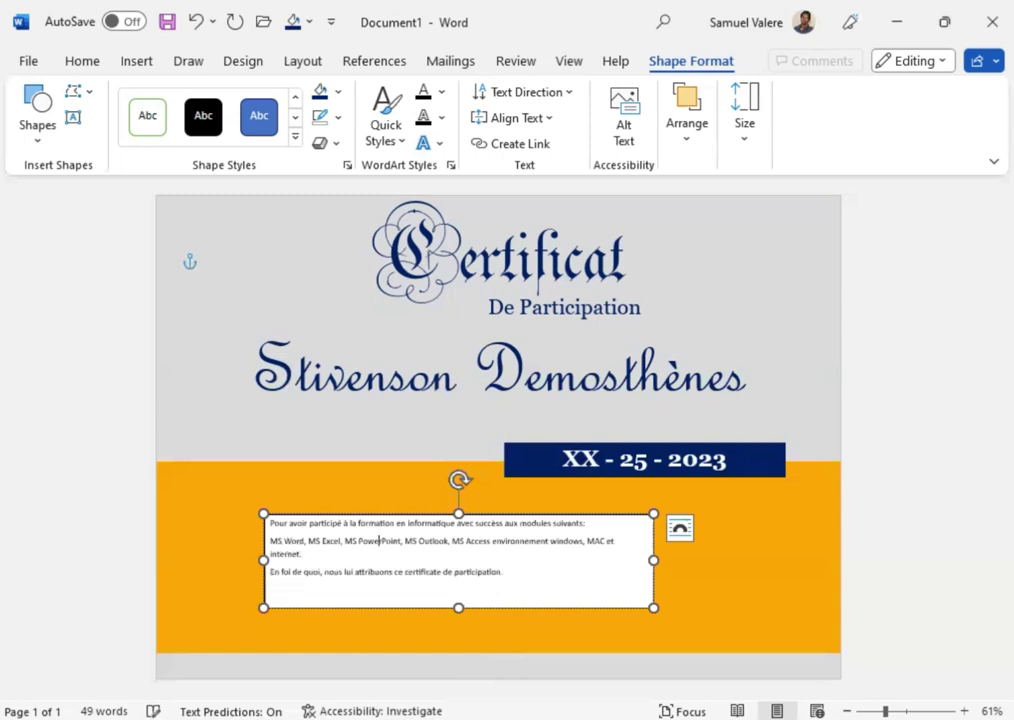
Step: Set the paragraph to Georgia, centre it, and enlarge it two size steps
double_click(379, 541)
left_click_drag(504, 572, 341, 541)
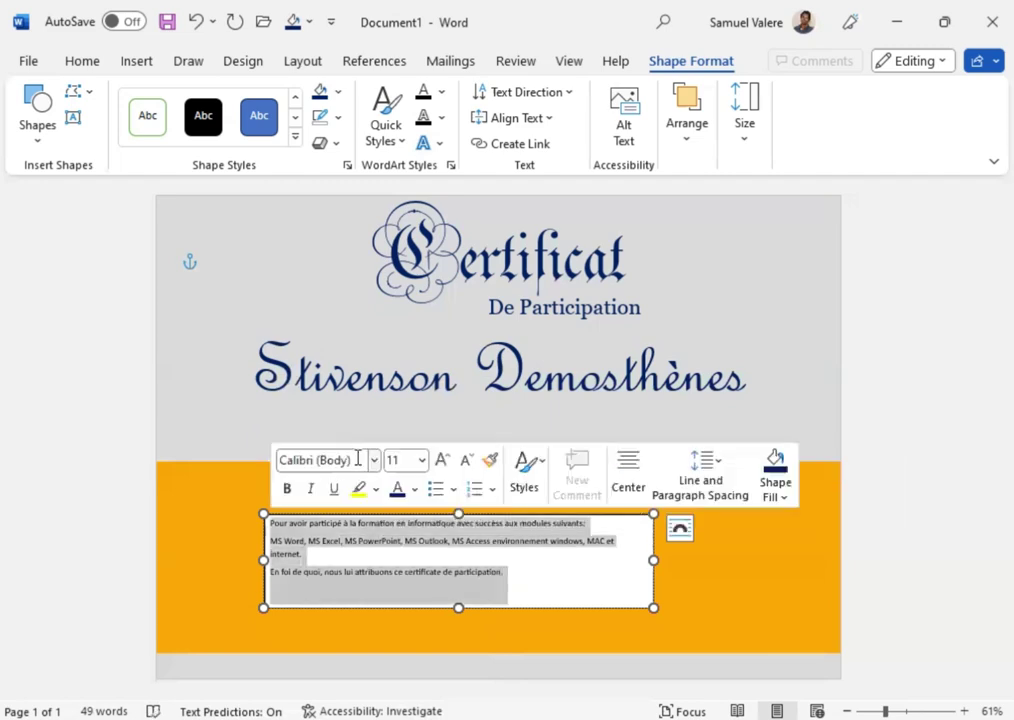
key("ctrl+a")
left_click(358, 460)
type("Georgia")
key("Return")
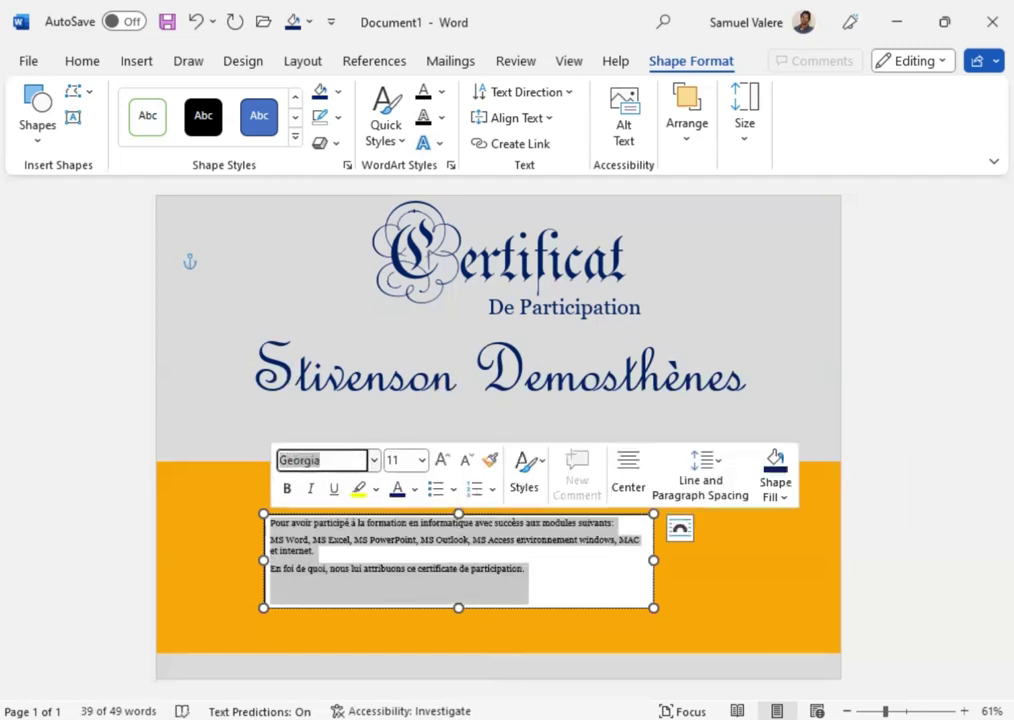
left_click(83, 68)
key("ctrl+e")
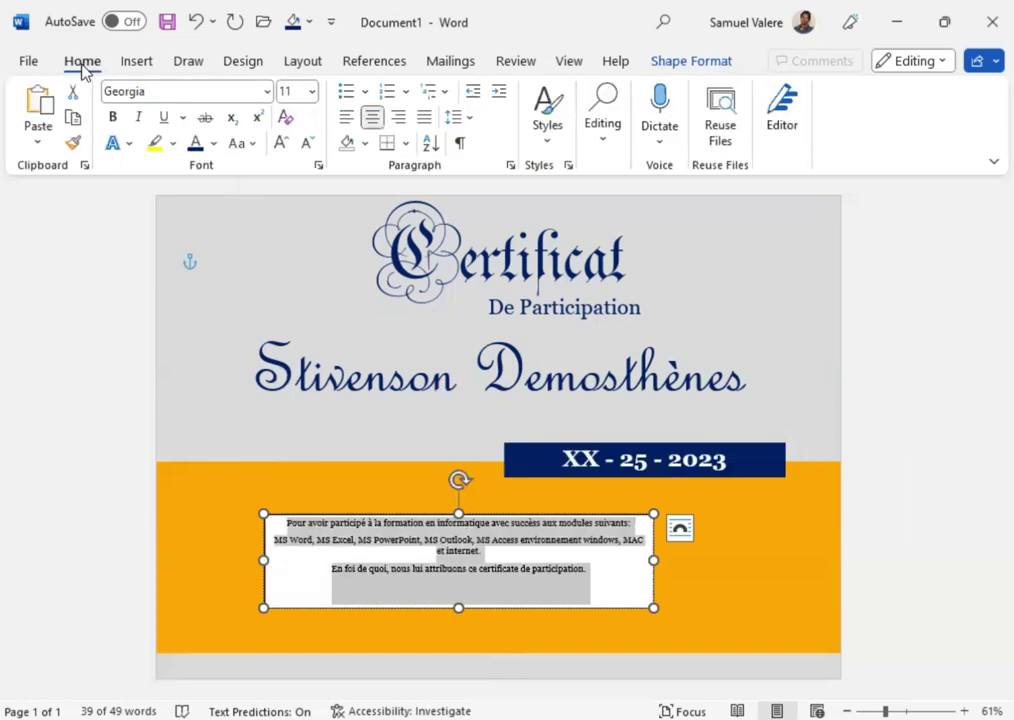
key("ctrl+bracketright")
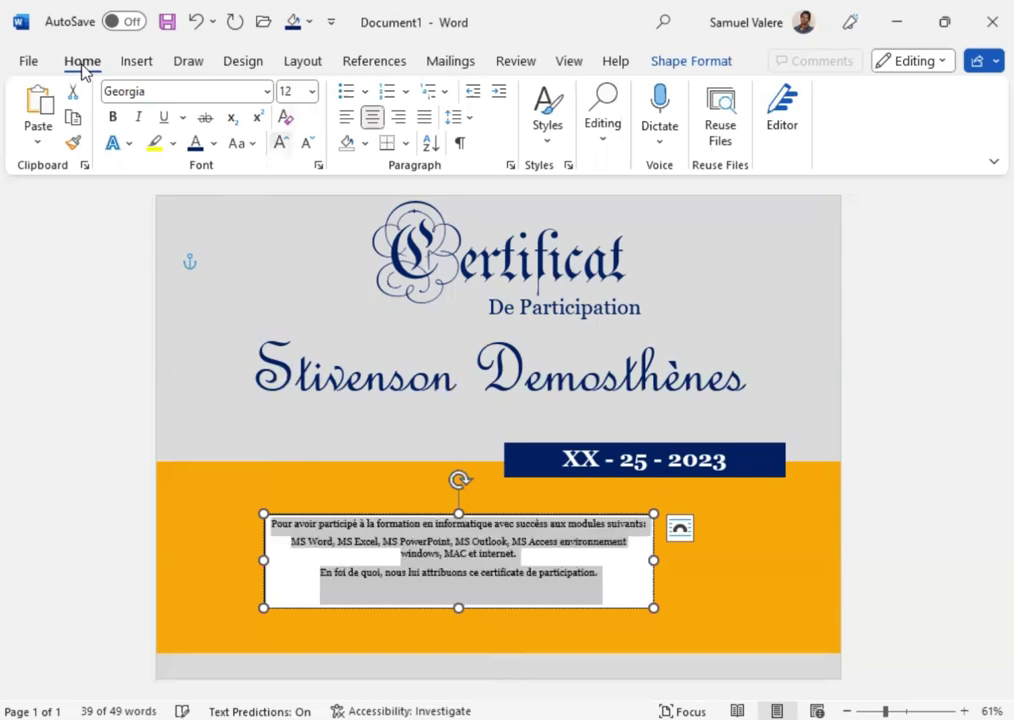
key("Escape")
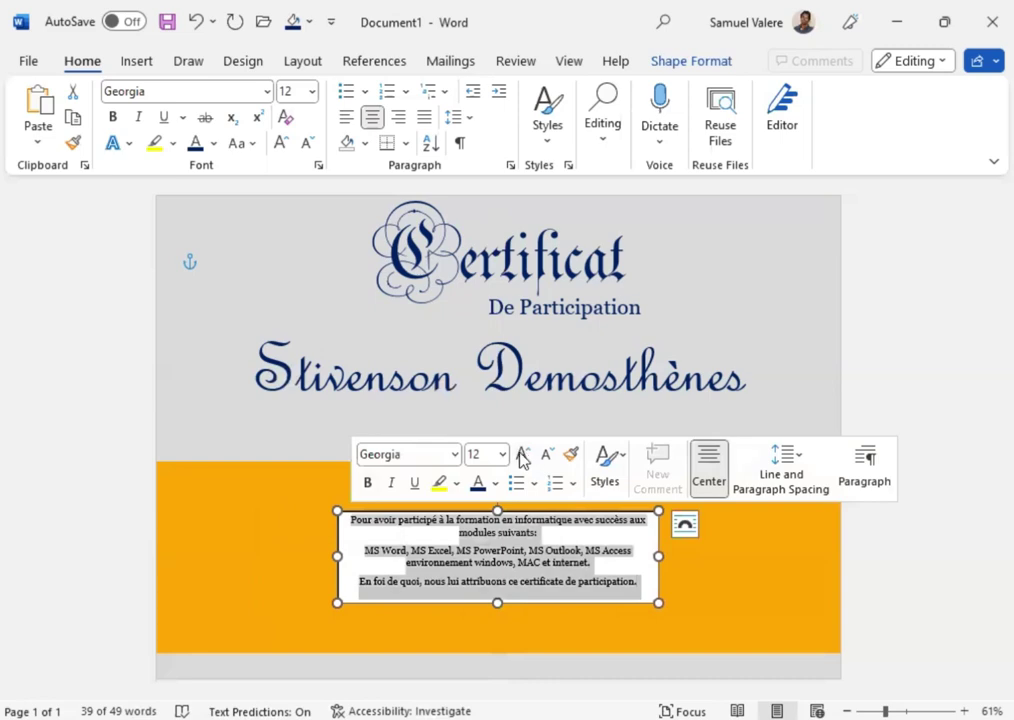
left_click(522, 456)
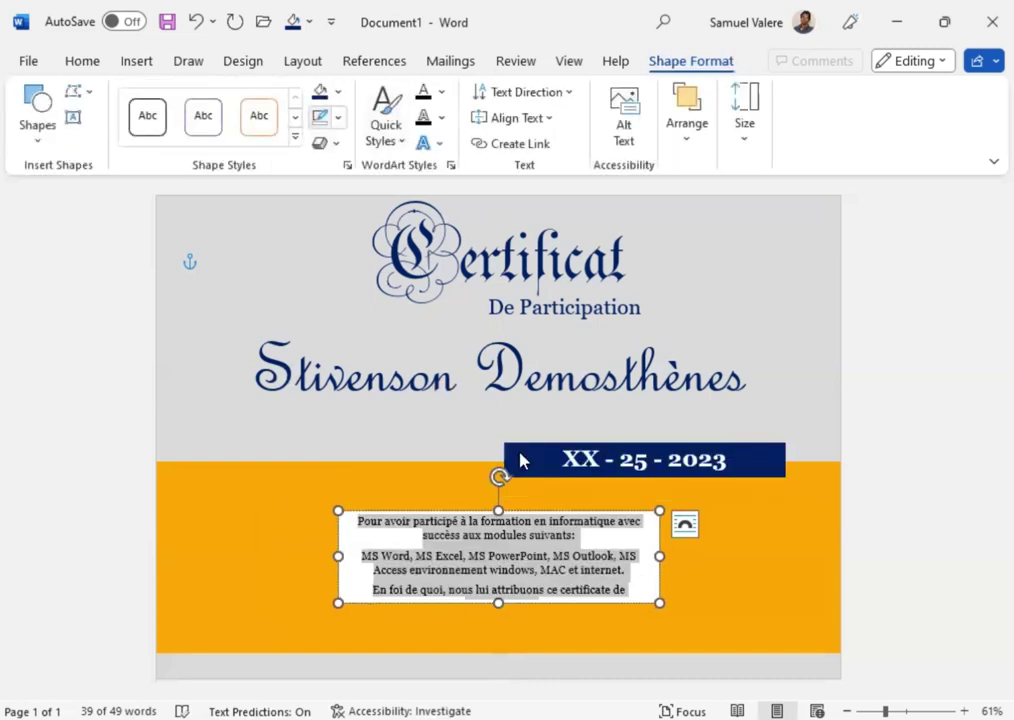
Step: Give the paragraph box No Fill, widen it rightward, and nudge it up under the date banner
left_click(337, 91)
left_click(335, 370)
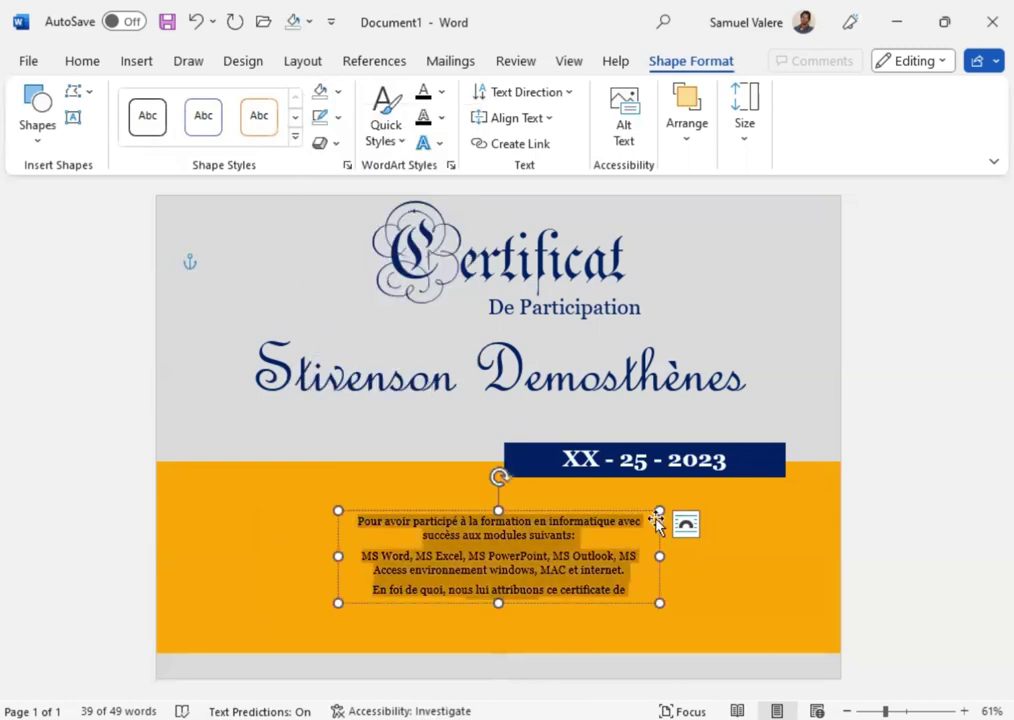
left_click_drag(659, 511, 776, 555)
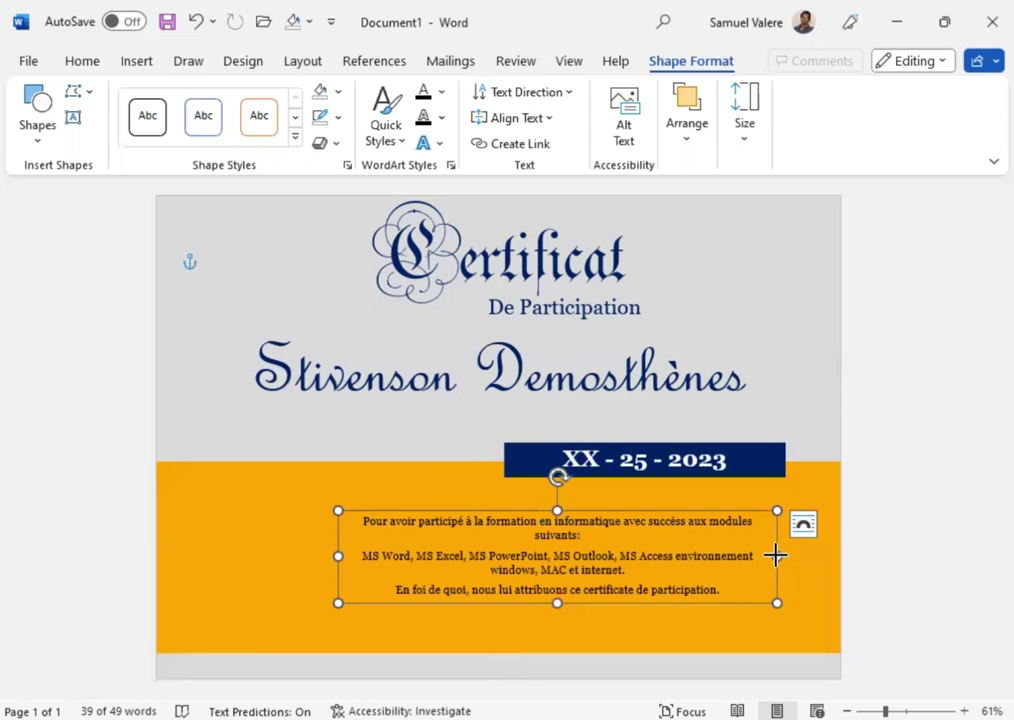
key("Right")
key("Up")
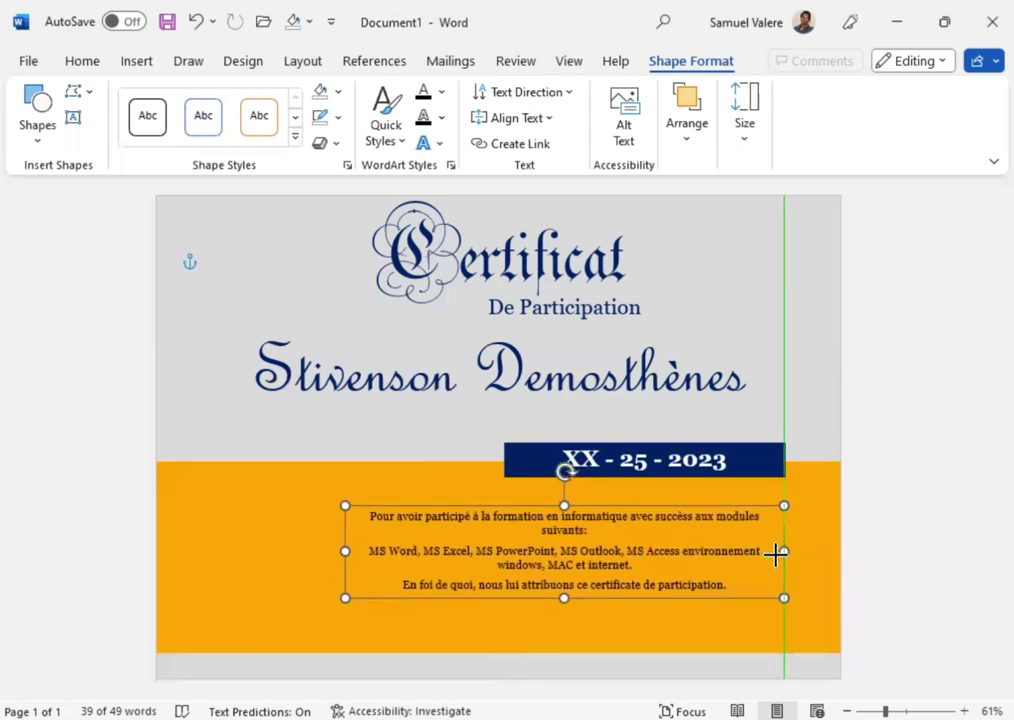
key("Up")
key("Up")
key("Up")
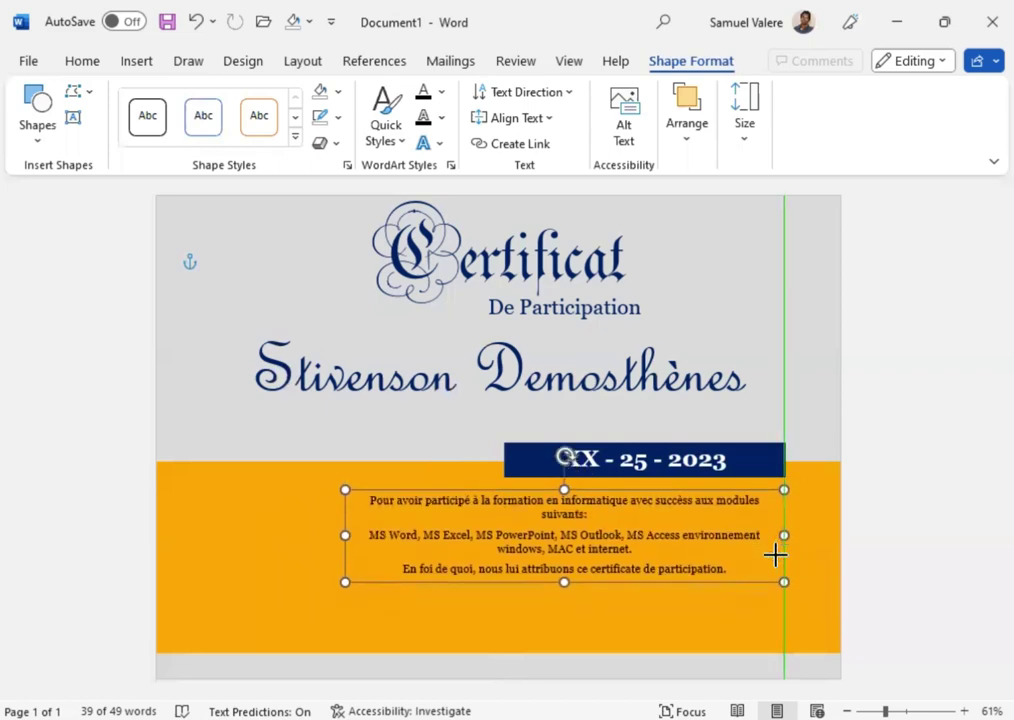
left_click(758, 445)
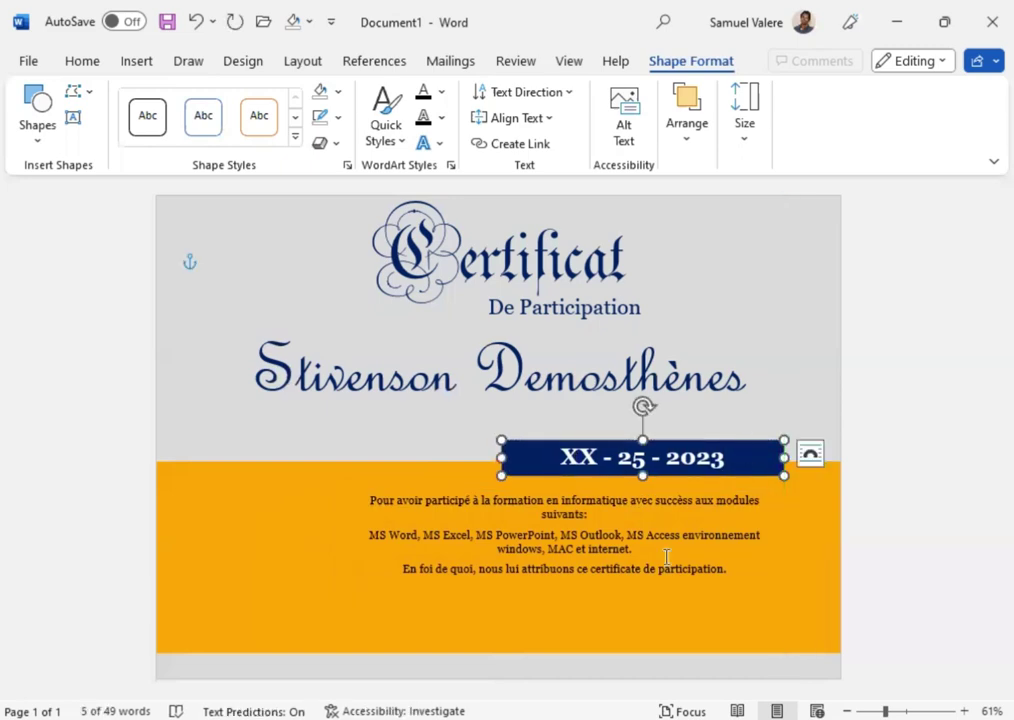
Step: Insert a rectangle at the page's left edge and stretch it down across the orange band's top
left_click(136, 61)
left_click(222, 92)
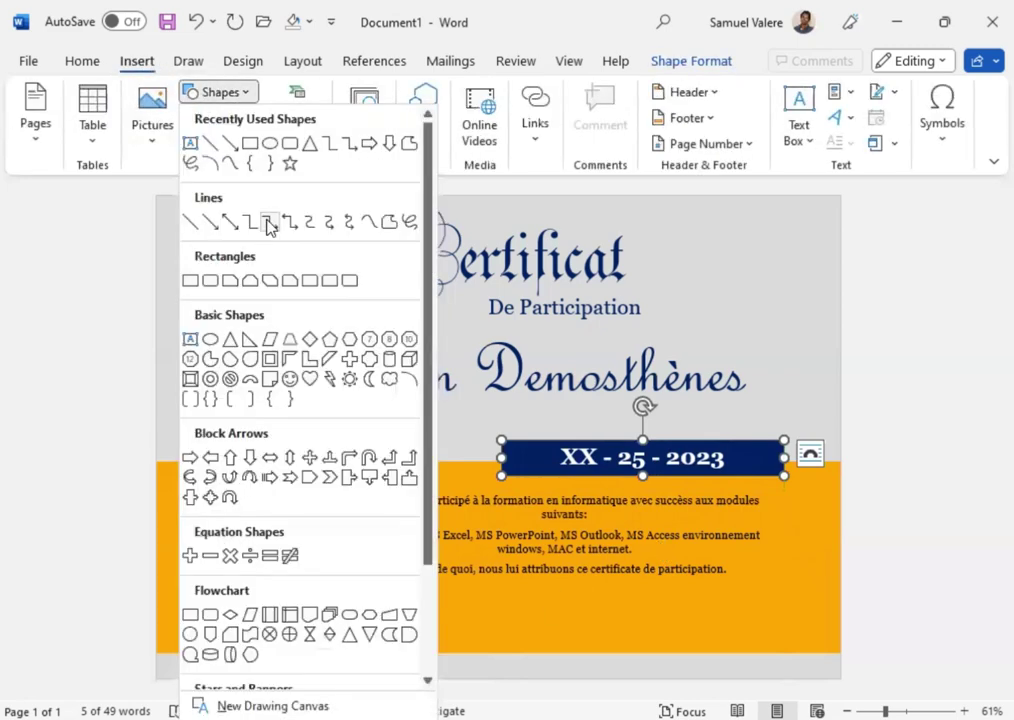
left_click(190, 280)
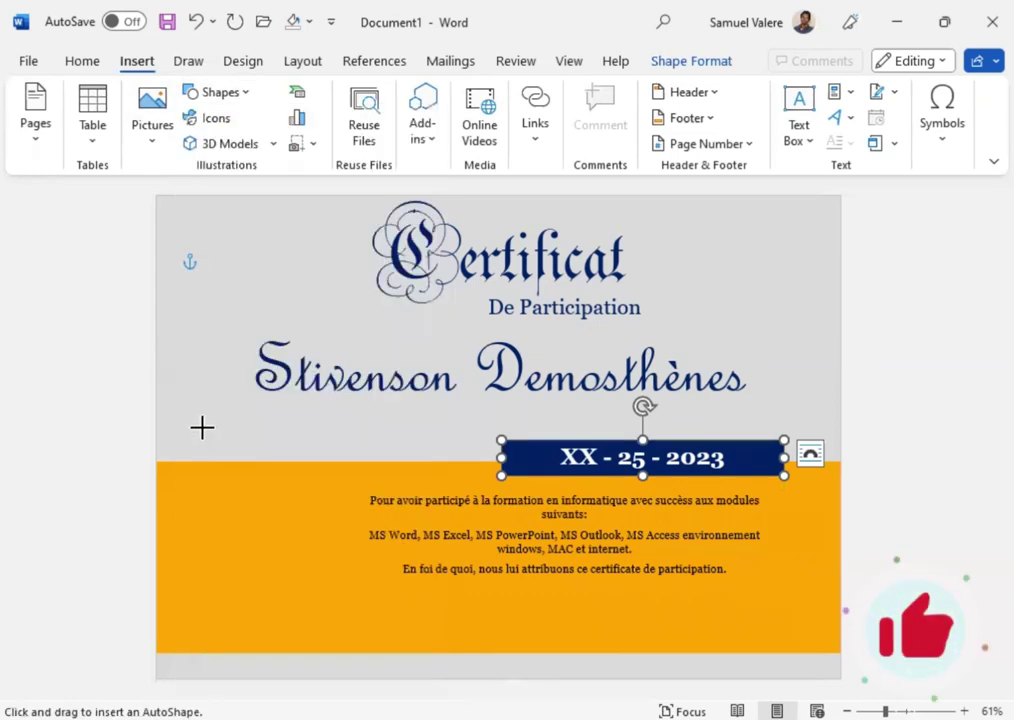
left_click_drag(202, 428, 272, 585)
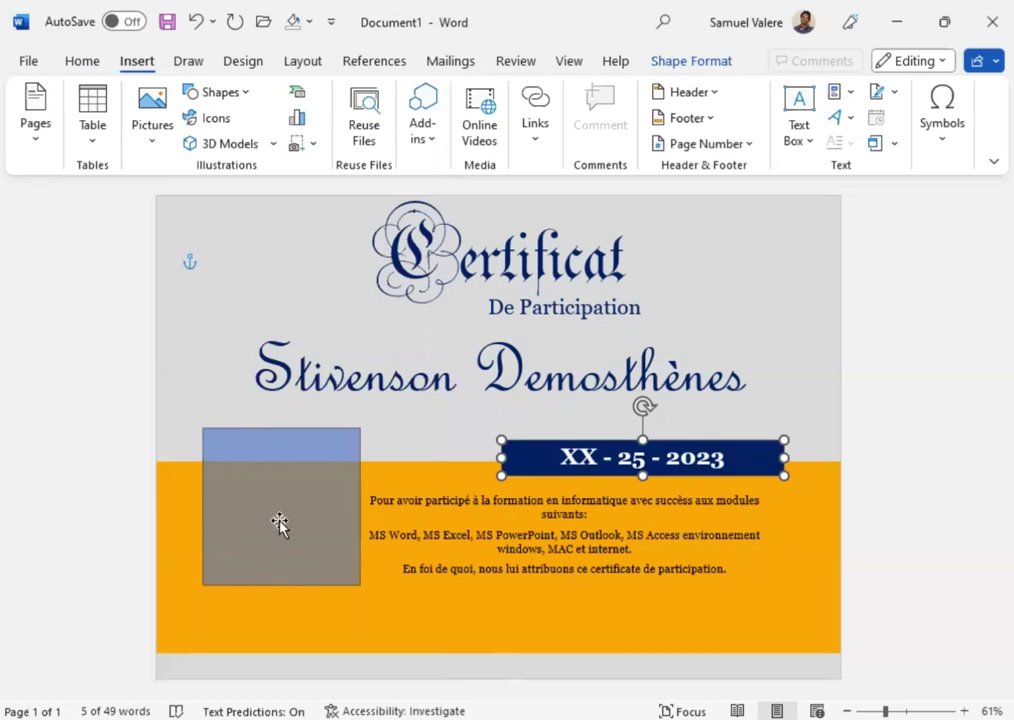
left_click_drag(283, 521, 268, 520)
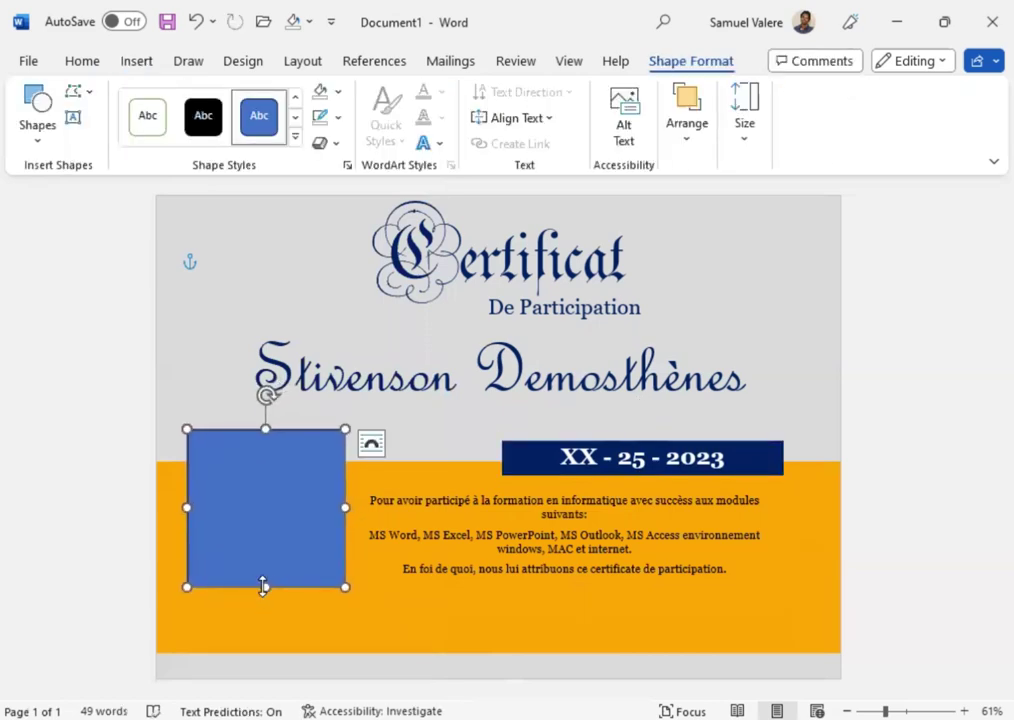
left_click_drag(263, 587, 254, 619)
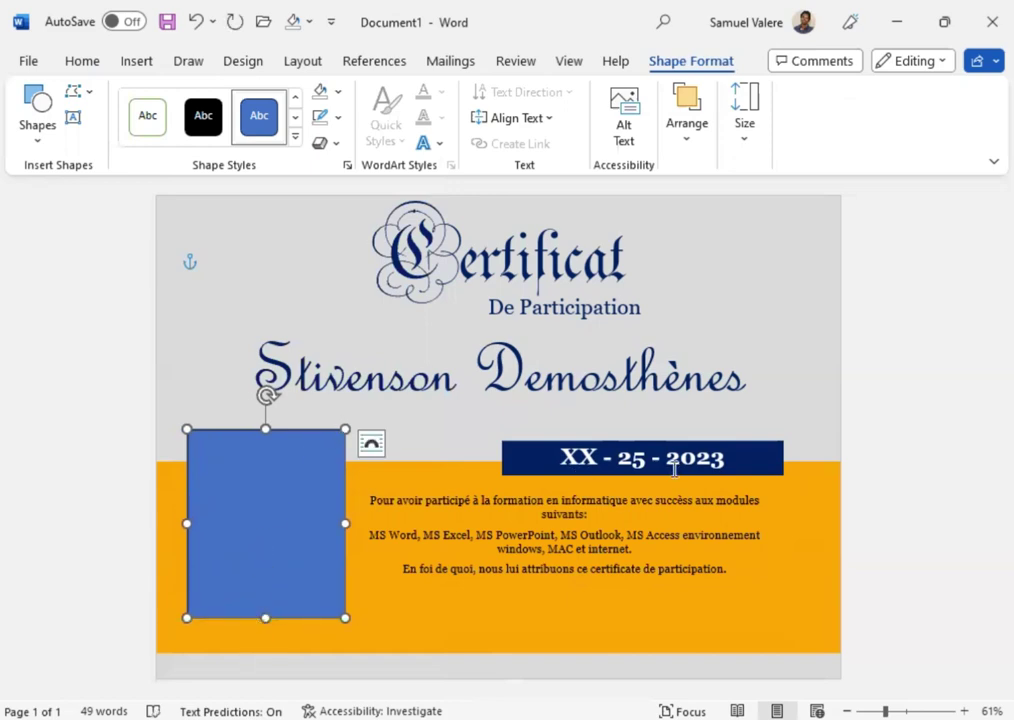
left_click(745, 448)
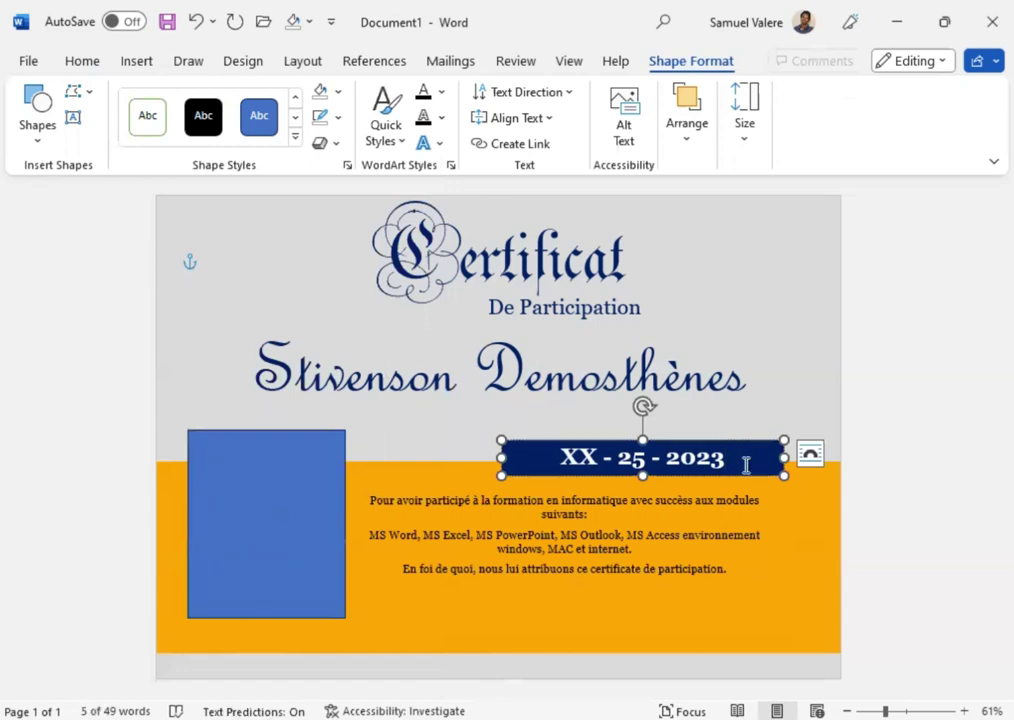
Step: Narrow the navy date banner by dragging in its left side
left_click_drag(743, 477, 765, 478)
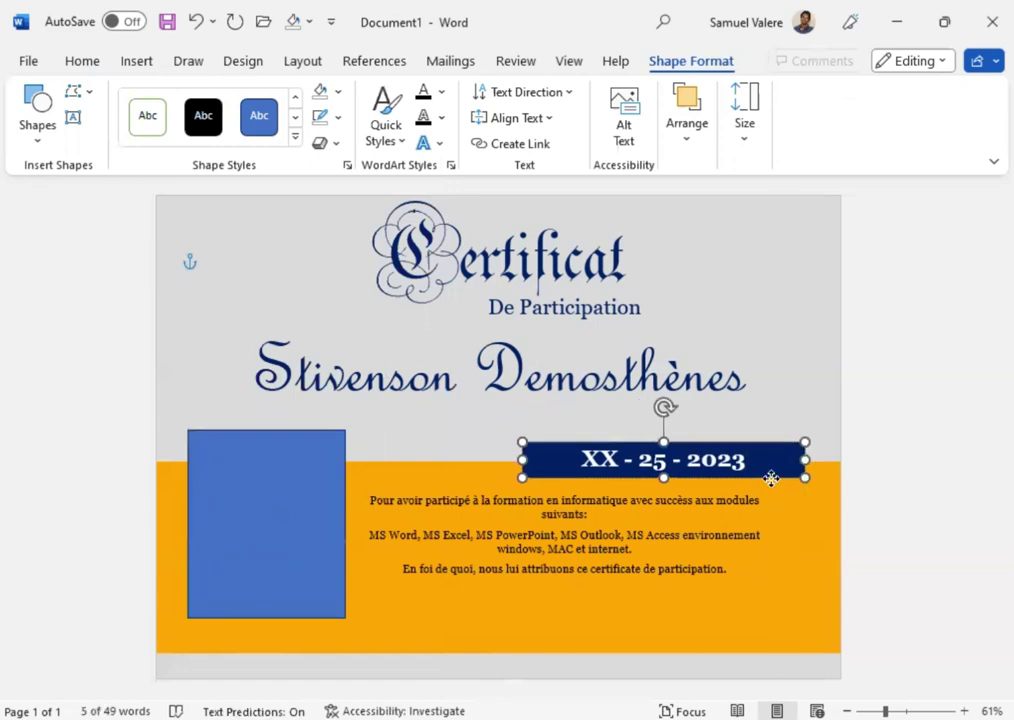
key("Left")
left_click(770, 478)
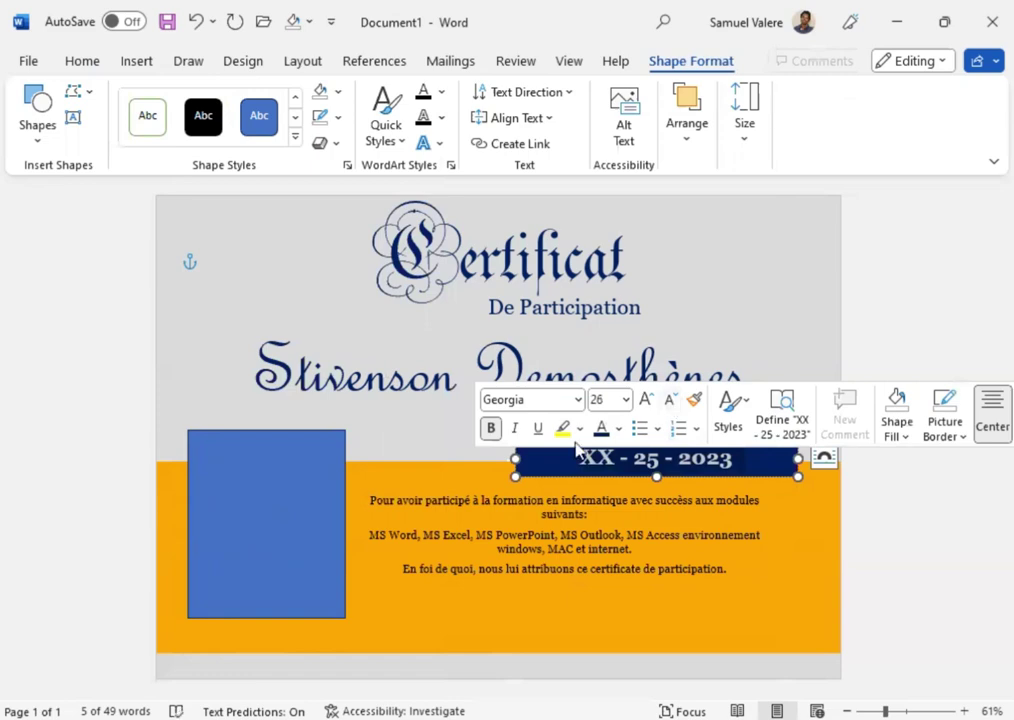
left_click_drag(576, 450, 577, 450)
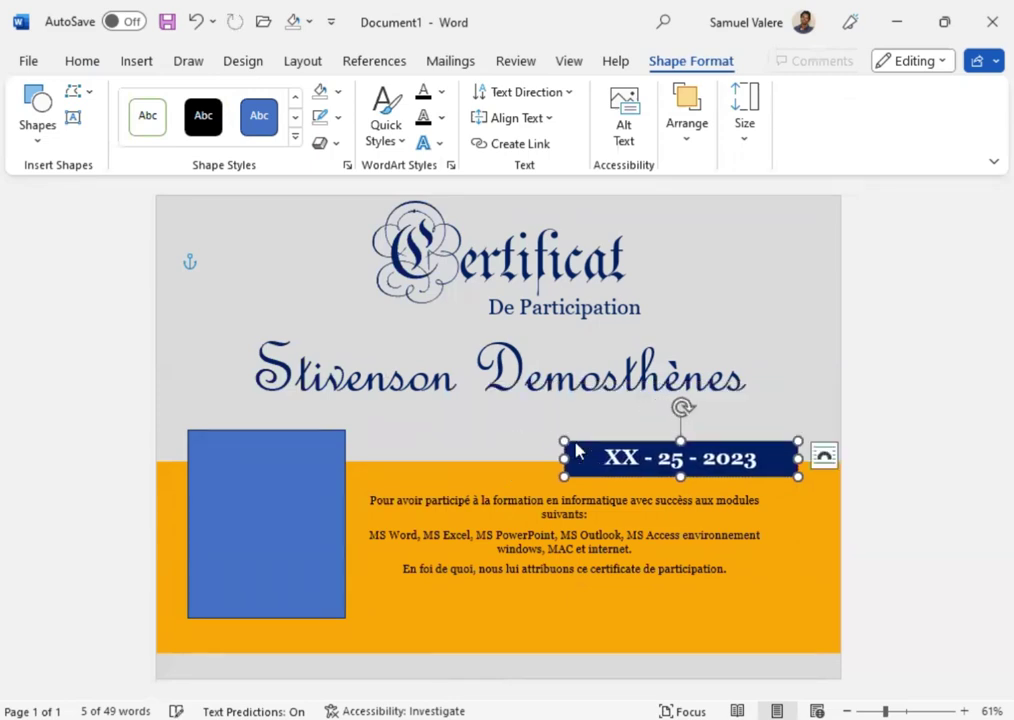
Step: Narrow the recipient's name box from the left and nudge it right past the blue rectangle
left_click(497, 428)
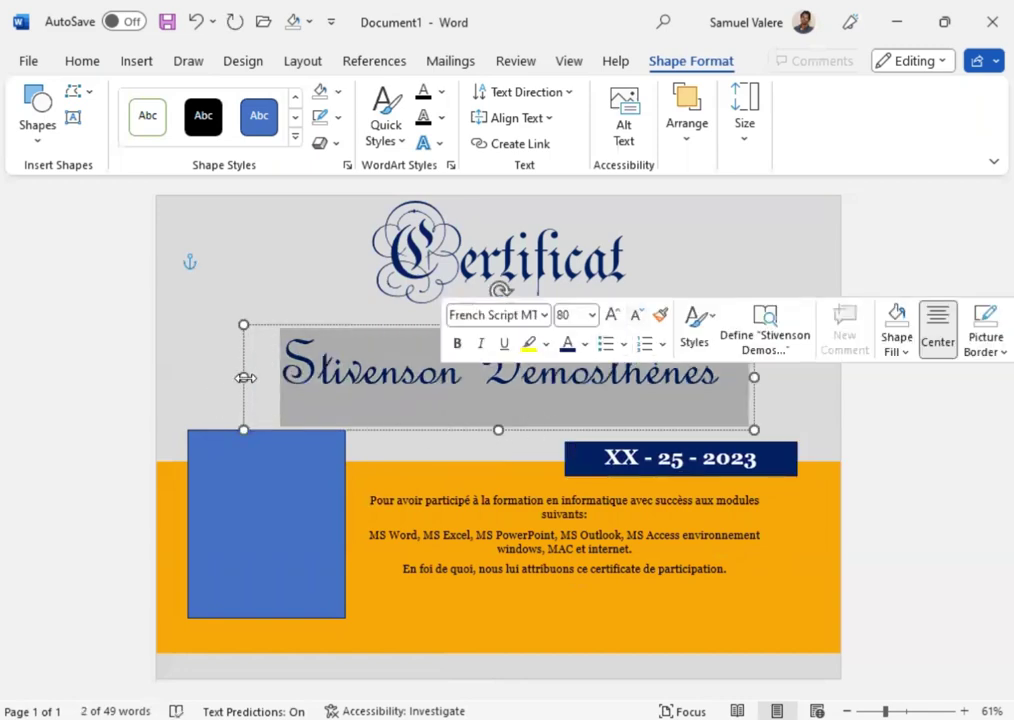
left_click_drag(244, 375, 291, 377)
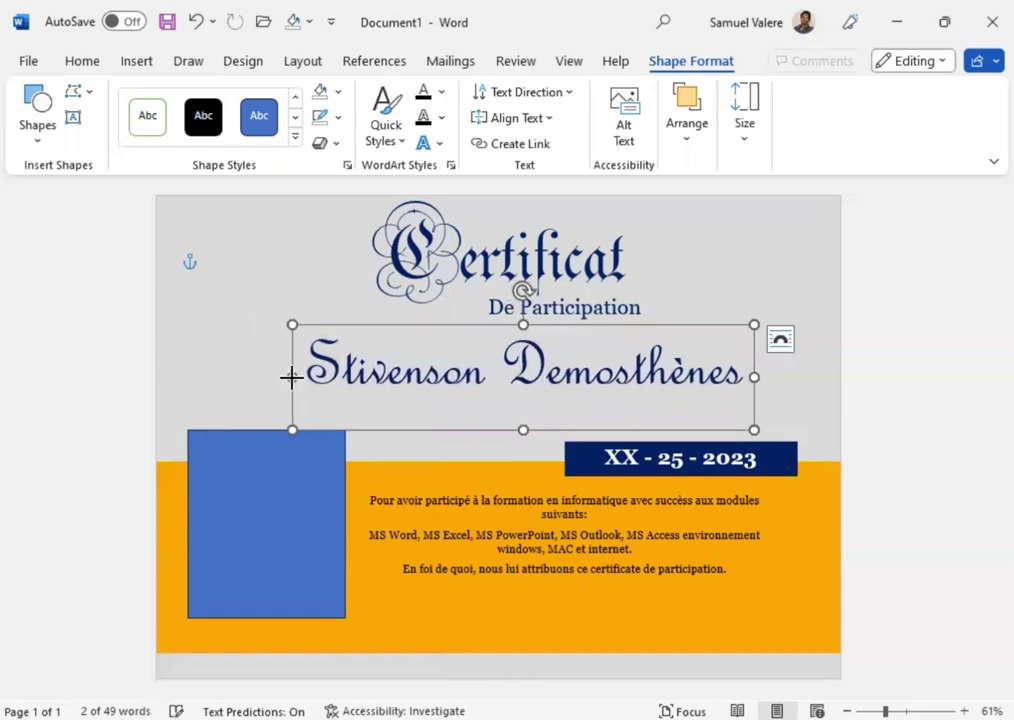
key("Right")
key("Right")
key("Right")
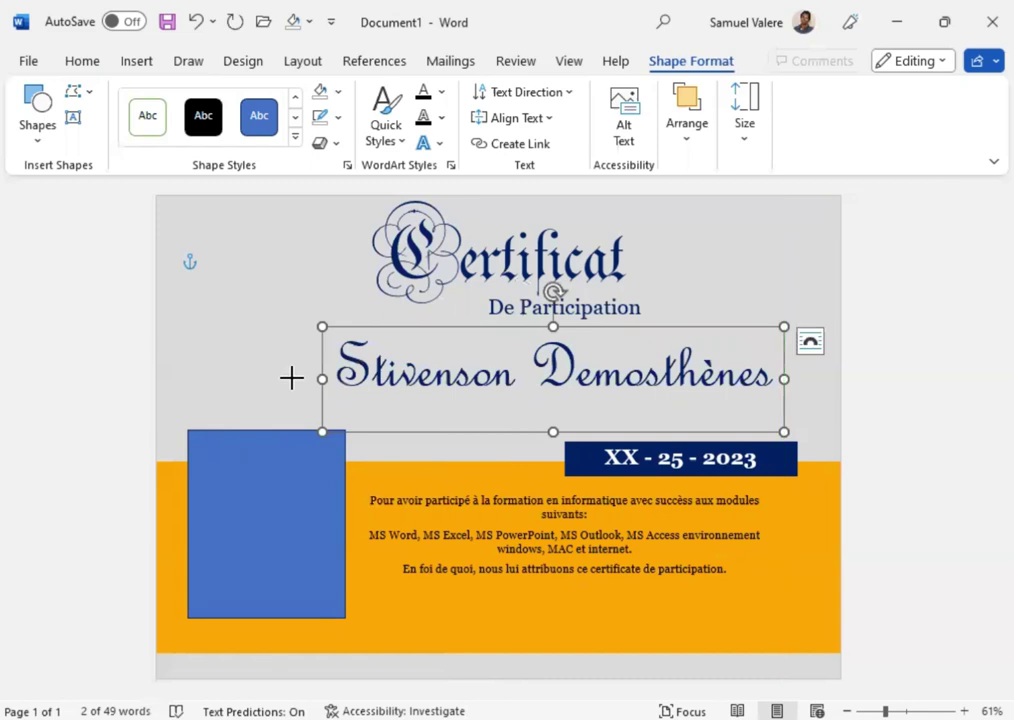
key("Right")
key("Right")
key("Down")
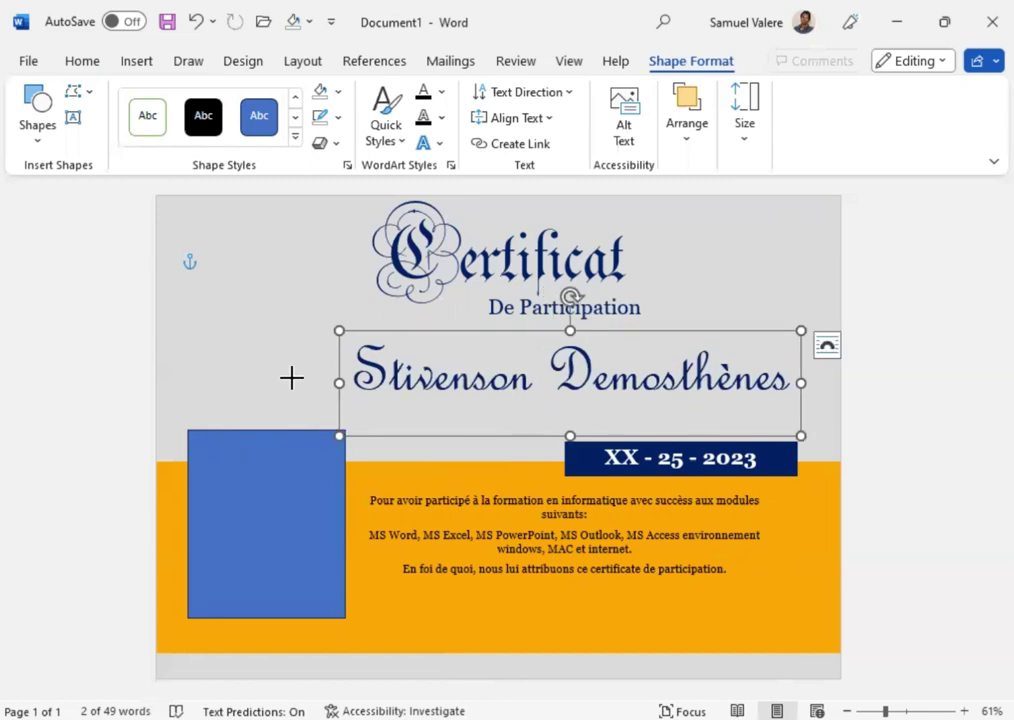
Step: Move the blue rectangle up and stretch its top higher up the page
left_click(270, 473)
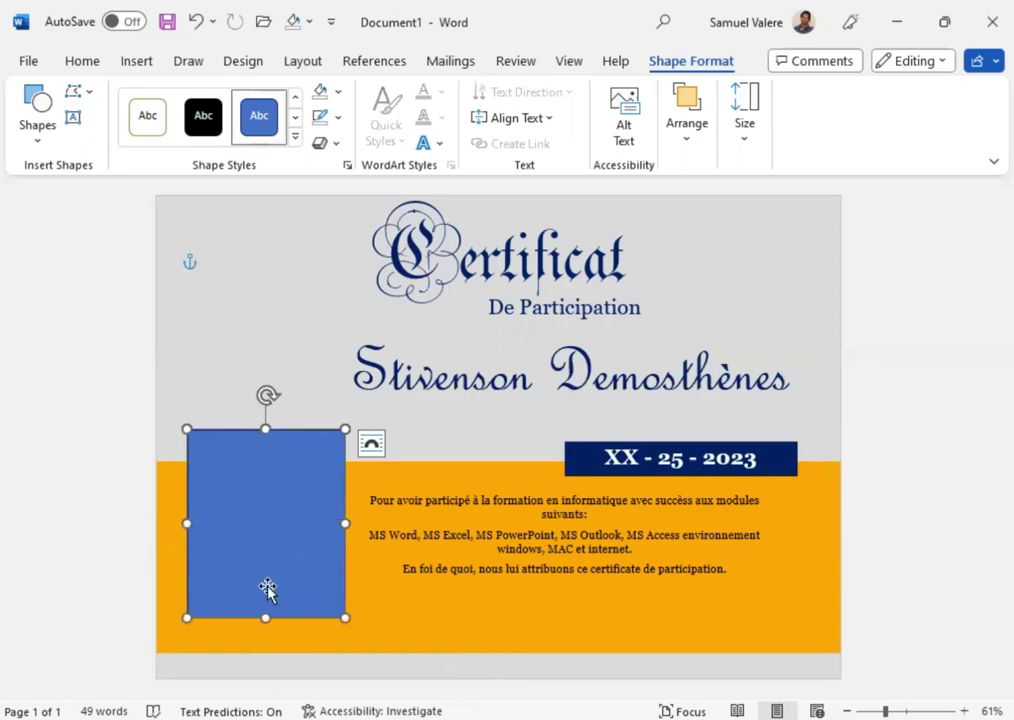
left_click_drag(264, 558, 256, 507)
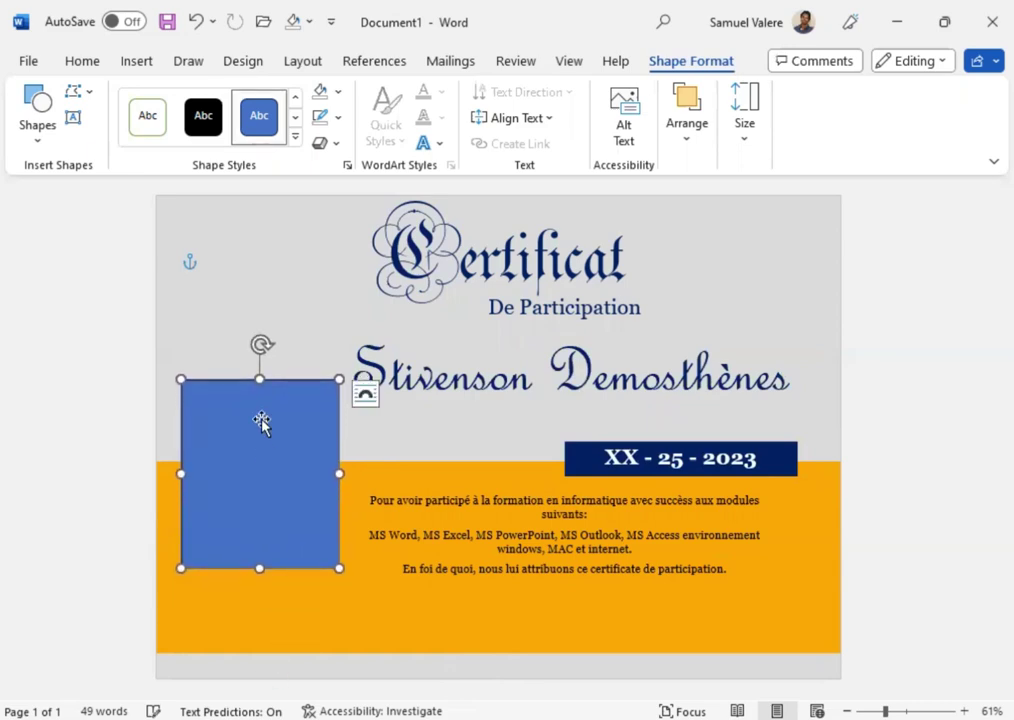
left_click_drag(260, 378, 260, 243)
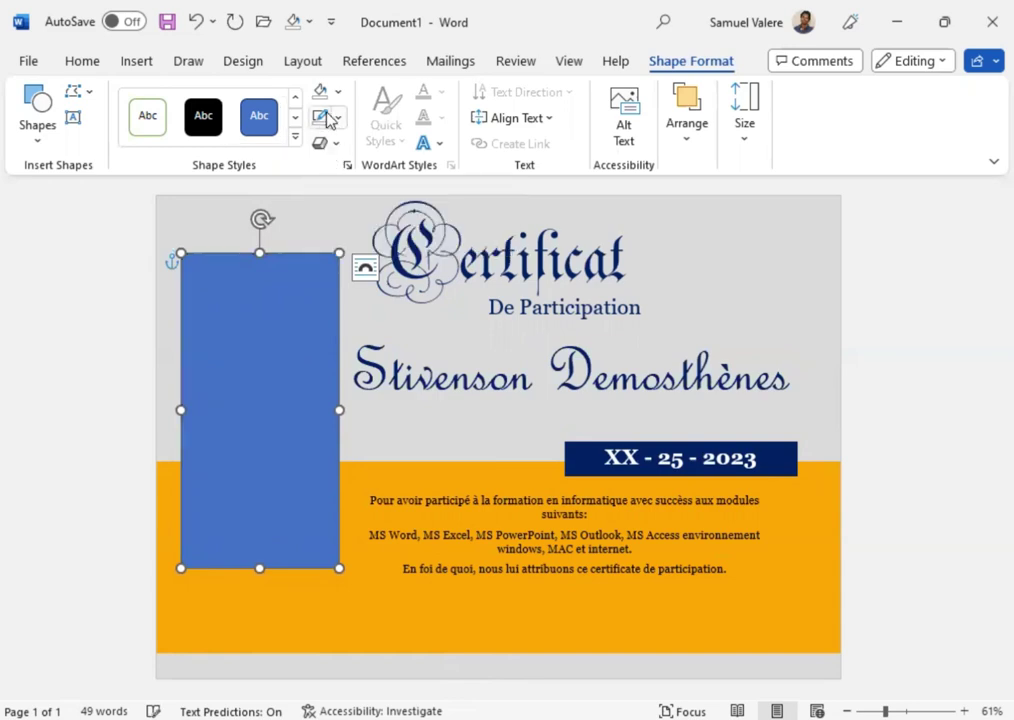
Step: Use Edit Points to pull the top-left corner down, giving the panel a slanted top
right_click(232, 317)
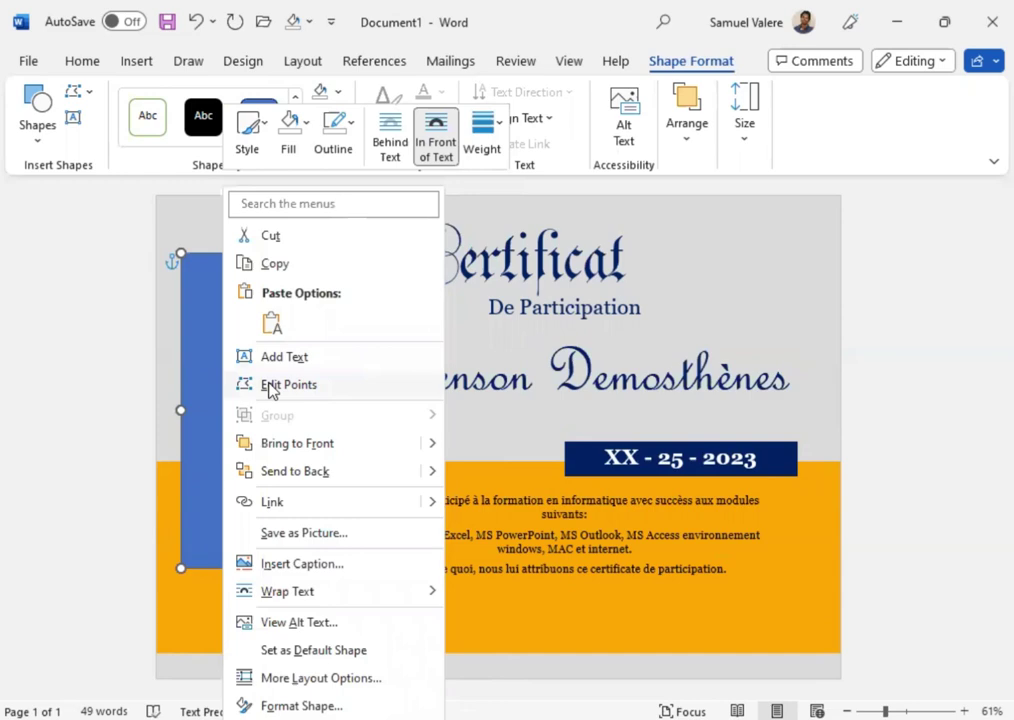
left_click(270, 386)
left_click_drag(181, 253, 179, 357)
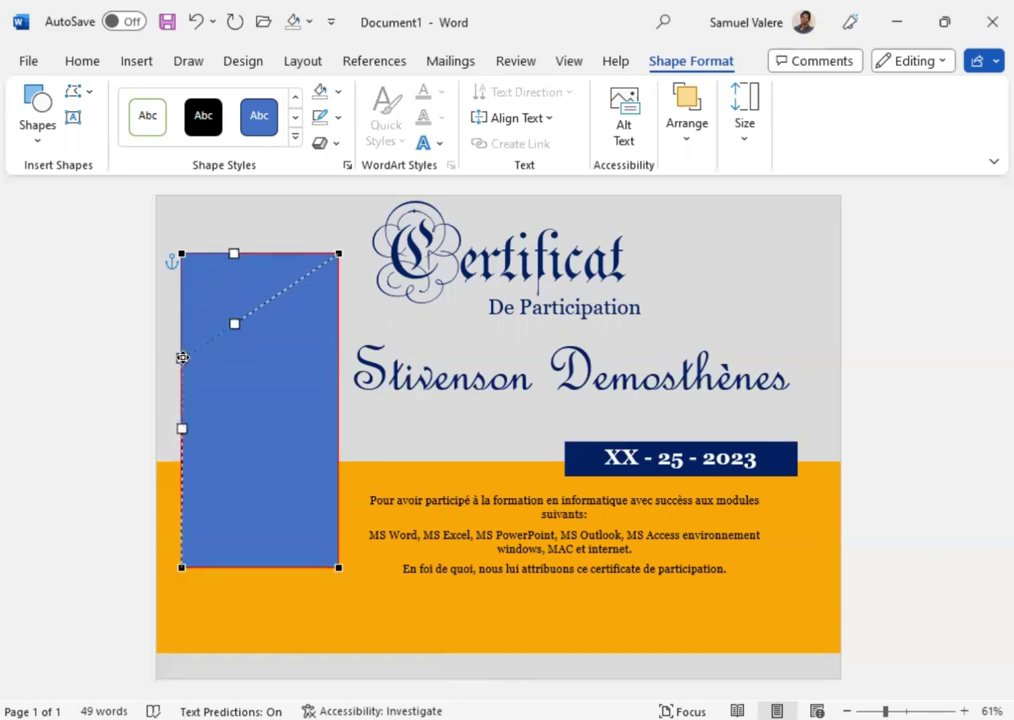
left_click_drag(179, 357, 181, 356)
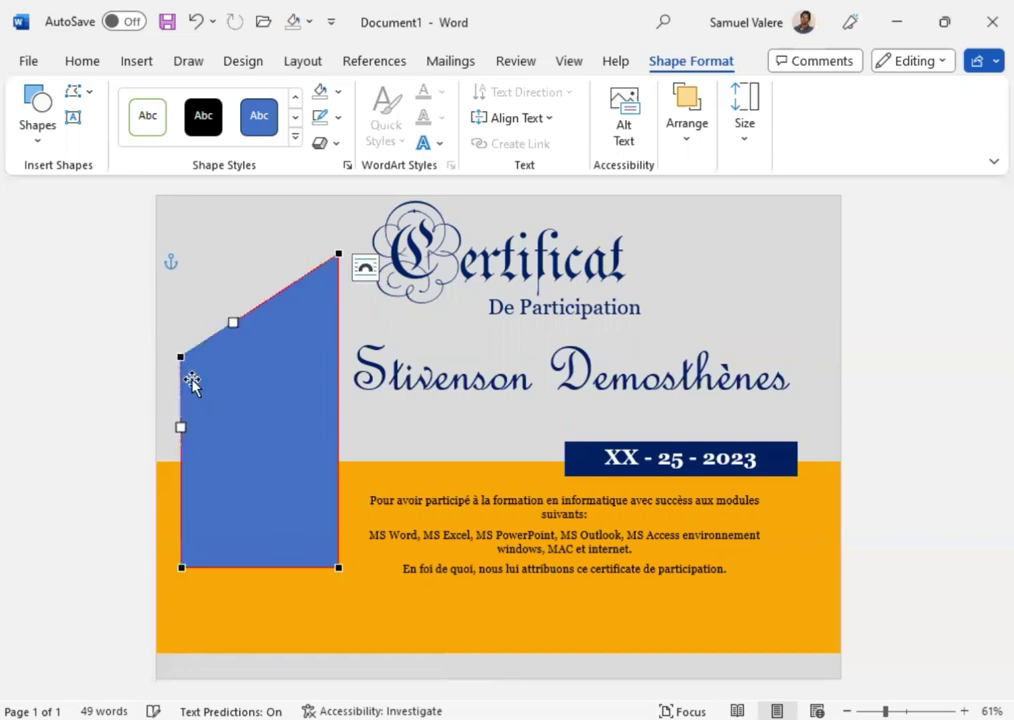
left_click(240, 231)
left_click(300, 300)
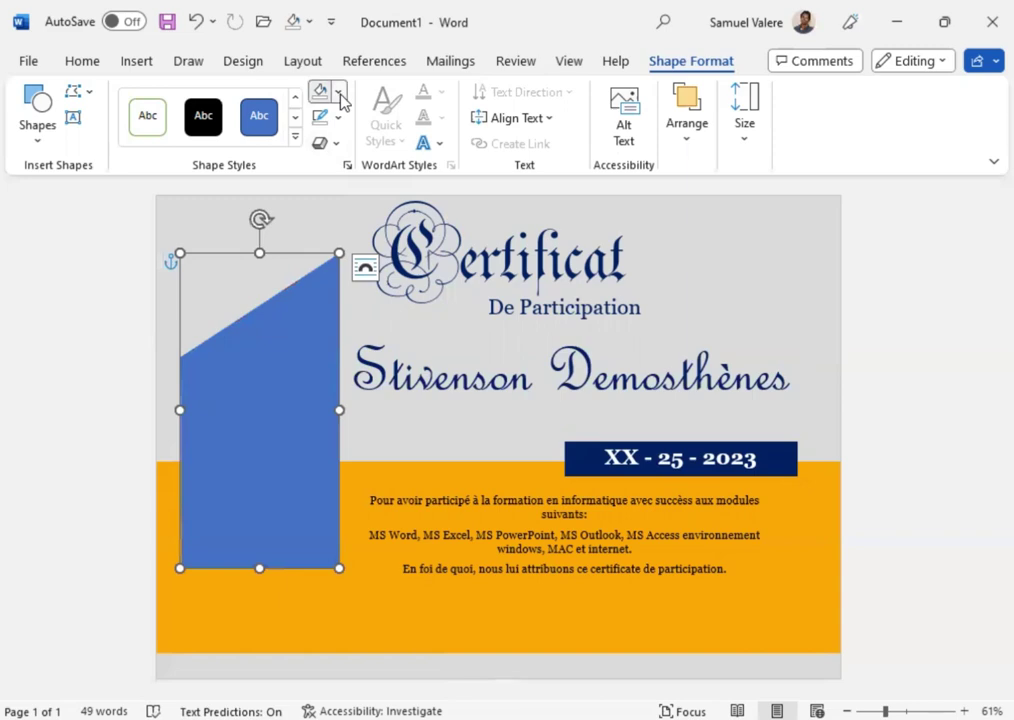
Step: Fill the slanted panel navy, shorten it from the bottom, and nudge it slightly right
left_click(337, 91)
left_click(455, 279)
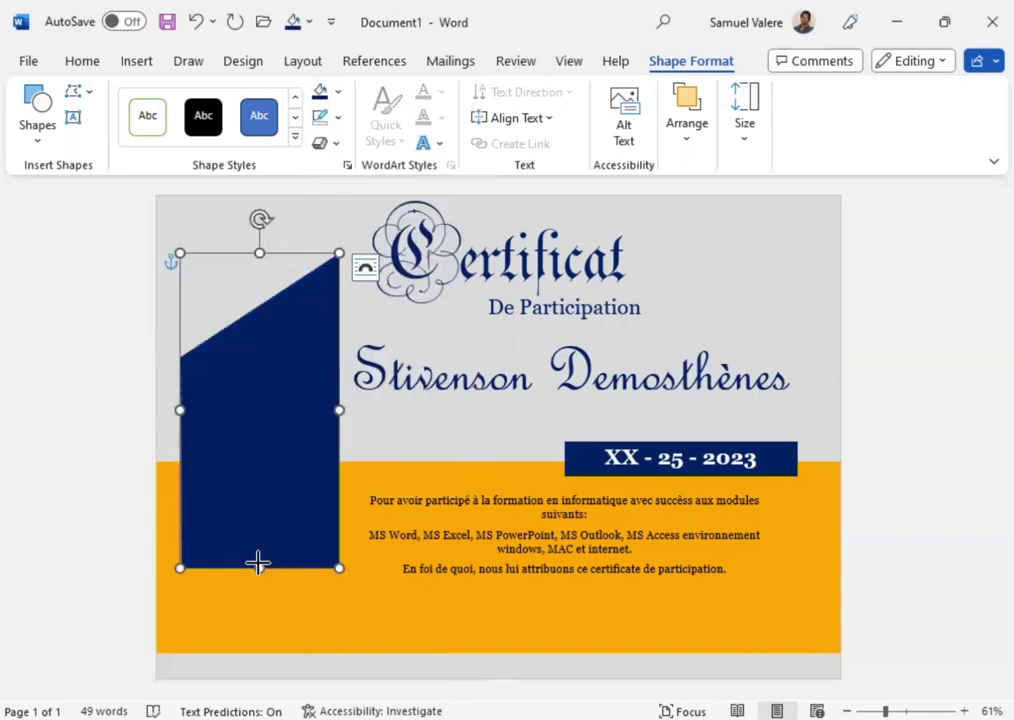
left_click_drag(259, 567, 258, 527)
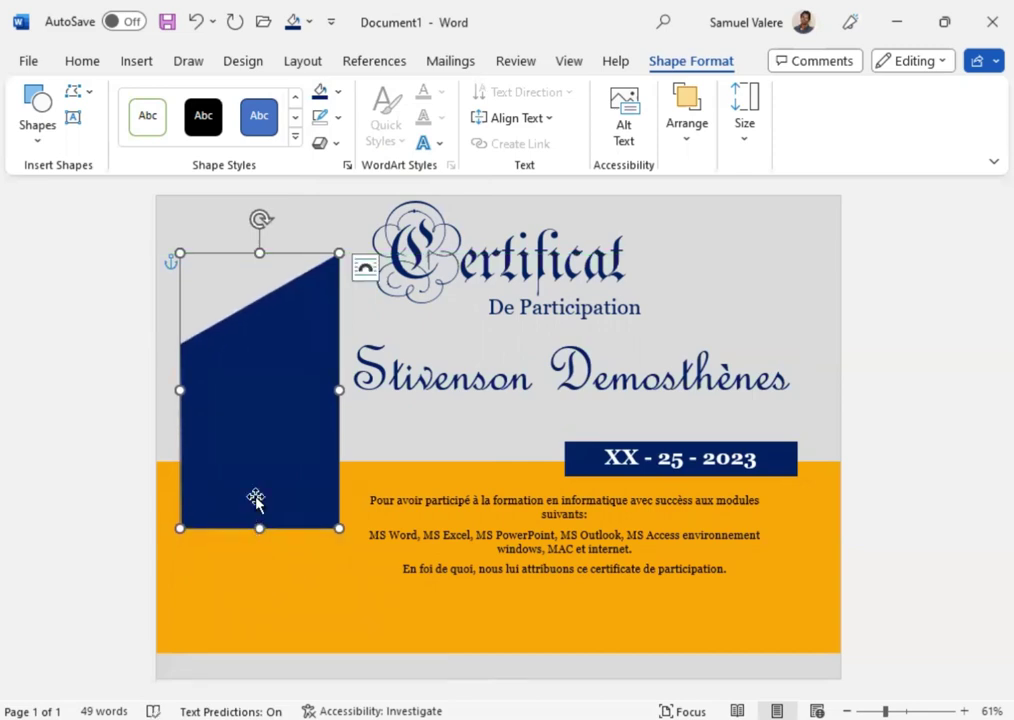
left_click_drag(259, 470, 264, 472)
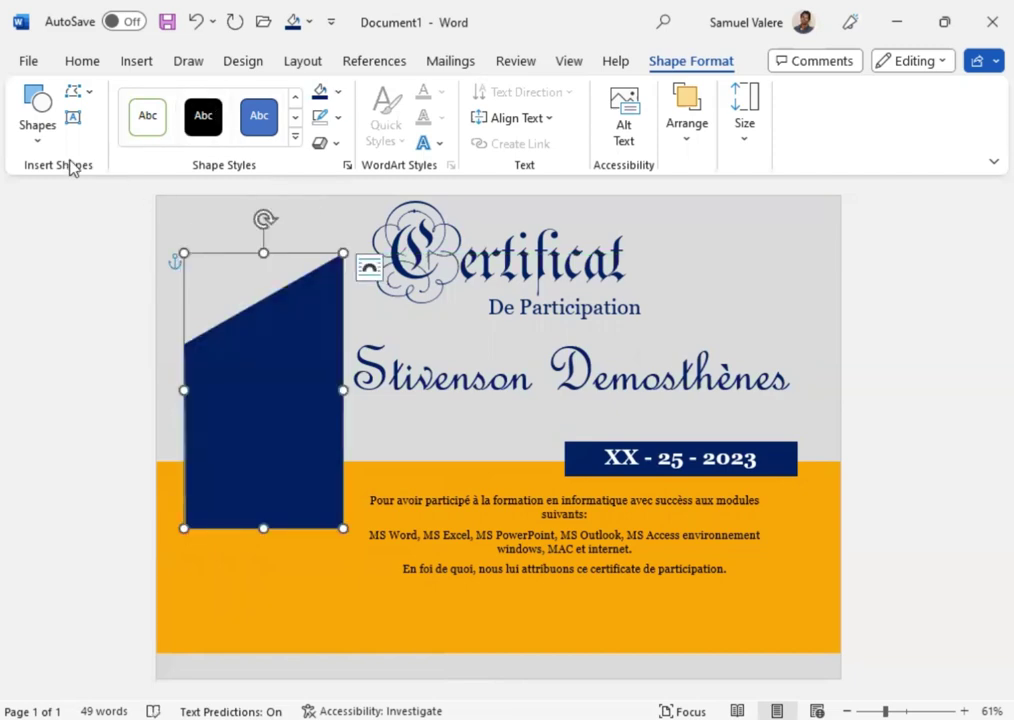
Step: Draw a Flowchart: Connector circle over the panel's lower end, then shrink and position it
left_click(40, 130)
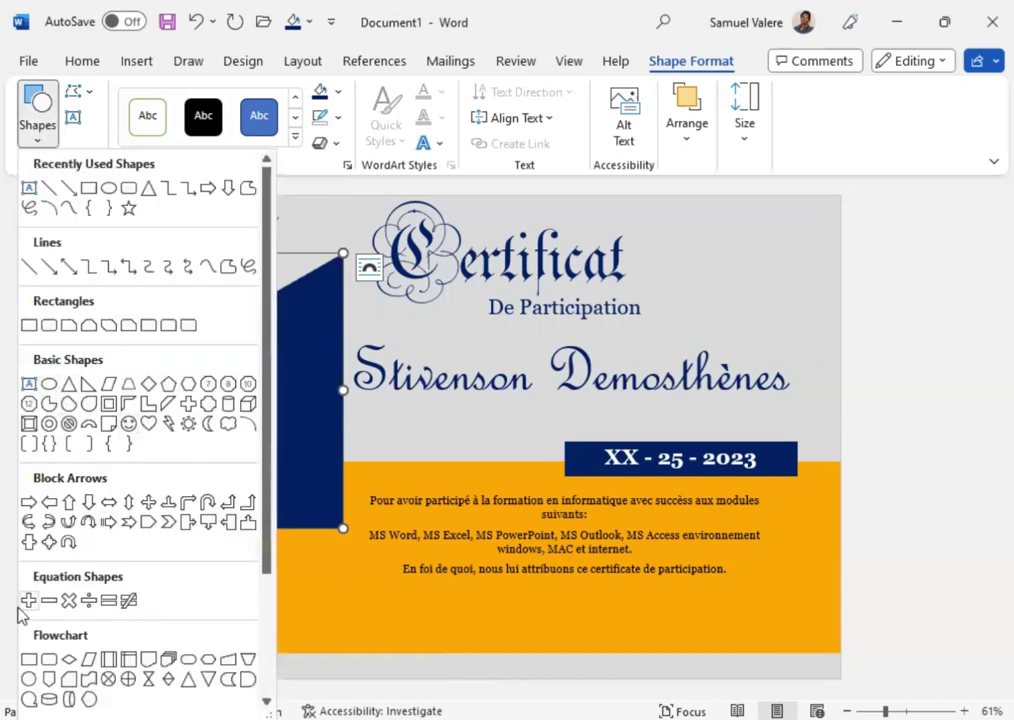
left_click(28, 679)
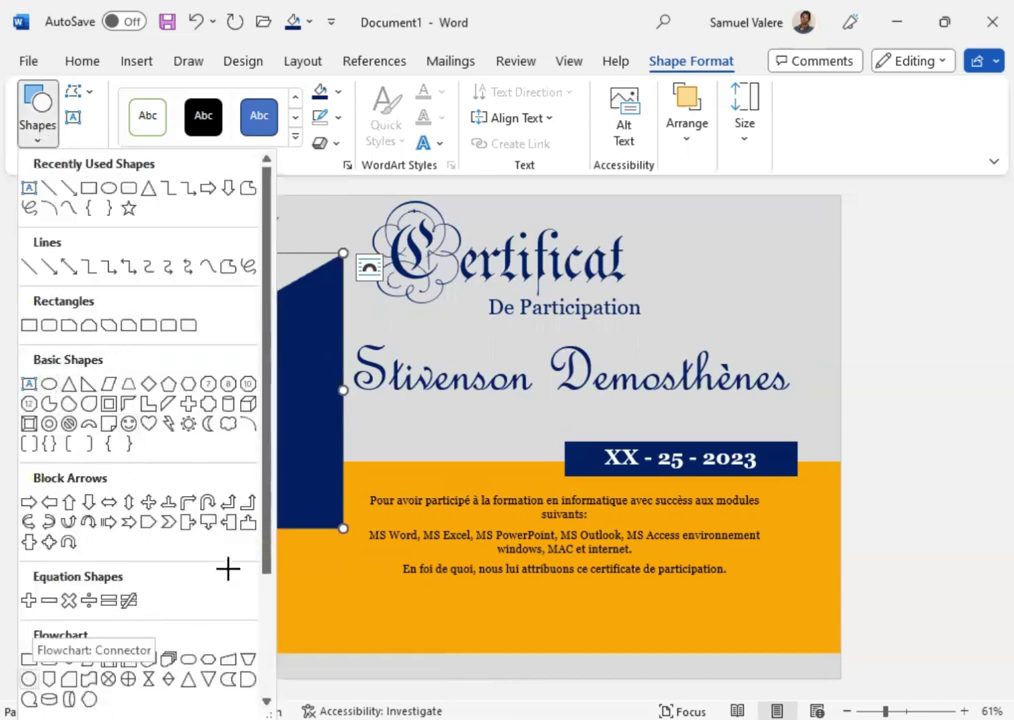
left_click_drag(220, 445, 337, 591)
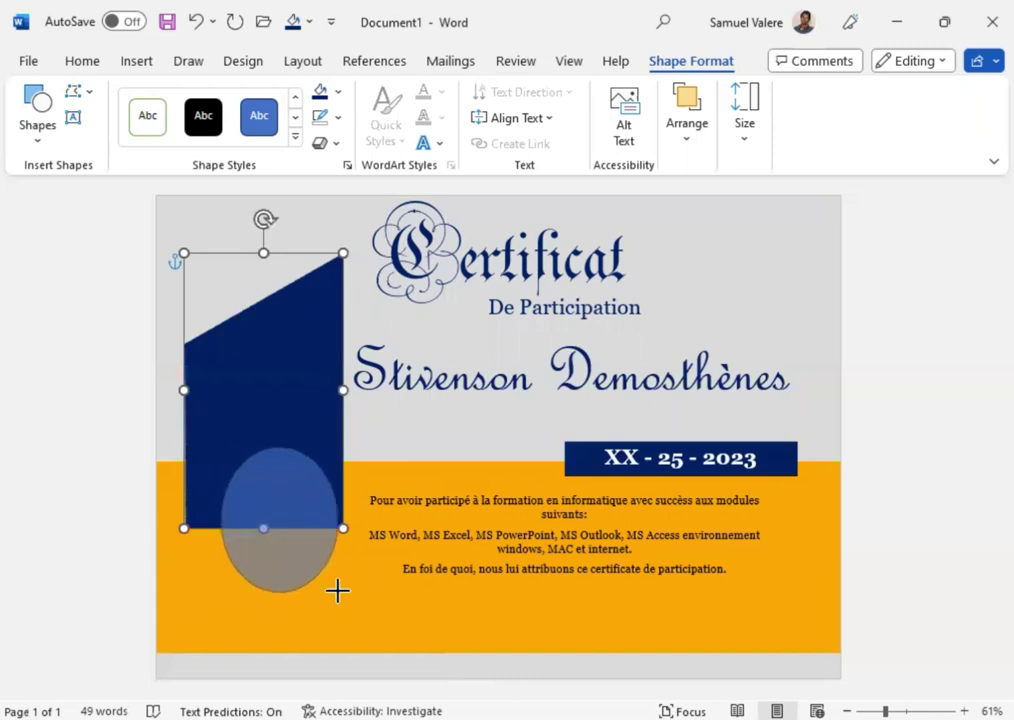
left_click_drag(337, 591, 321, 604)
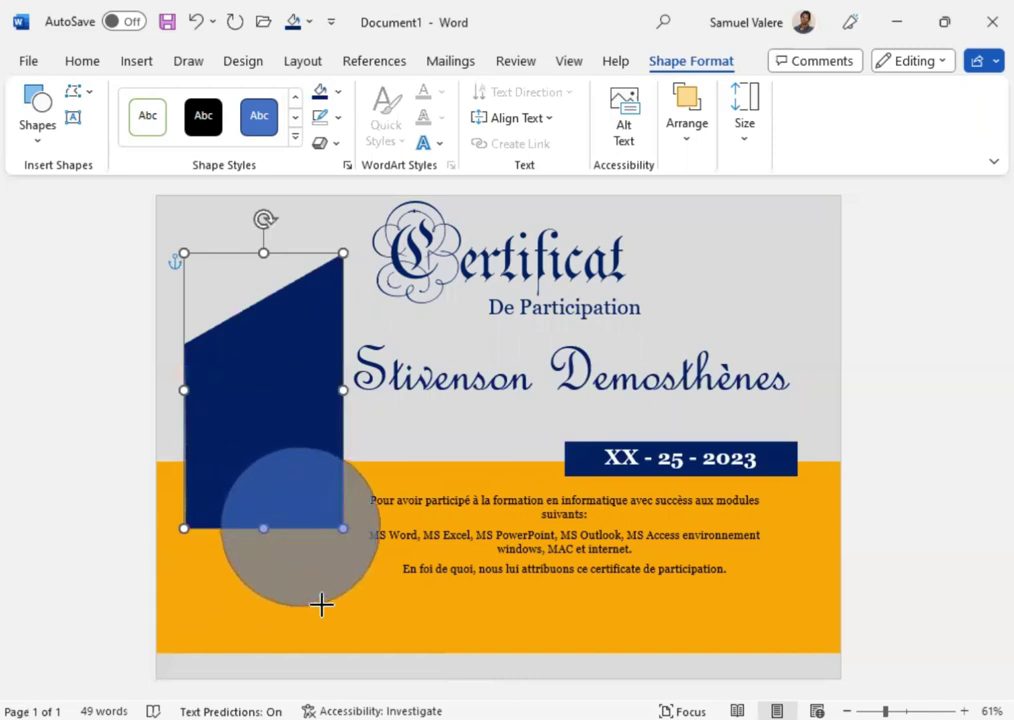
left_click_drag(305, 545, 274, 541)
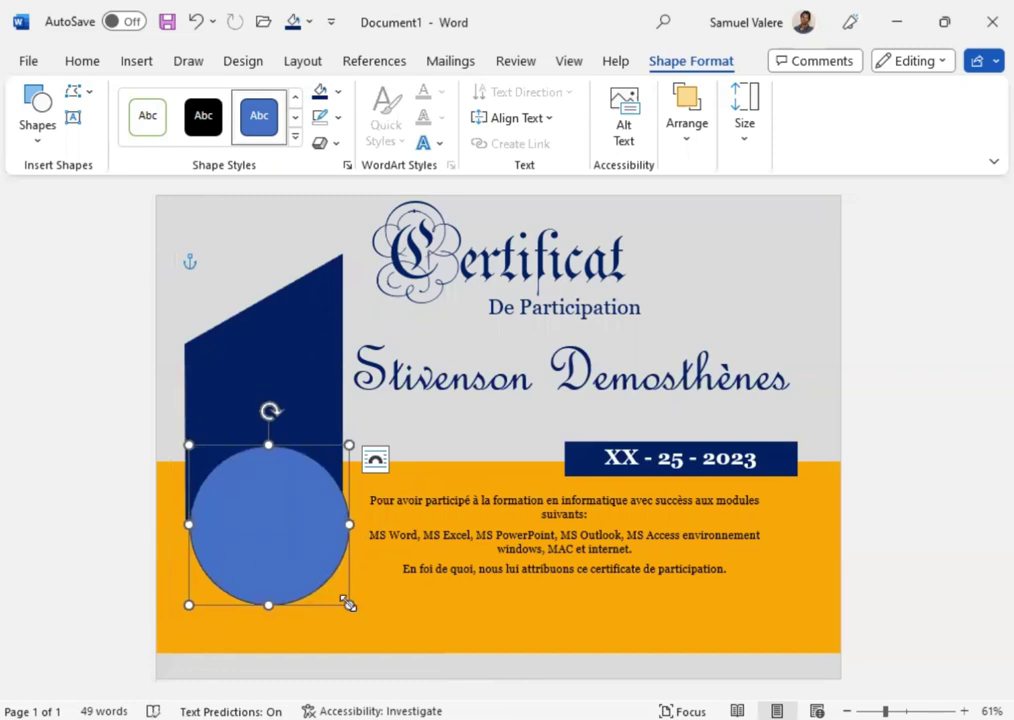
left_click_drag(349, 605, 261, 565)
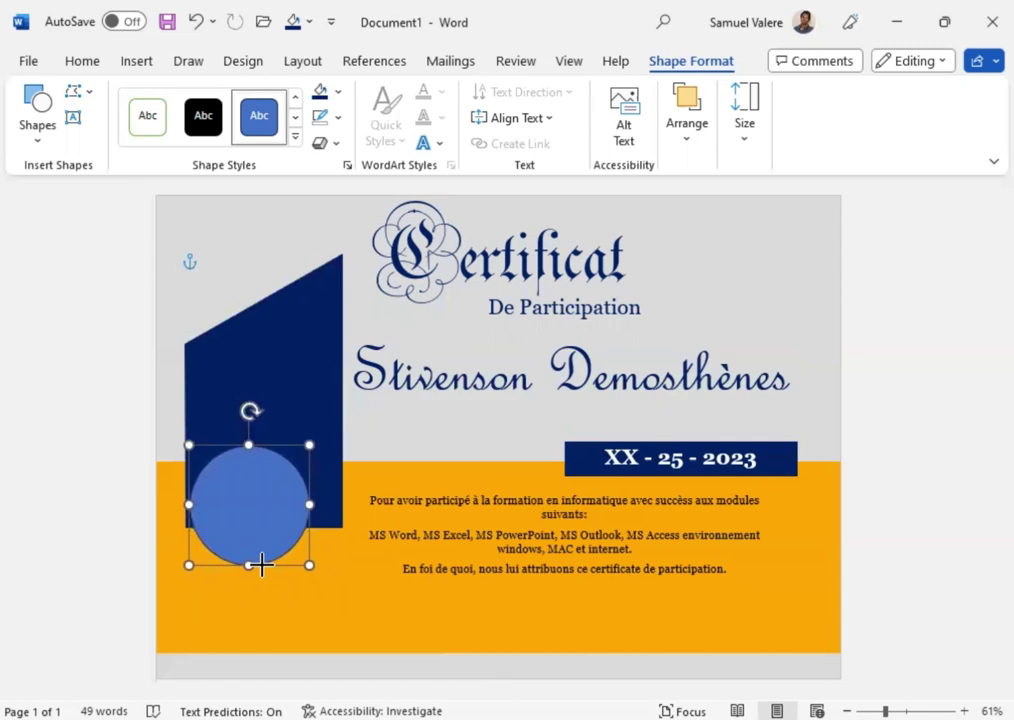
left_click_drag(244, 518, 259, 520)
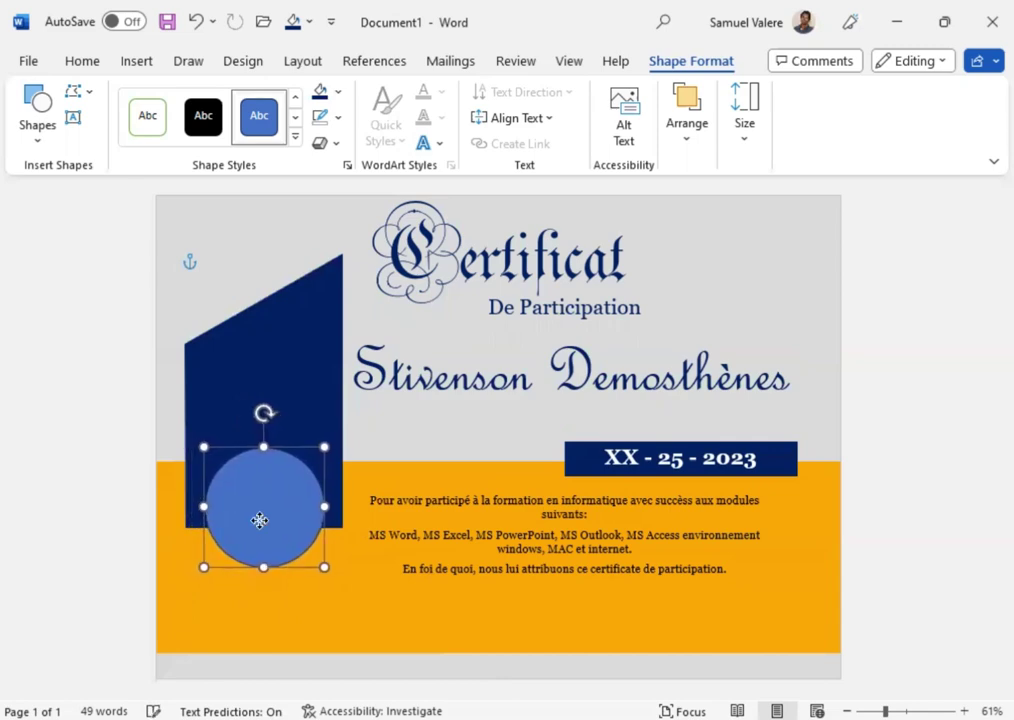
key("Down")
key("Down")
key("Down")
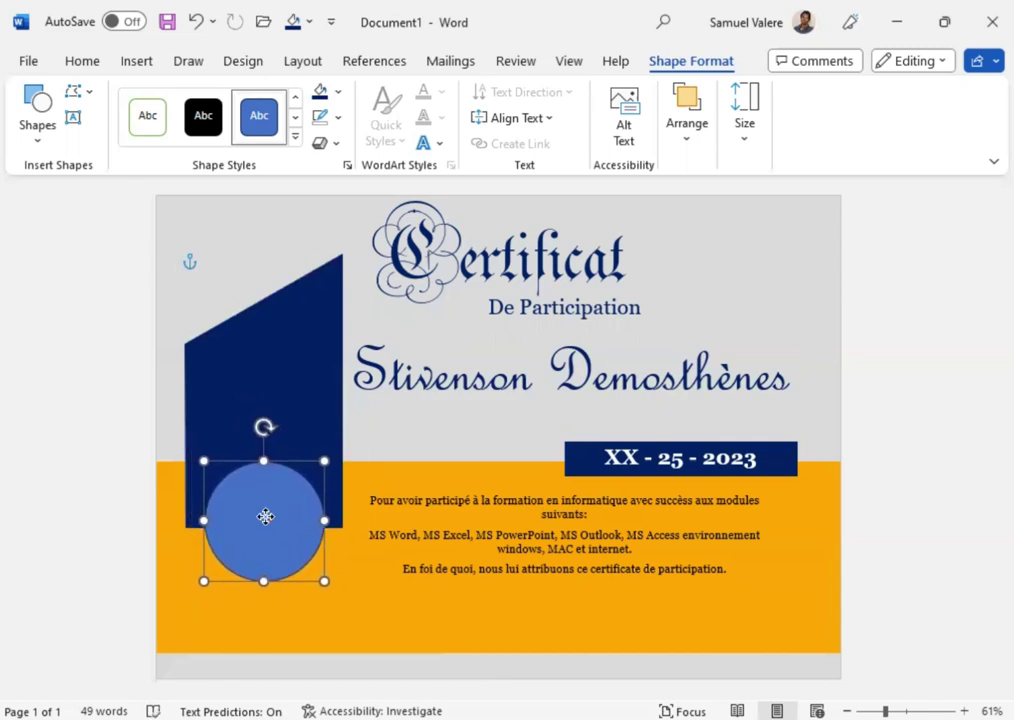
left_click_drag(265, 516, 267, 520)
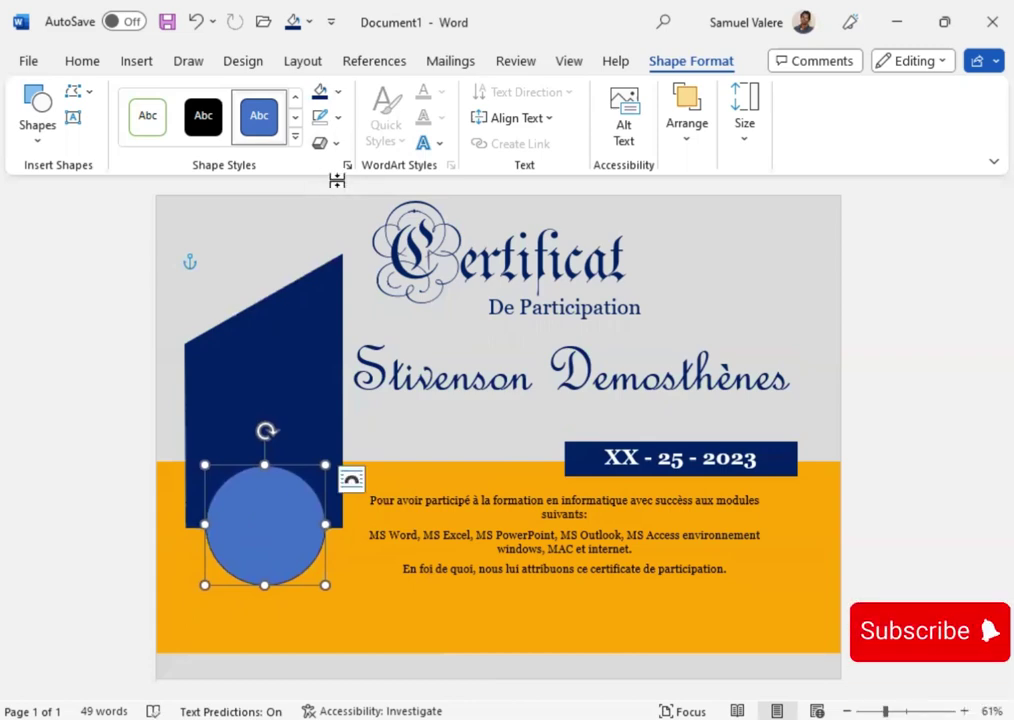
Step: Fill the circle with the recent orange, remove its outline, and resize and position it
left_click(337, 97)
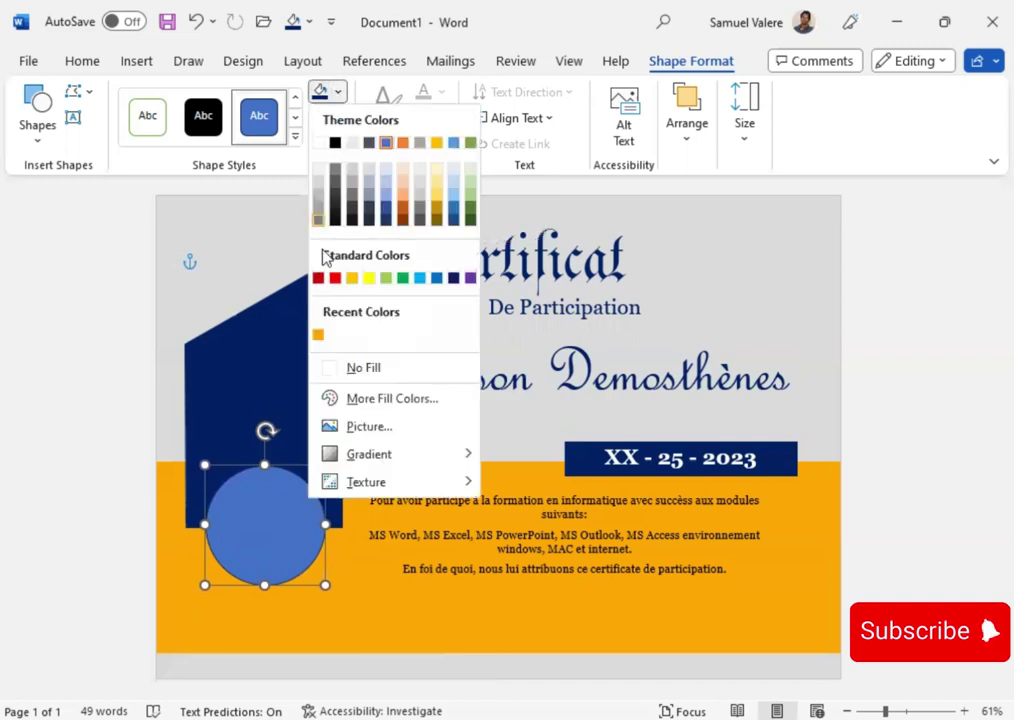
left_click(318, 336)
left_click(320, 117)
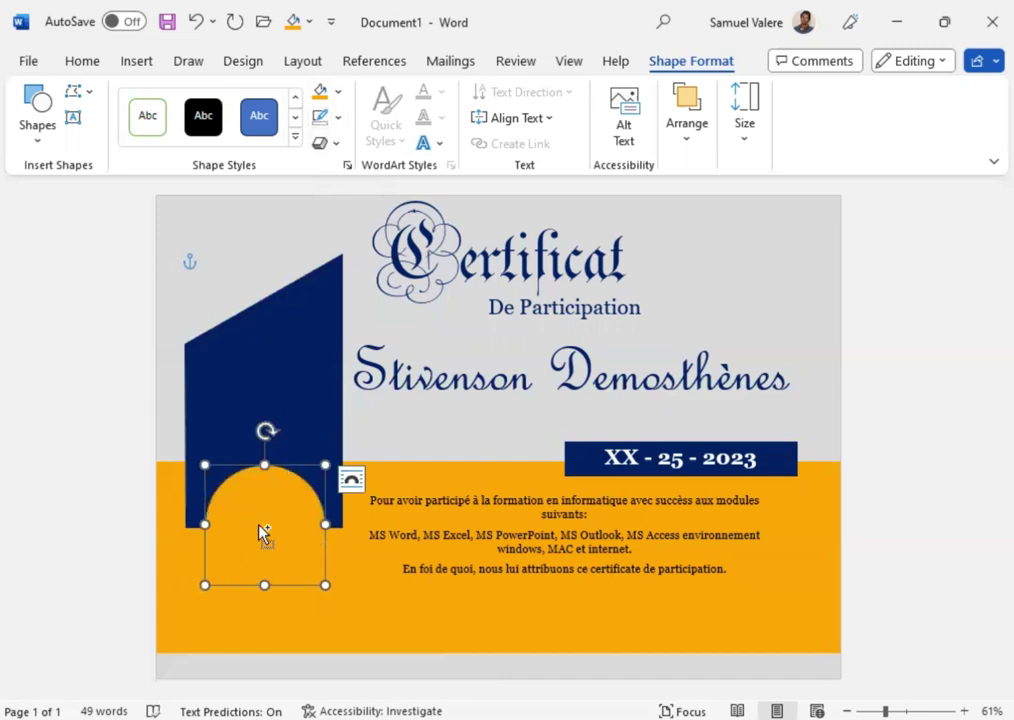
left_click_drag(258, 526, 260, 535)
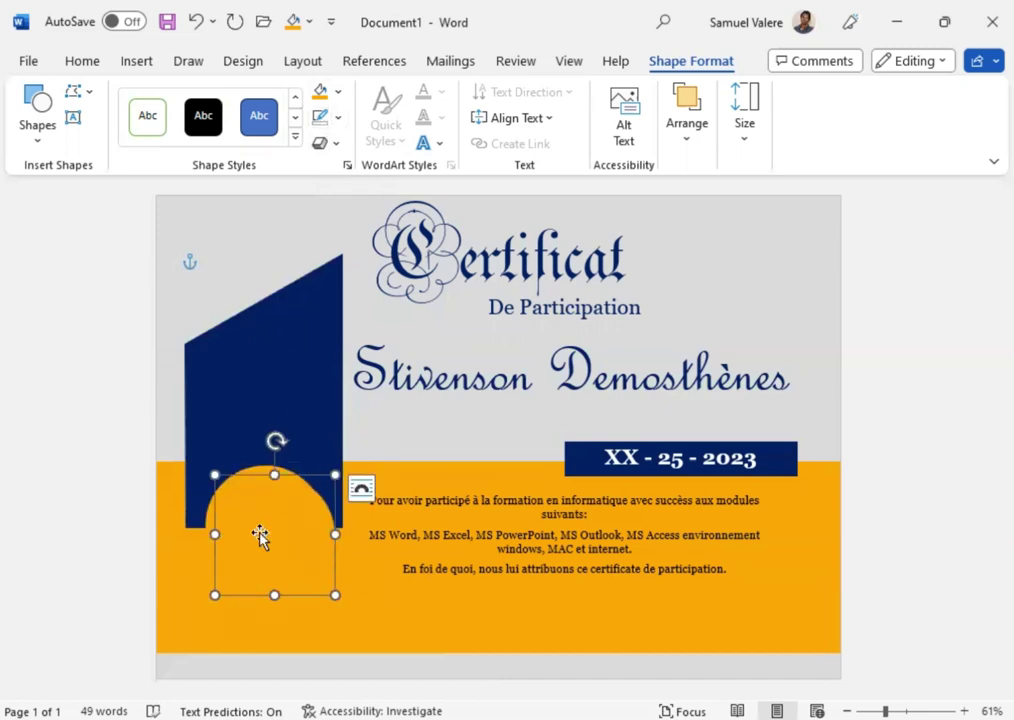
left_click_drag(335, 595, 308, 580)
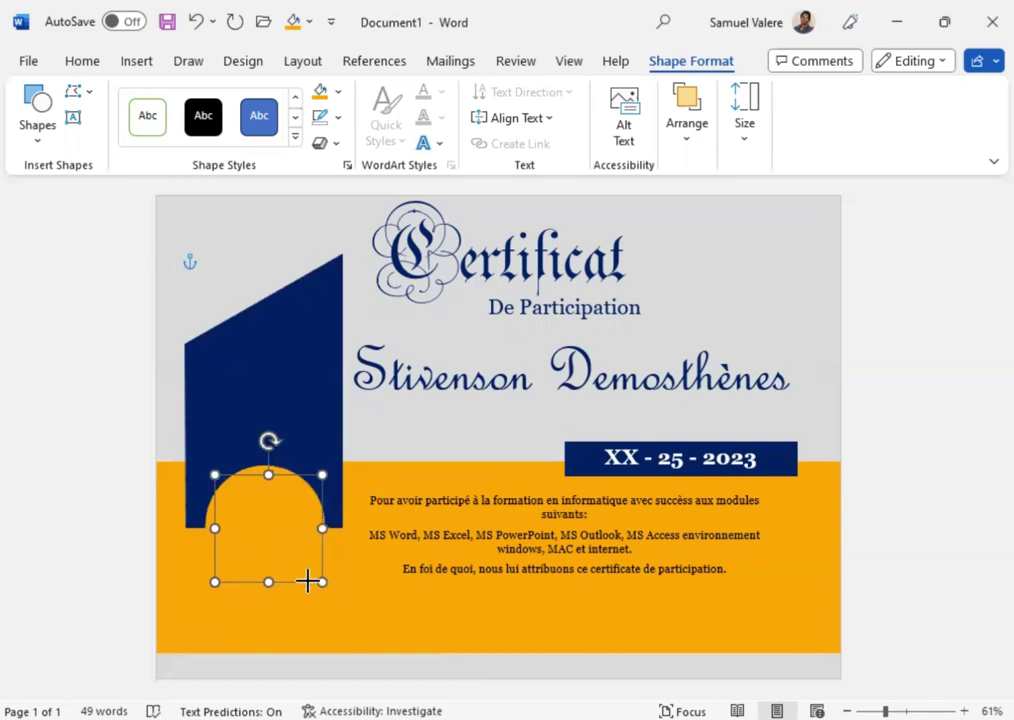
left_click_drag(265, 543, 261, 531)
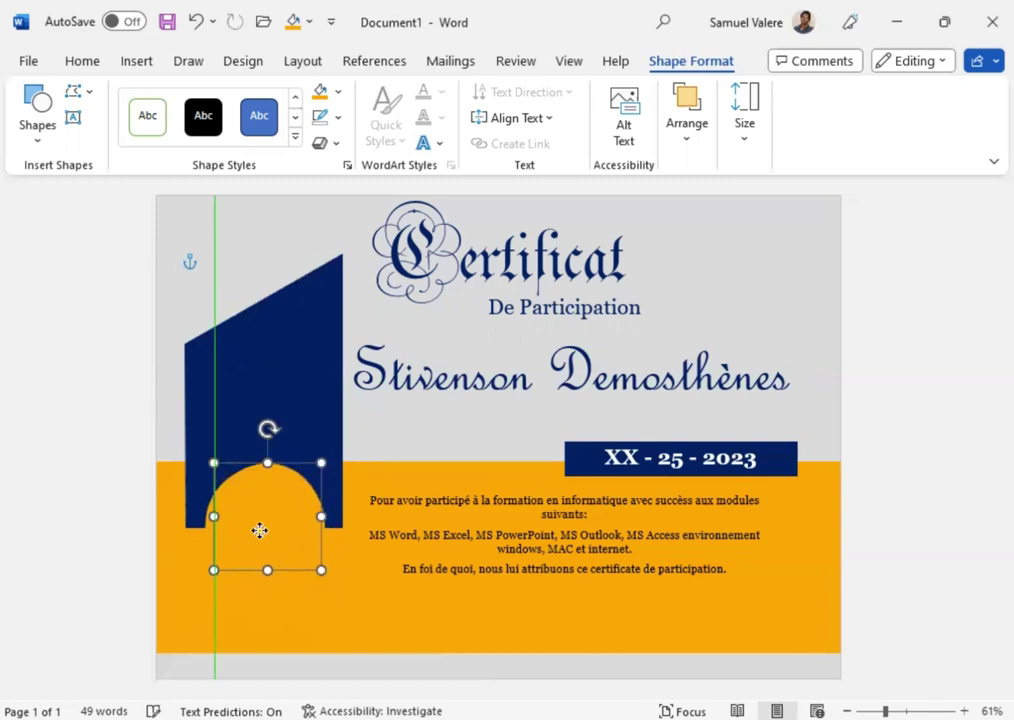
Step: Fill a circle navy and fit it over the orange circle at the panel's foot, leaving an orange rim
left_click(339, 92)
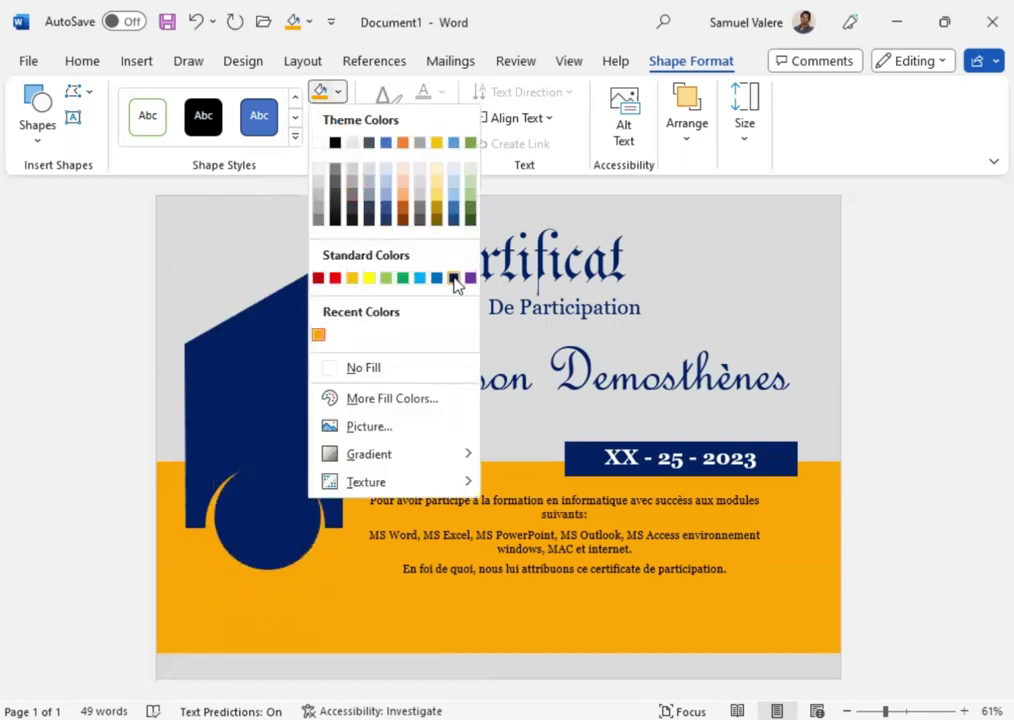
left_click(454, 279)
left_click_drag(278, 503, 265, 510)
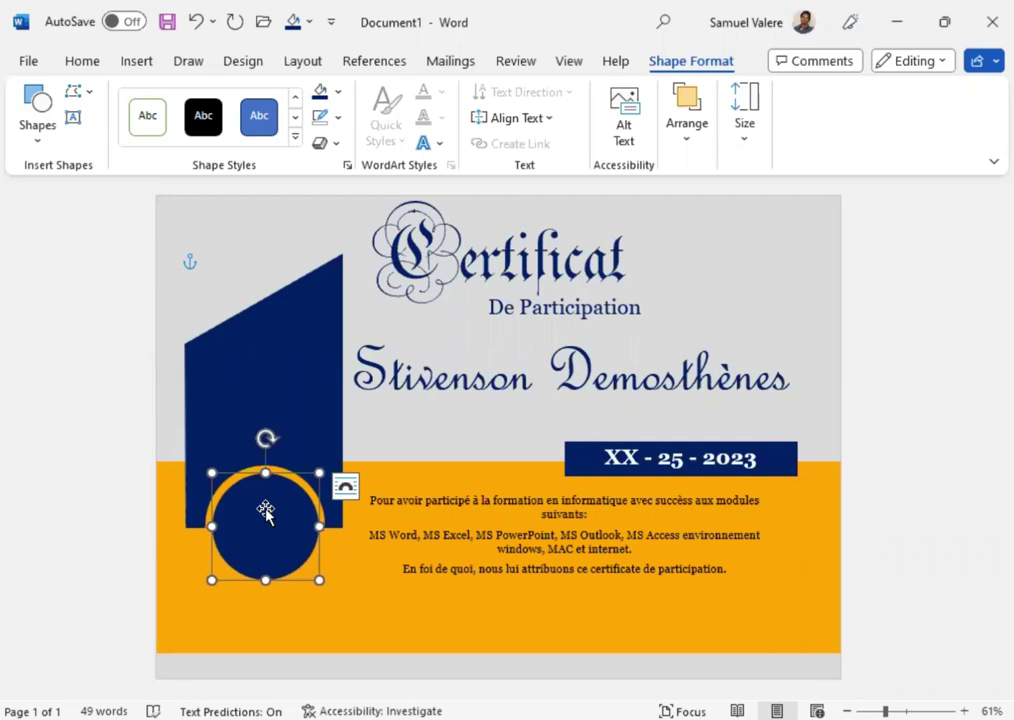
left_click_drag(266, 512, 264, 512)
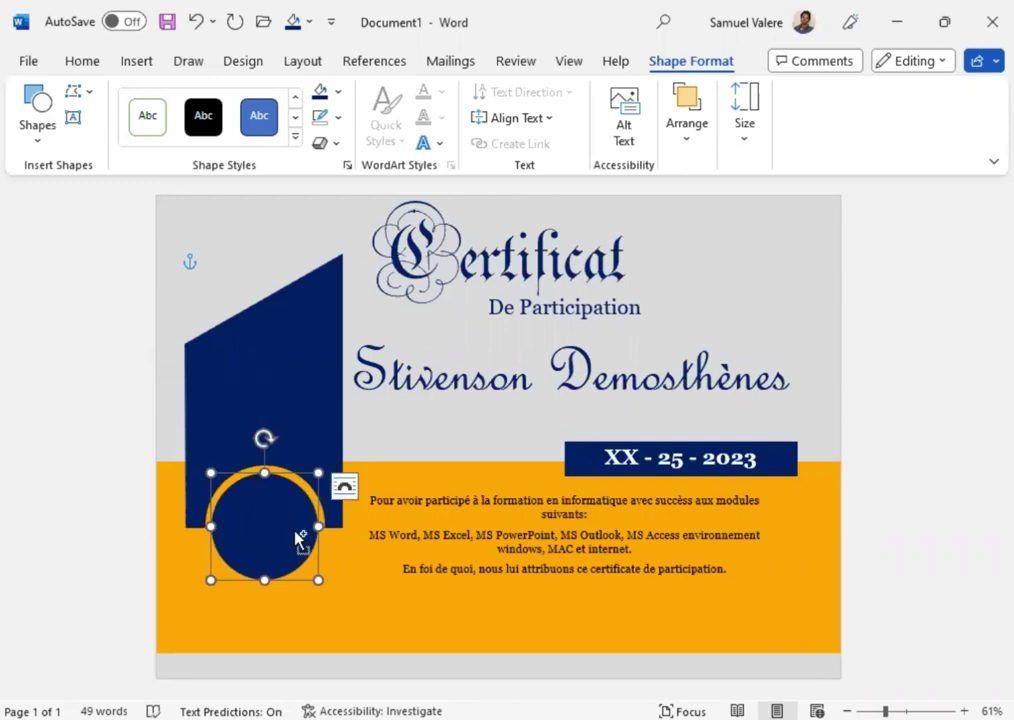
left_click(344, 486)
left_click(507, 413)
left_click_drag(323, 578, 321, 589)
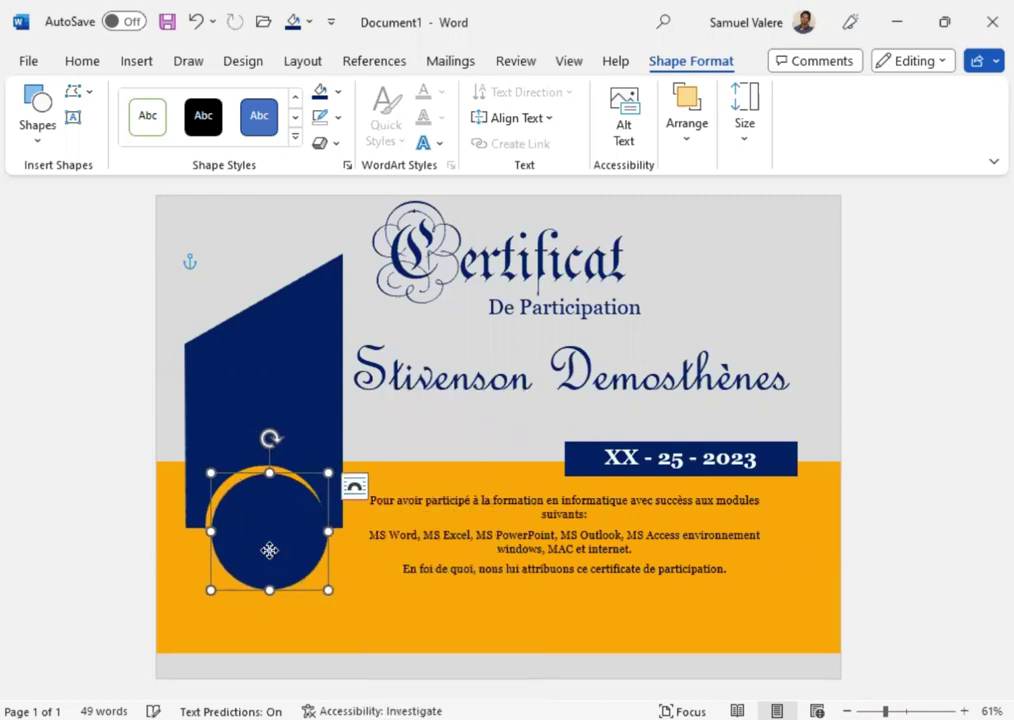
left_click_drag(270, 552, 266, 548)
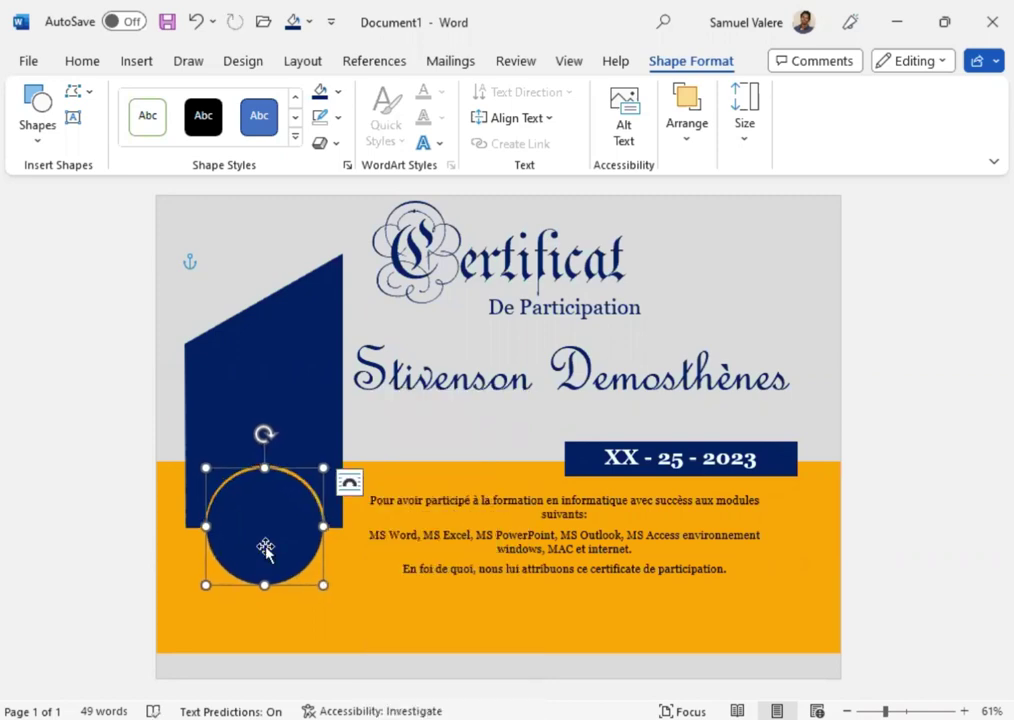
key("ctrl+z")
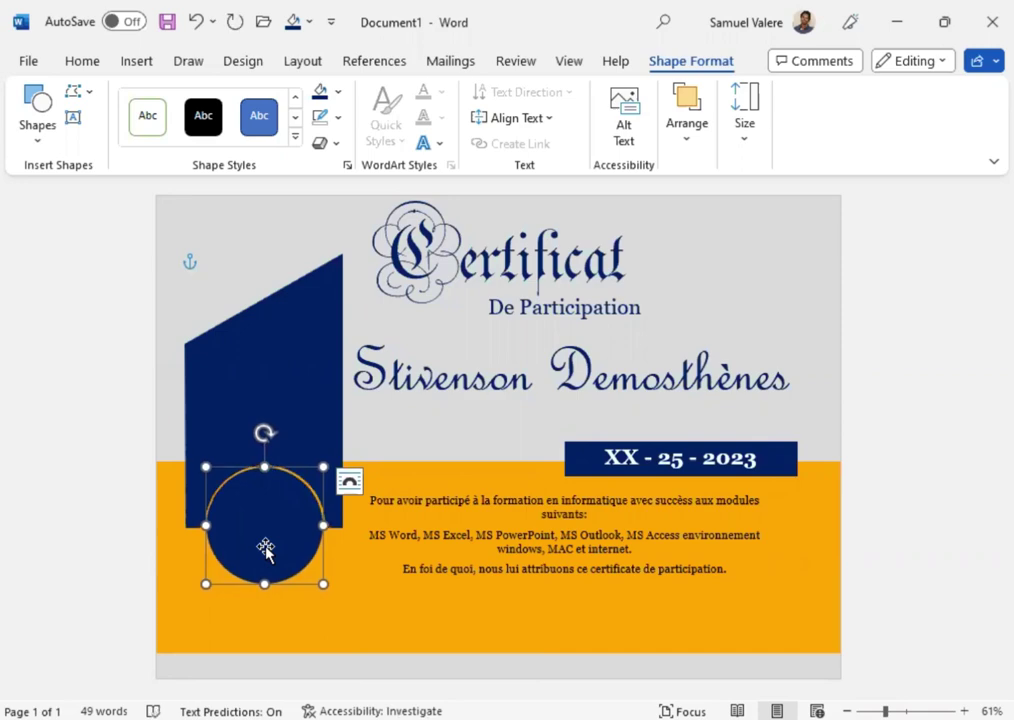
key("ctrl+z")
key("ctrl+z")
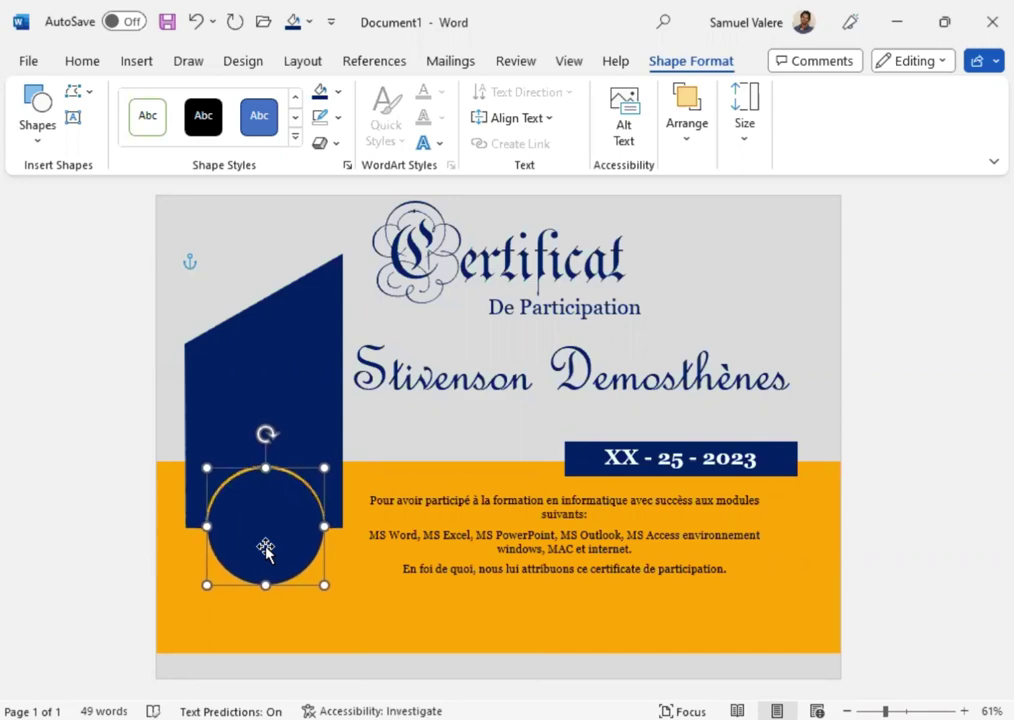
key("ctrl+z")
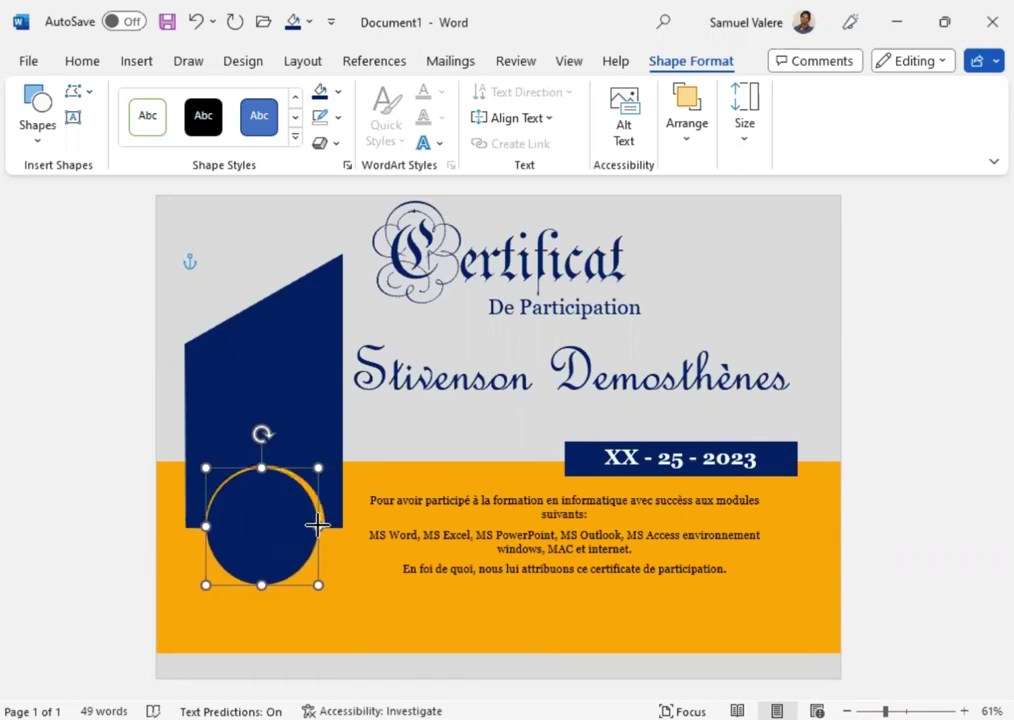
Step: Shrink and reposition the inner circle, fill it with the recent orange, and align it
left_click_drag(318, 525, 316, 529)
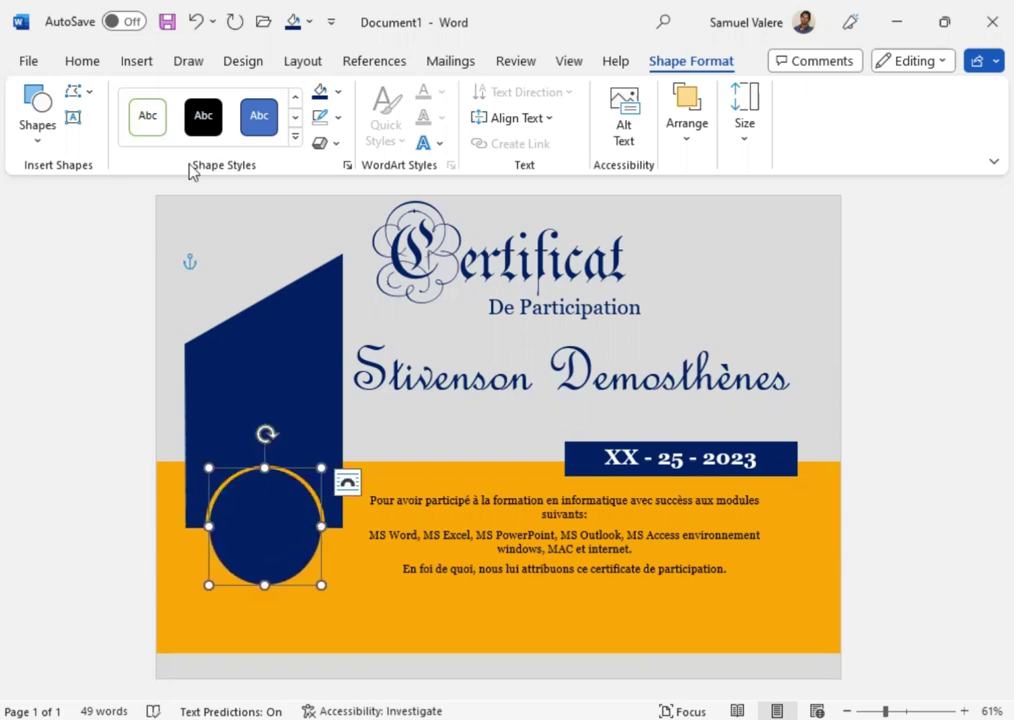
mouse_move(310, 527)
left_mouse_down()
mouse_move(320, 537)
mouse_move(258, 526)
left_mouse_up()
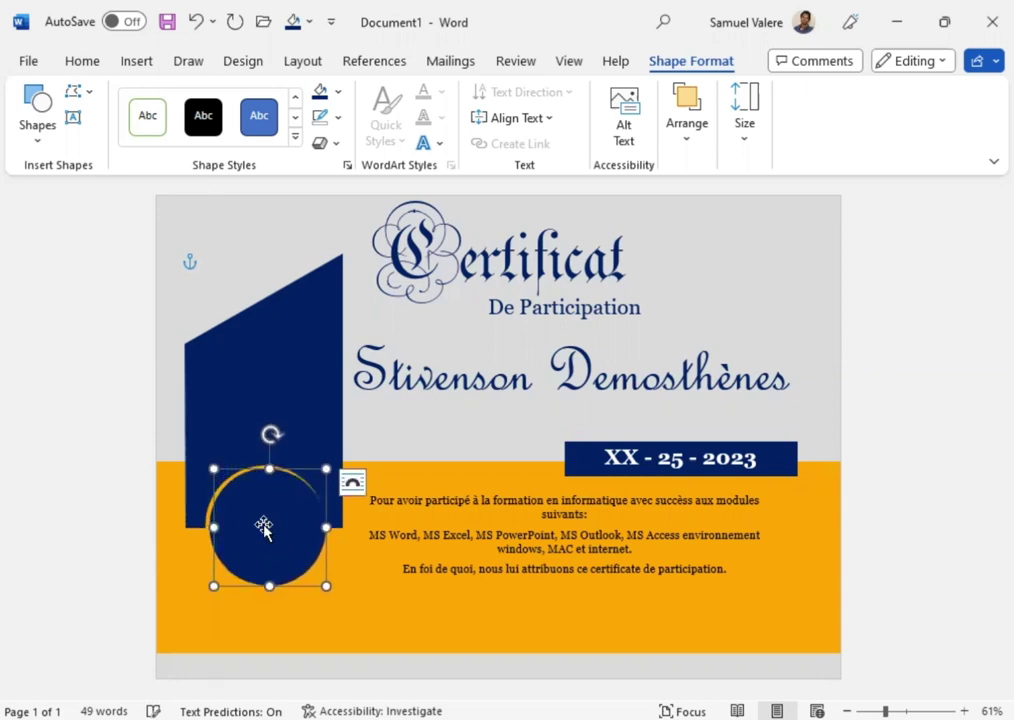
left_click_drag(326, 586, 316, 576)
left_click_drag(273, 524, 273, 533)
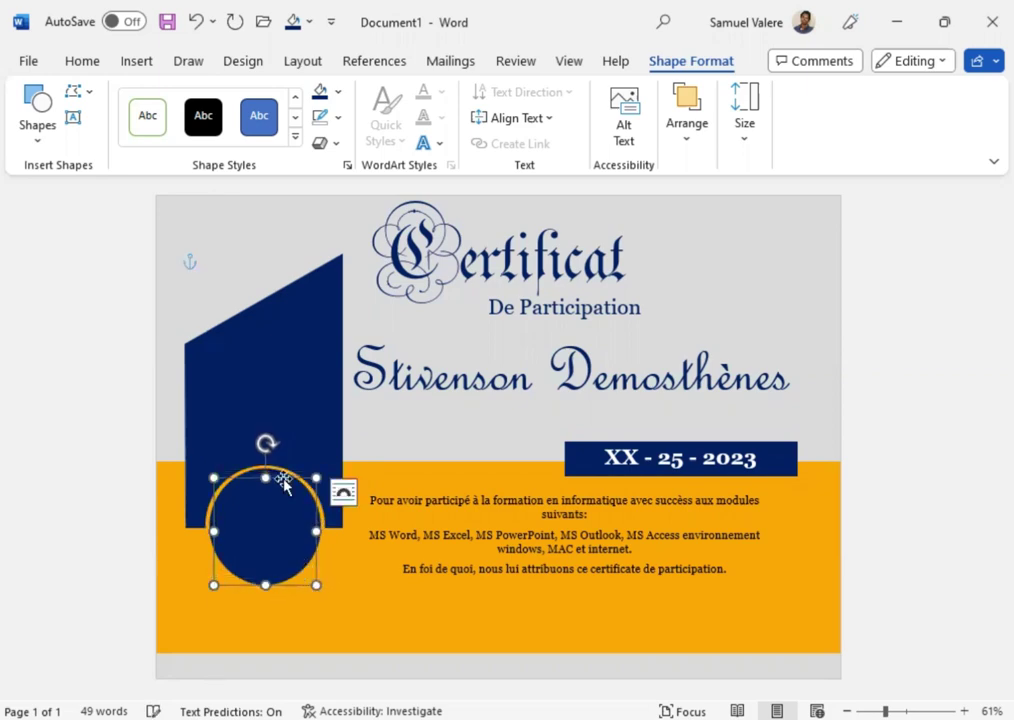
left_click(338, 92)
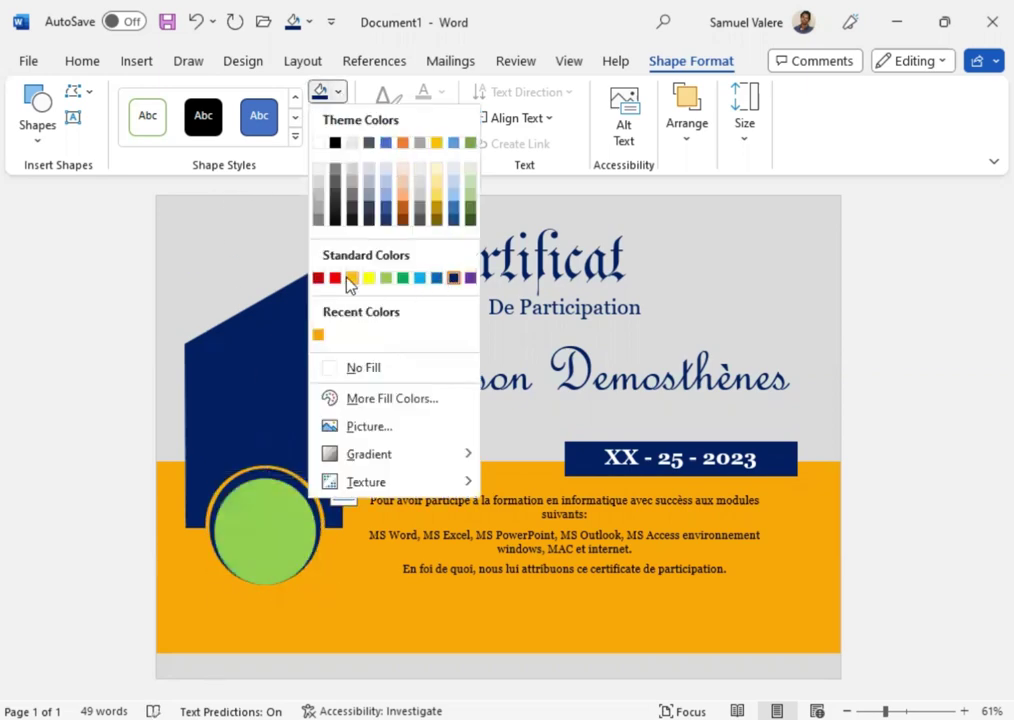
left_click(318, 336)
left_click_drag(274, 534, 267, 527)
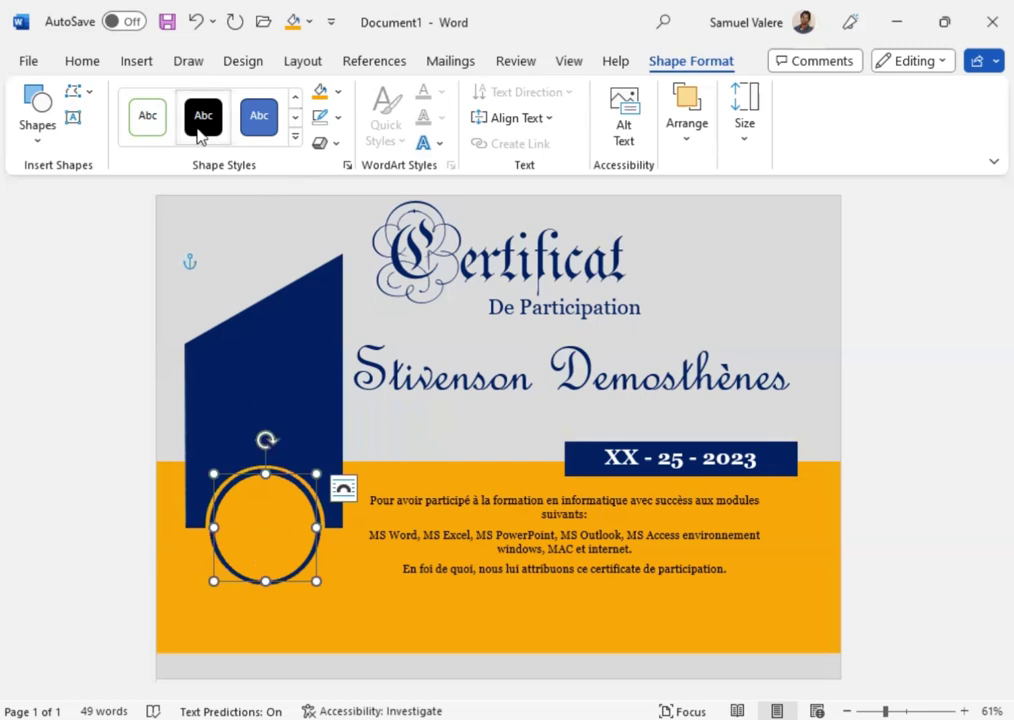
Step: Draw a small text box inside the circle, type 'Best' and enlarge it to 20 pt
left_click(73, 116)
left_click_drag(241, 519, 303, 538)
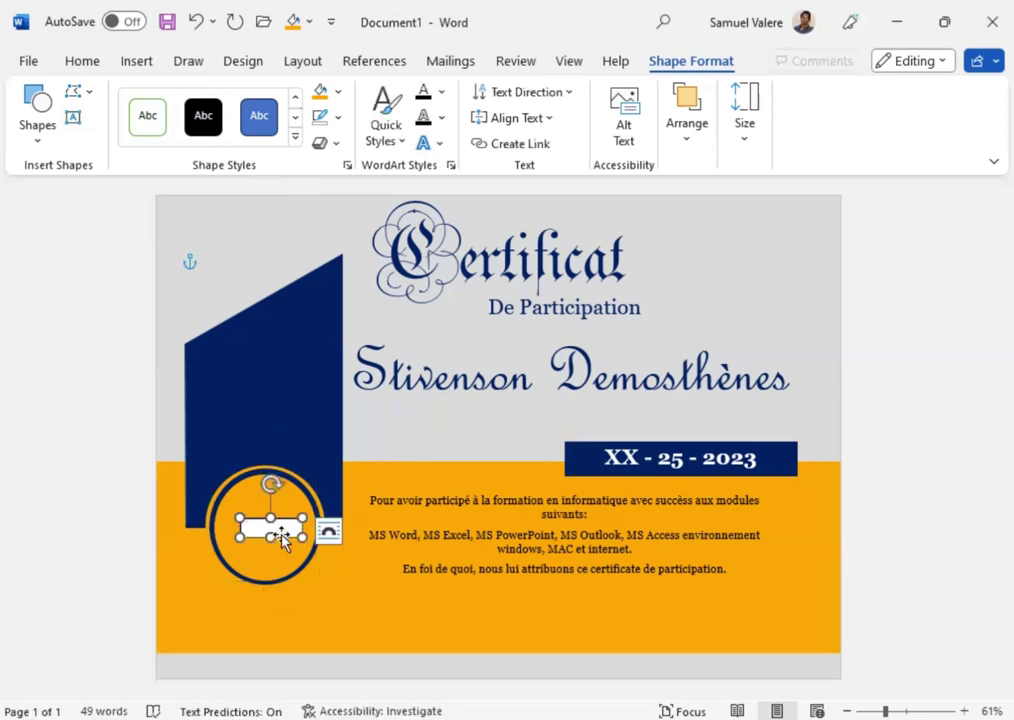
type("LB")
type("Best")
double_click(255, 527)
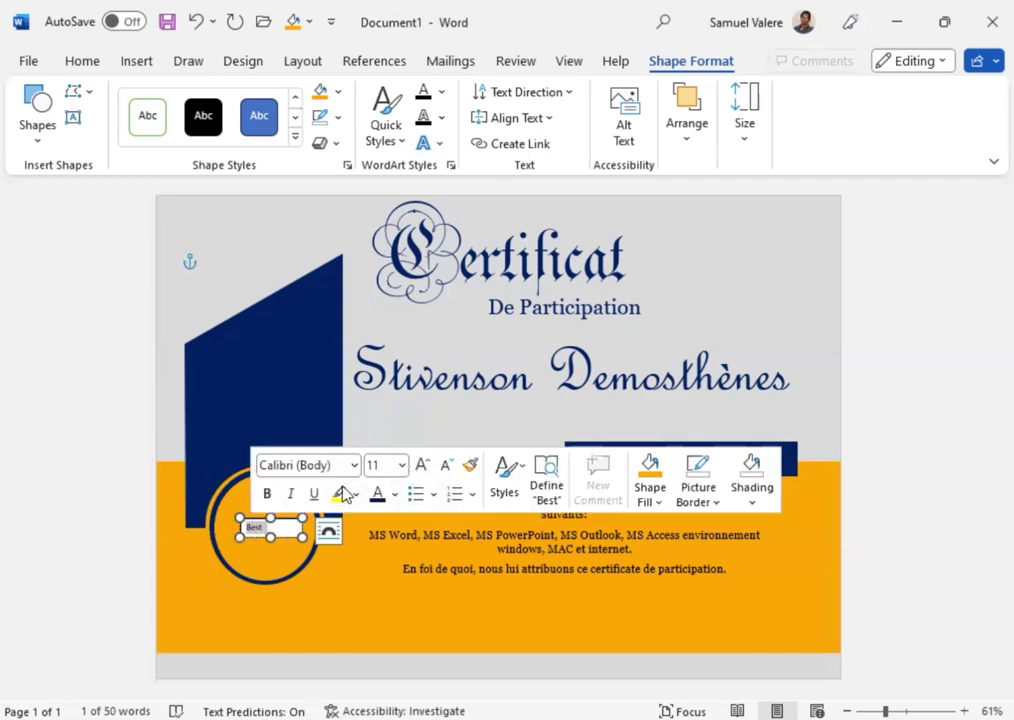
left_click(422, 465)
left_click(422, 465)
left_click(422, 465)
left_click(422, 465)
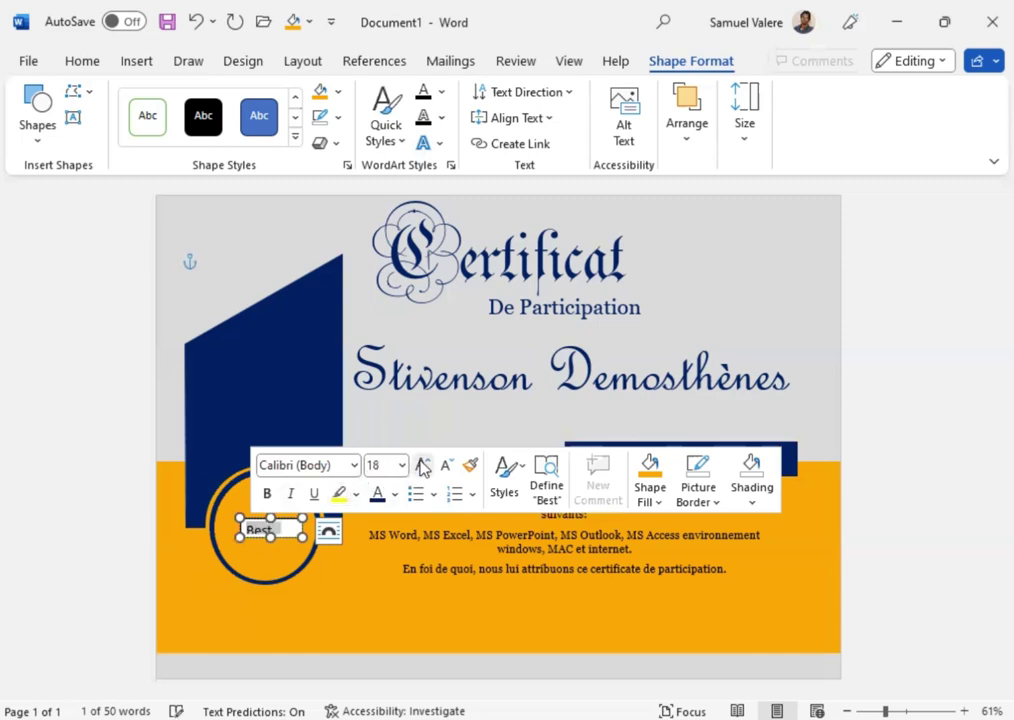
left_click(422, 465)
left_click(80, 62)
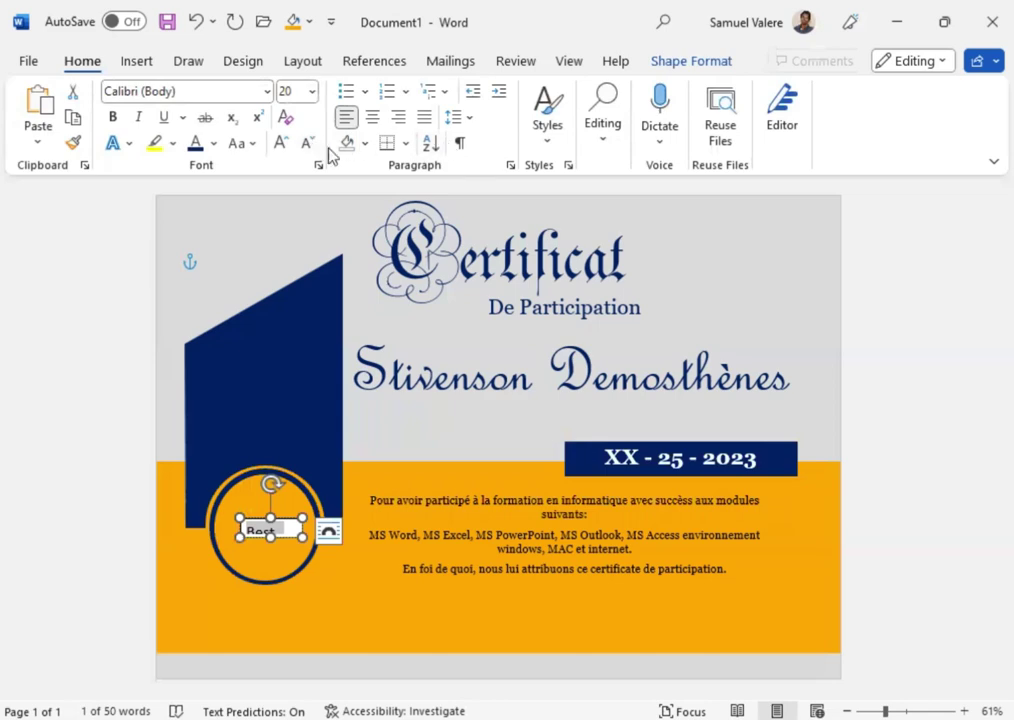
Step: Centre 'Best' and make it bold French Script MT at 28 pt
key("ctrl+e")
left_click(281, 143)
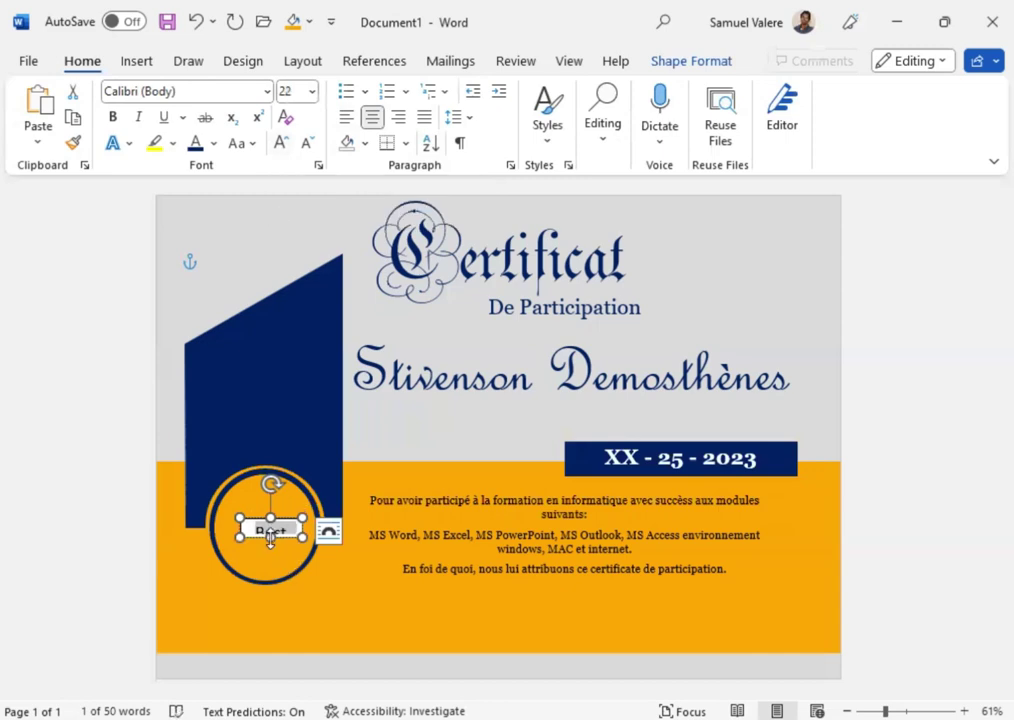
left_click(270, 535)
double_click(270, 535)
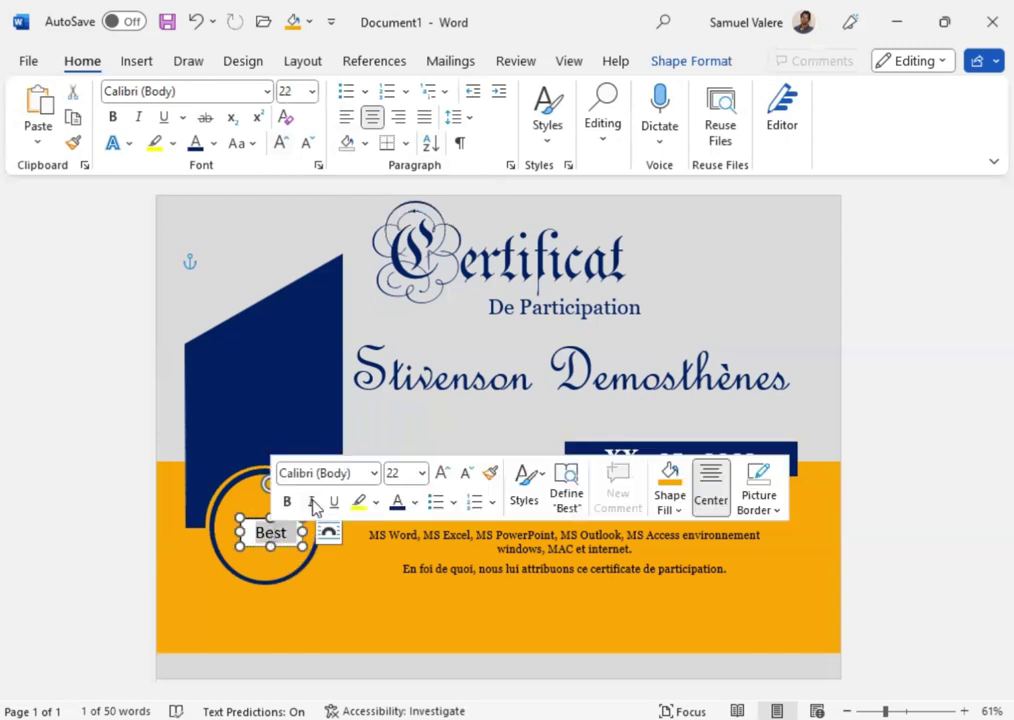
left_click(322, 473)
type("French Script MT")
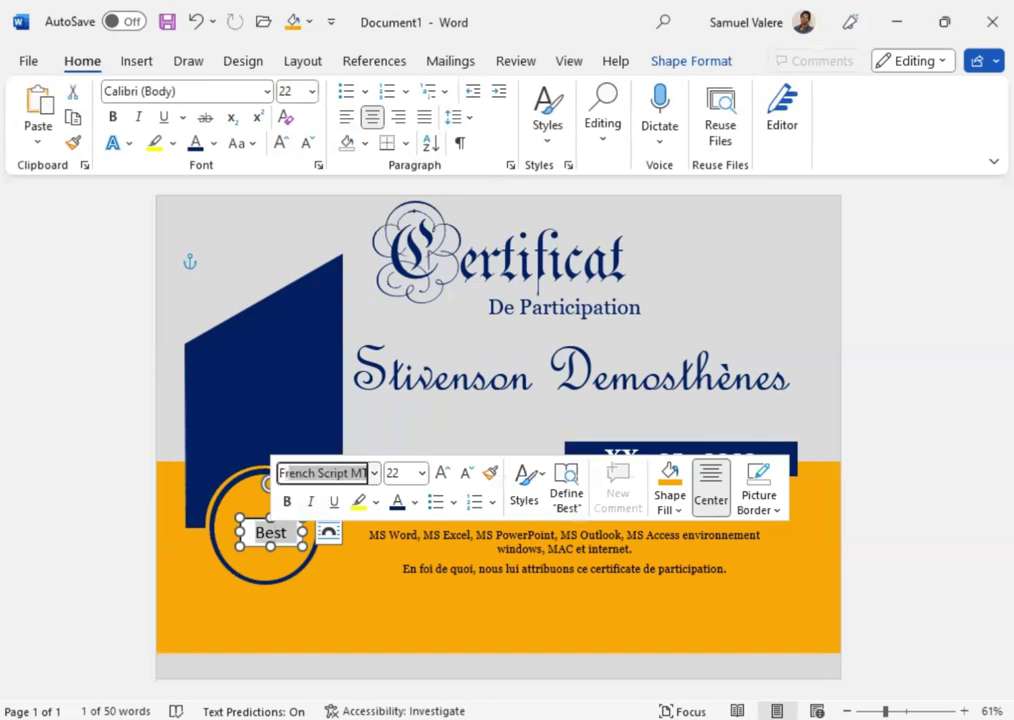
key("Return")
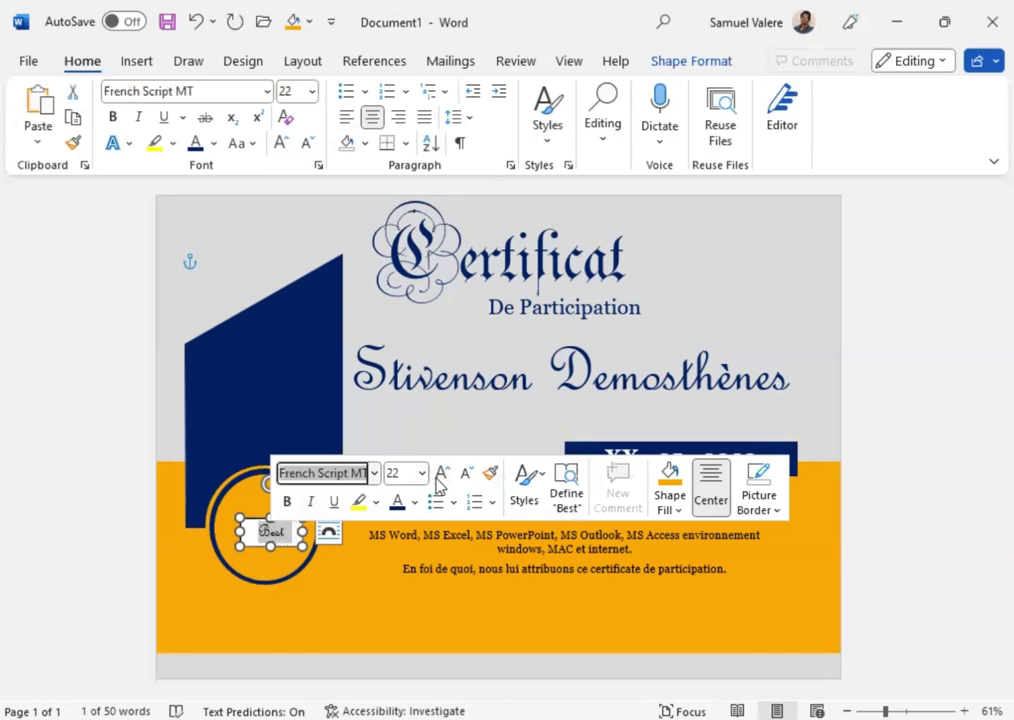
left_click(440, 474)
left_click(440, 474)
left_click(440, 474)
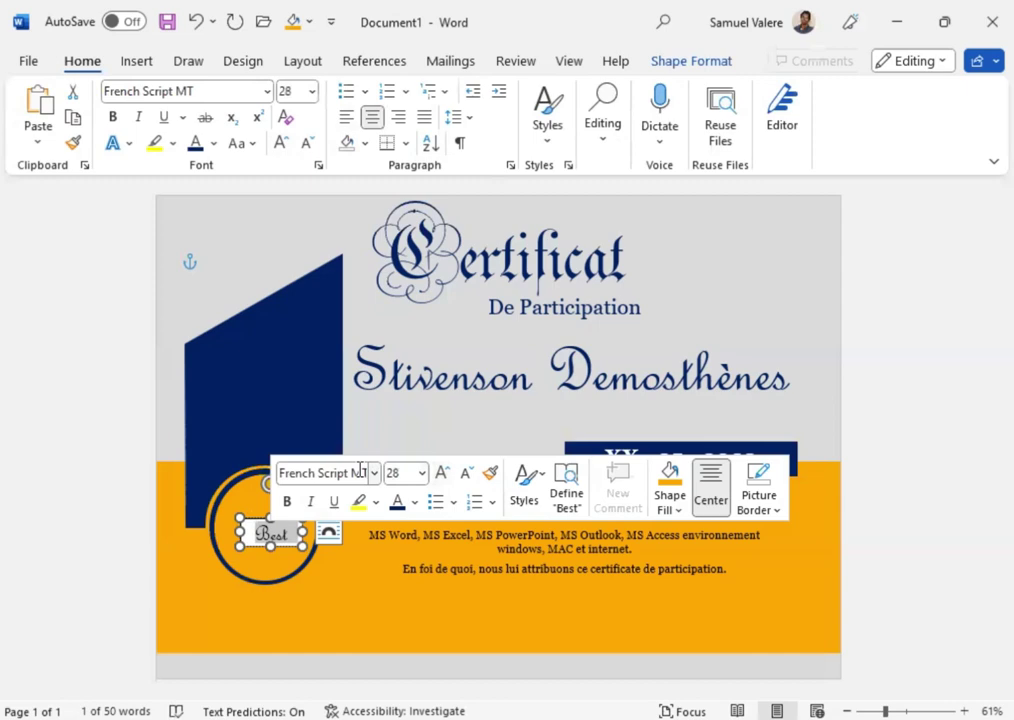
left_click(287, 503)
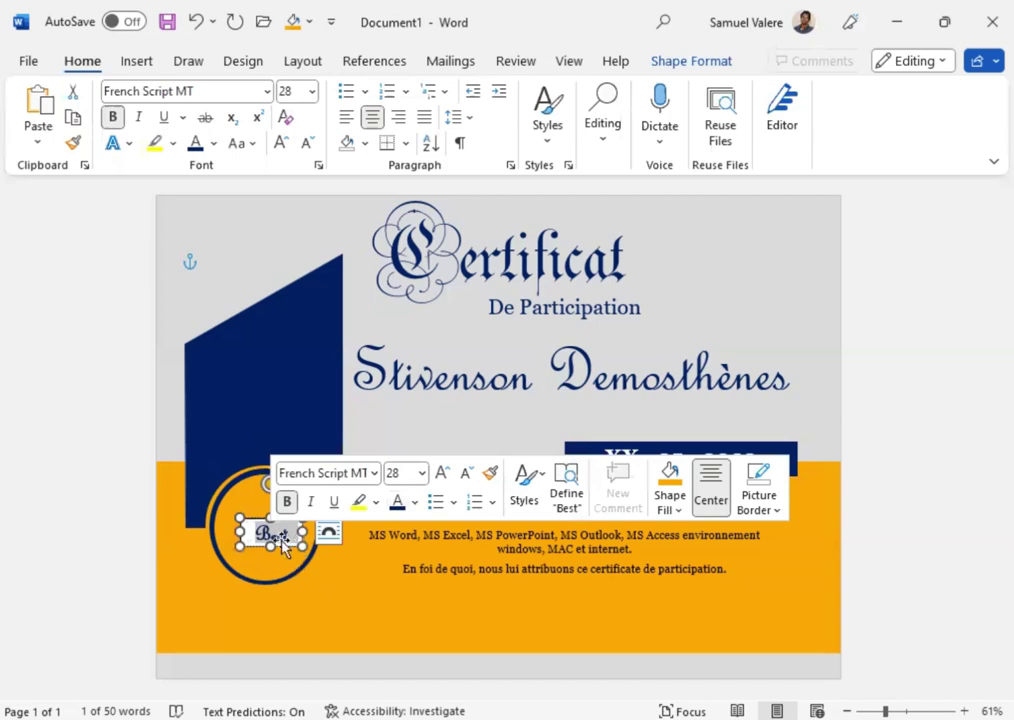
Step: Give the Best box No Fill and move it higher inside the circle
left_click(675, 64)
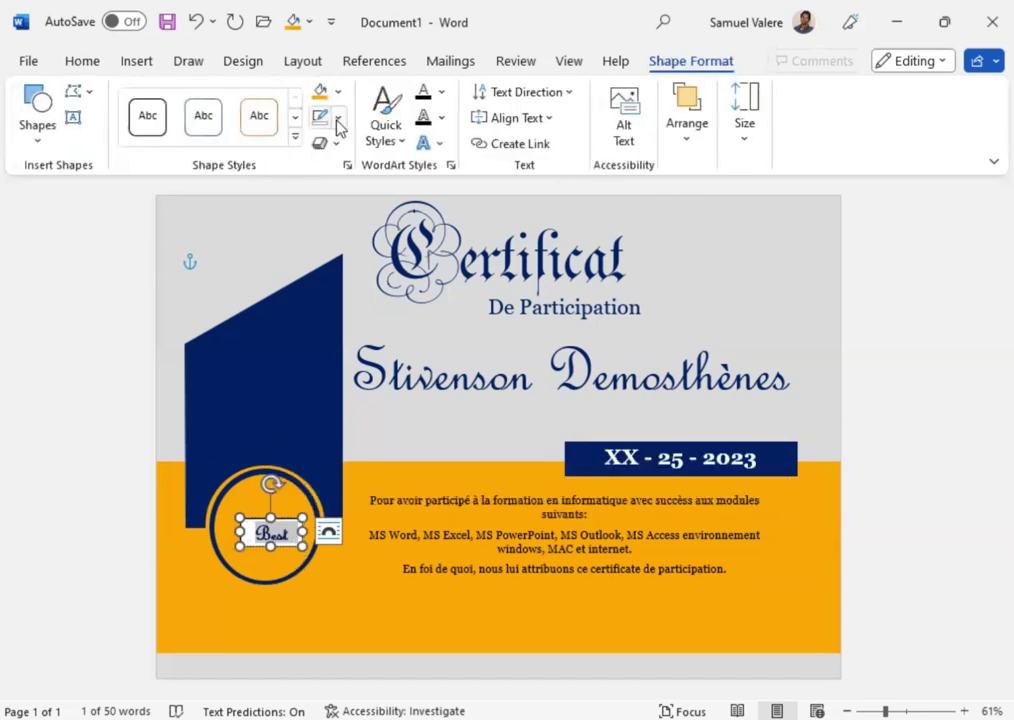
left_click(341, 99)
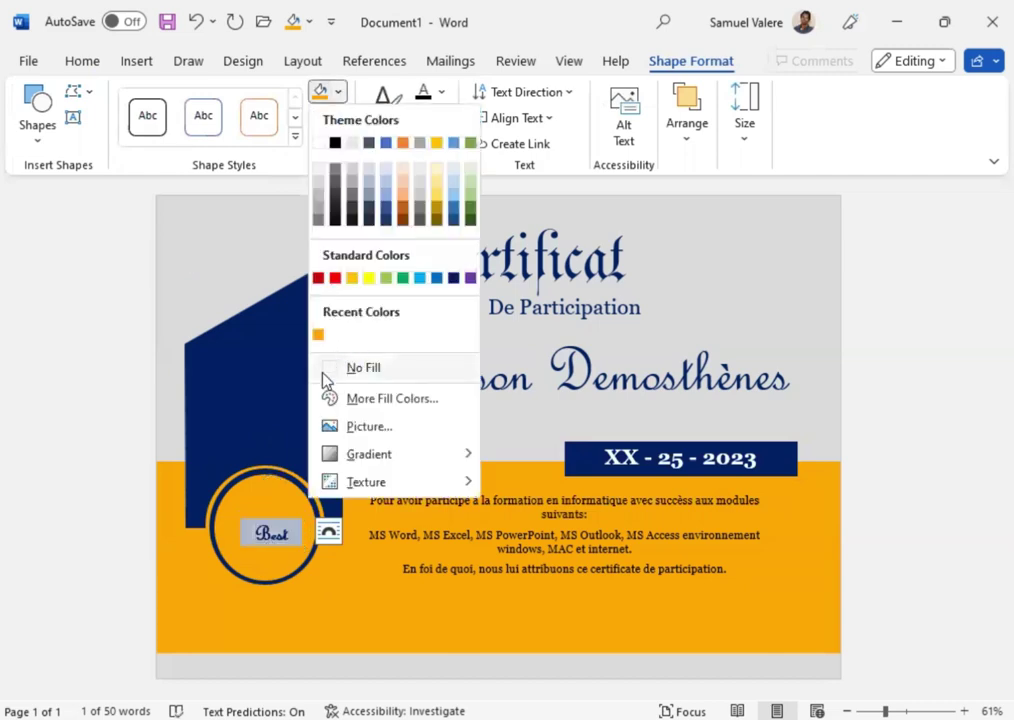
left_click(336, 368)
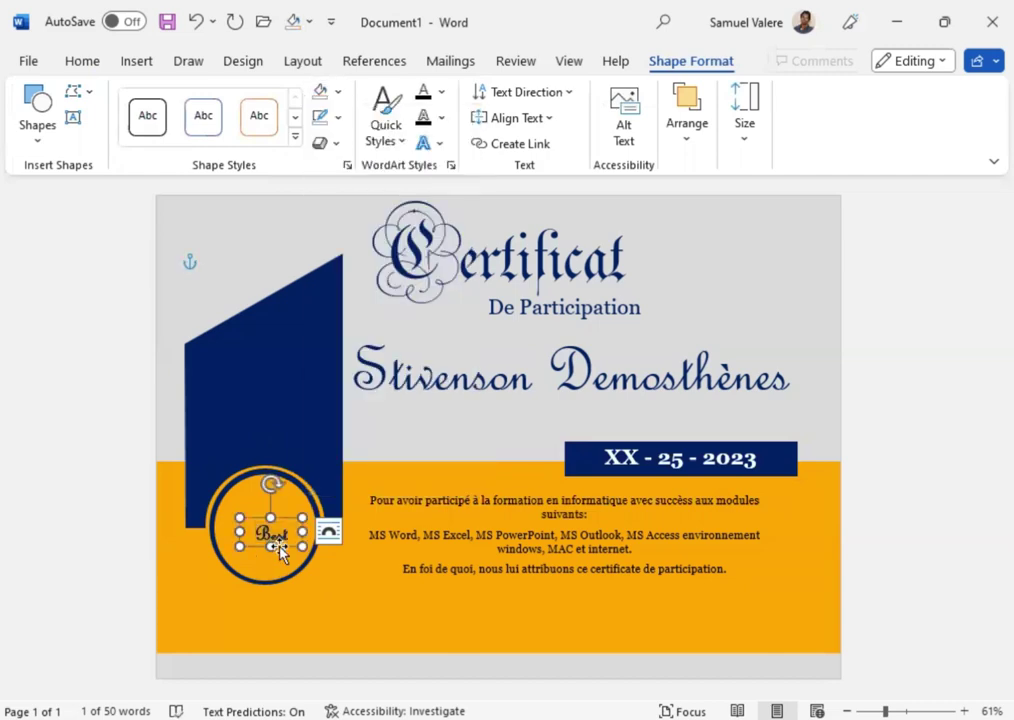
left_click_drag(268, 545, 271, 519)
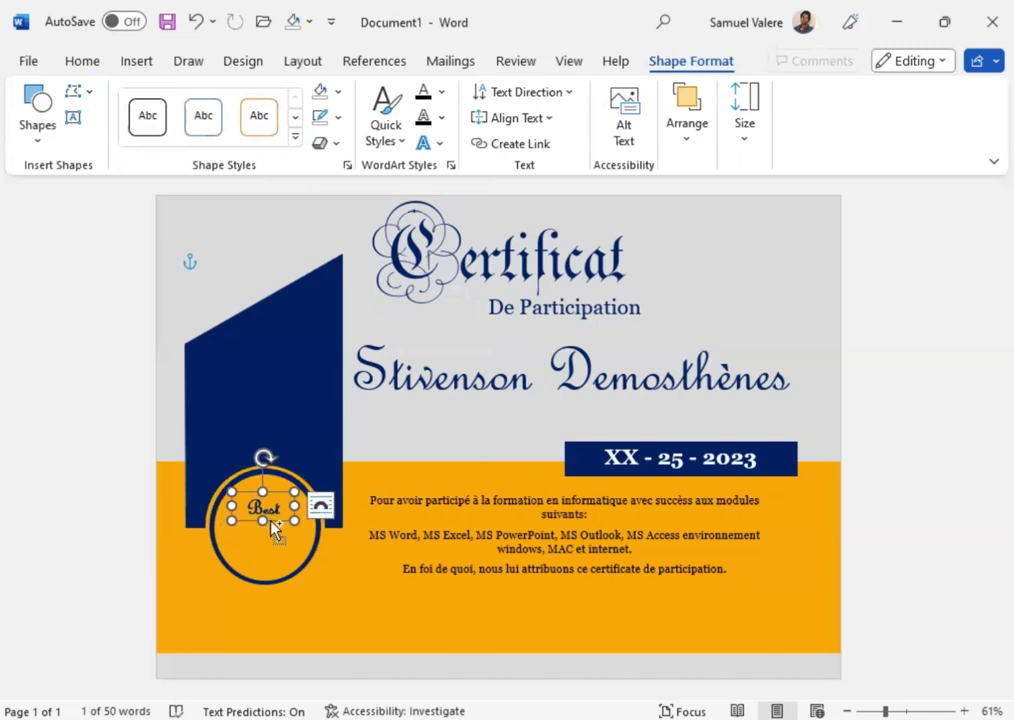
Step: Duplicate the Best box below it, change the word to 'Award' and set it in Georgia
key("ctrl+d")
left_click_drag(284, 530, 272, 537)
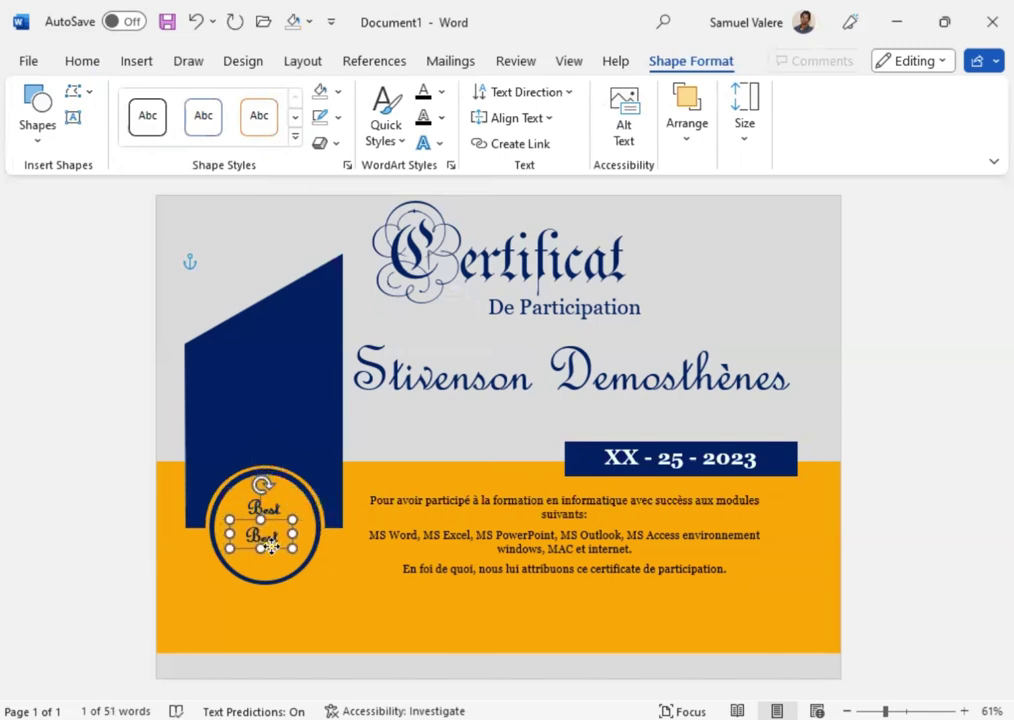
double_click(263, 538)
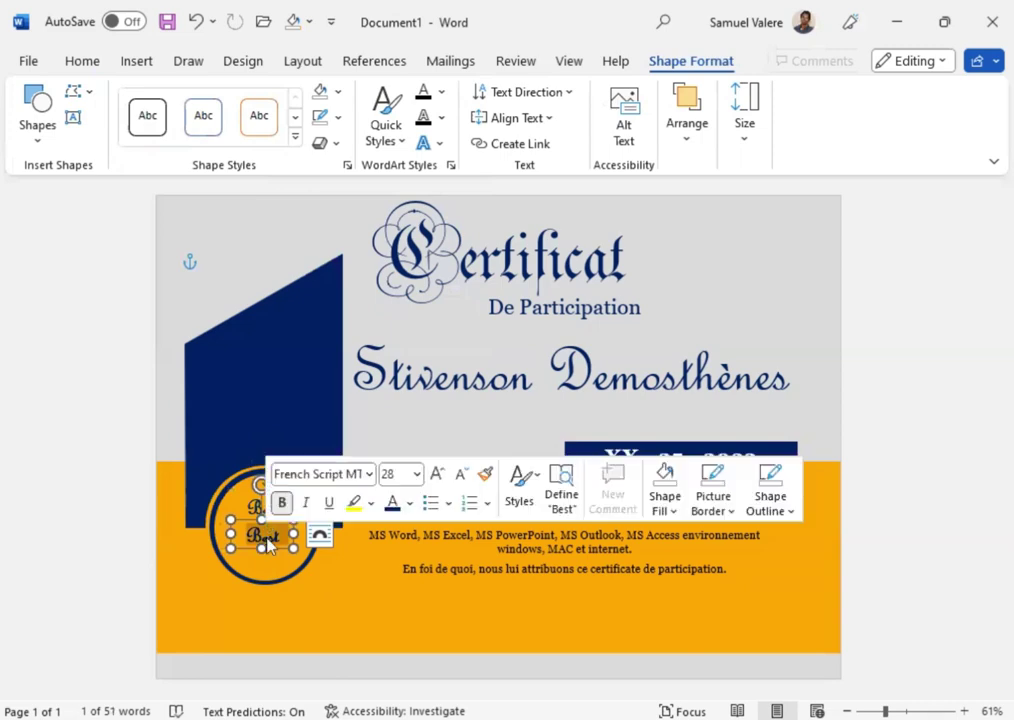
type("Award")
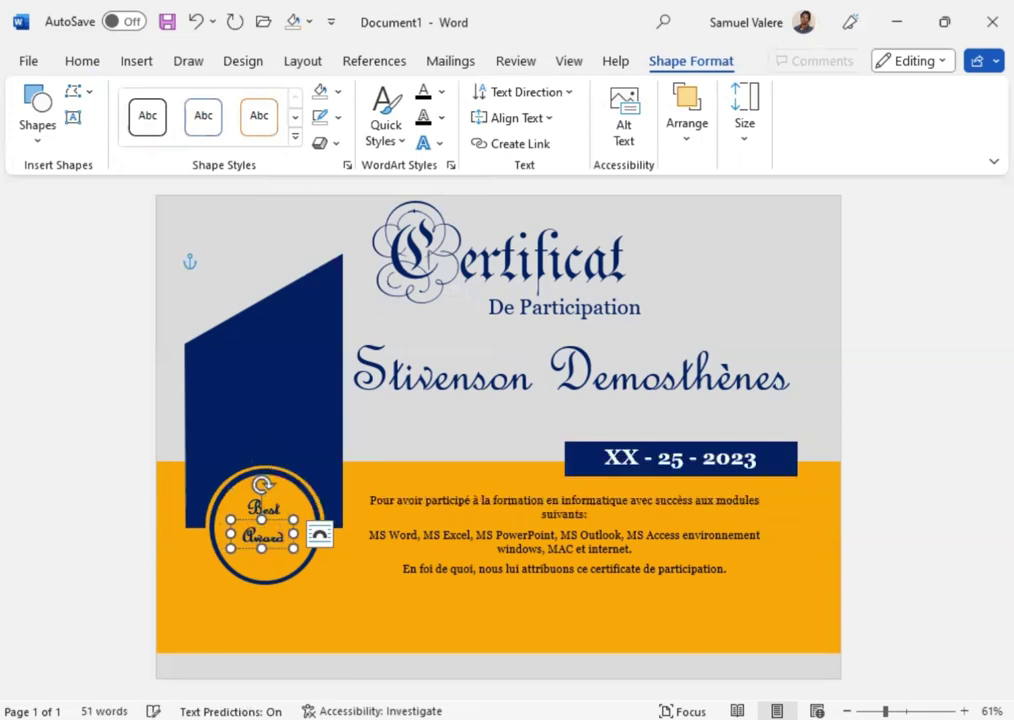
double_click(273, 537)
left_click(440, 474)
left_click(440, 474)
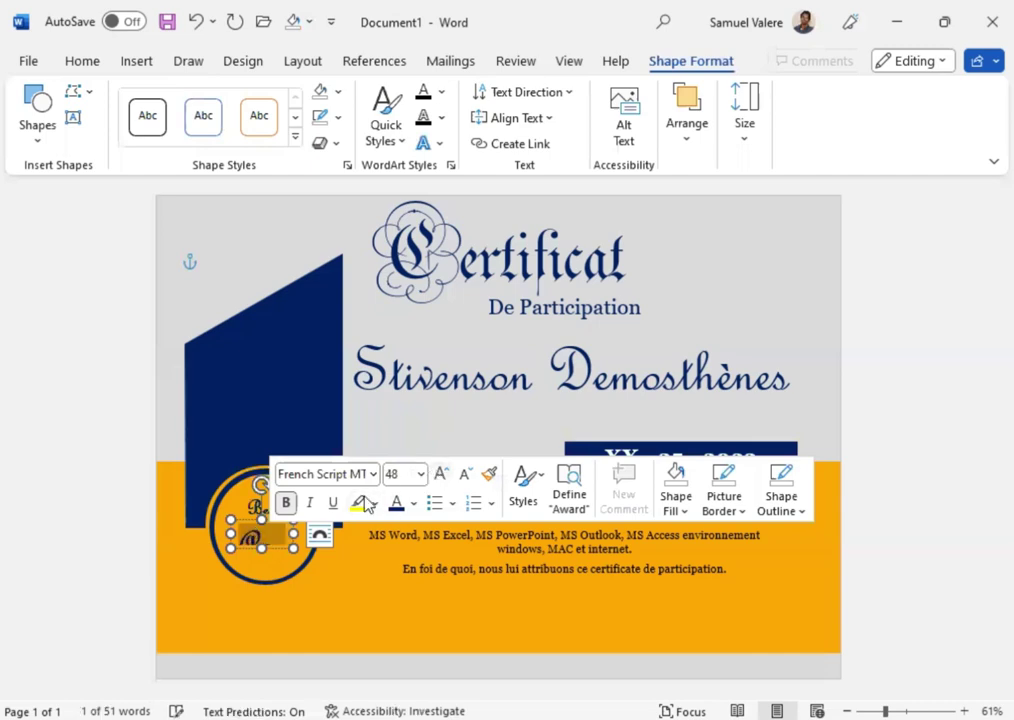
left_click(320, 474)
type("Georgia")
key("Return")
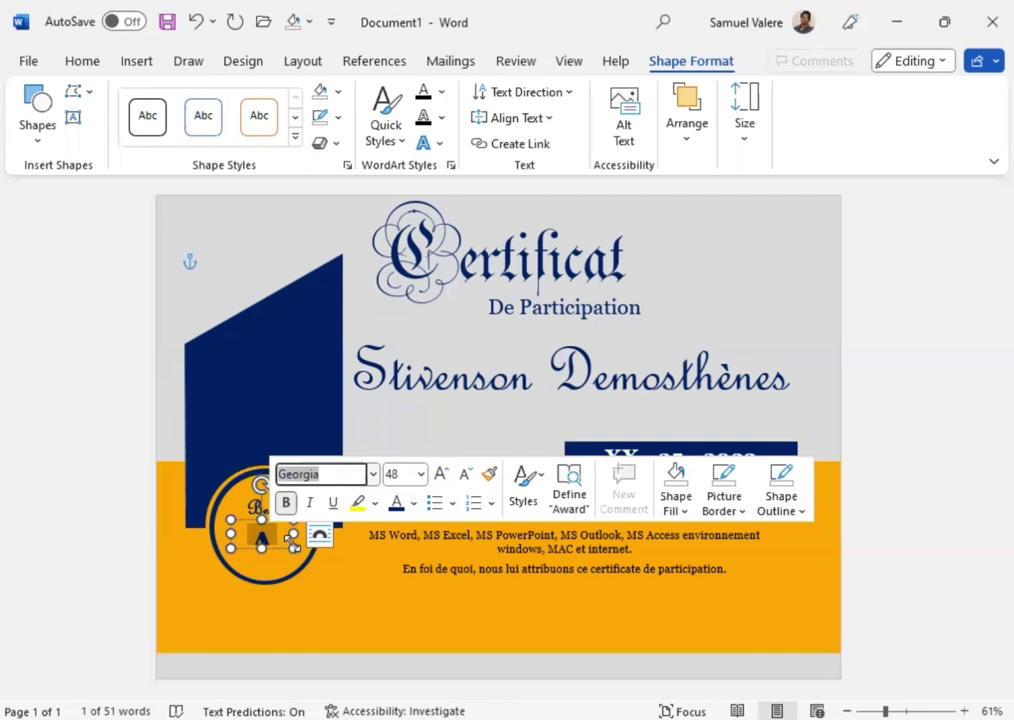
Step: Make the word uppercase AWARD at 26 pt and resize its box to fit one line
left_click_drag(293, 547, 401, 573)
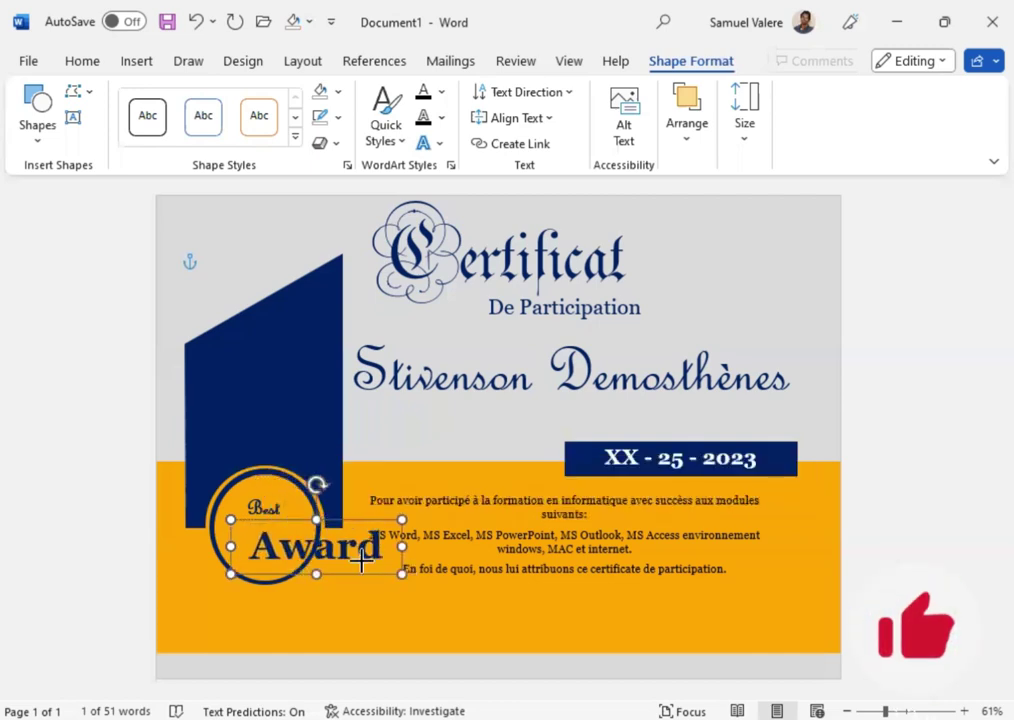
double_click(362, 552)
left_click(528, 487)
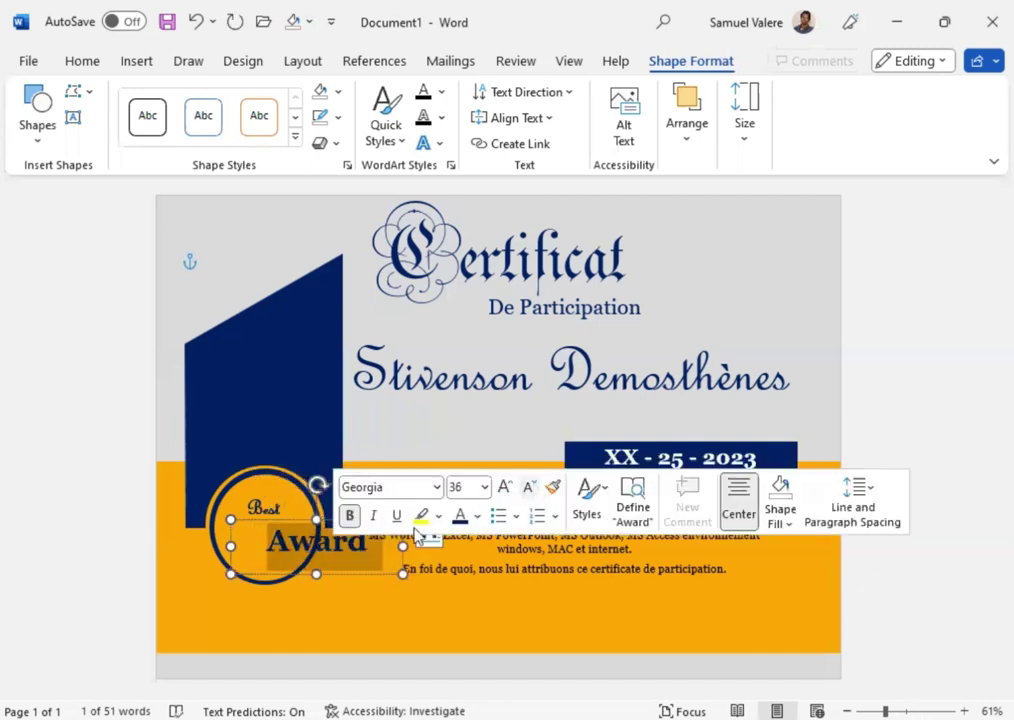
left_click_drag(402, 546, 347, 546)
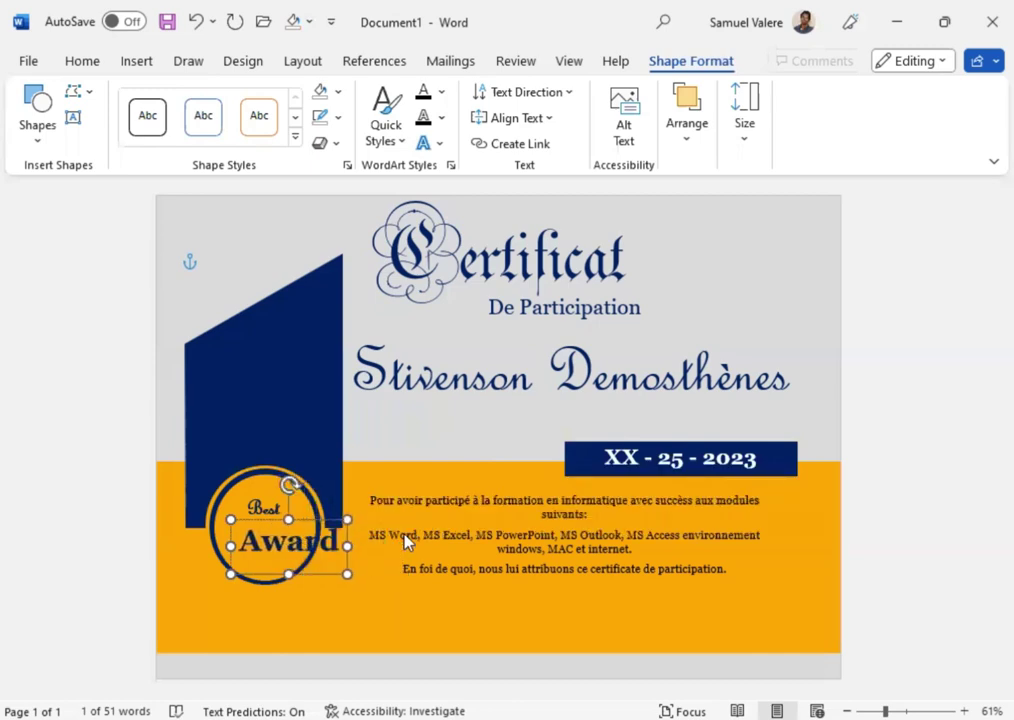
double_click(290, 540)
left_click(481, 477)
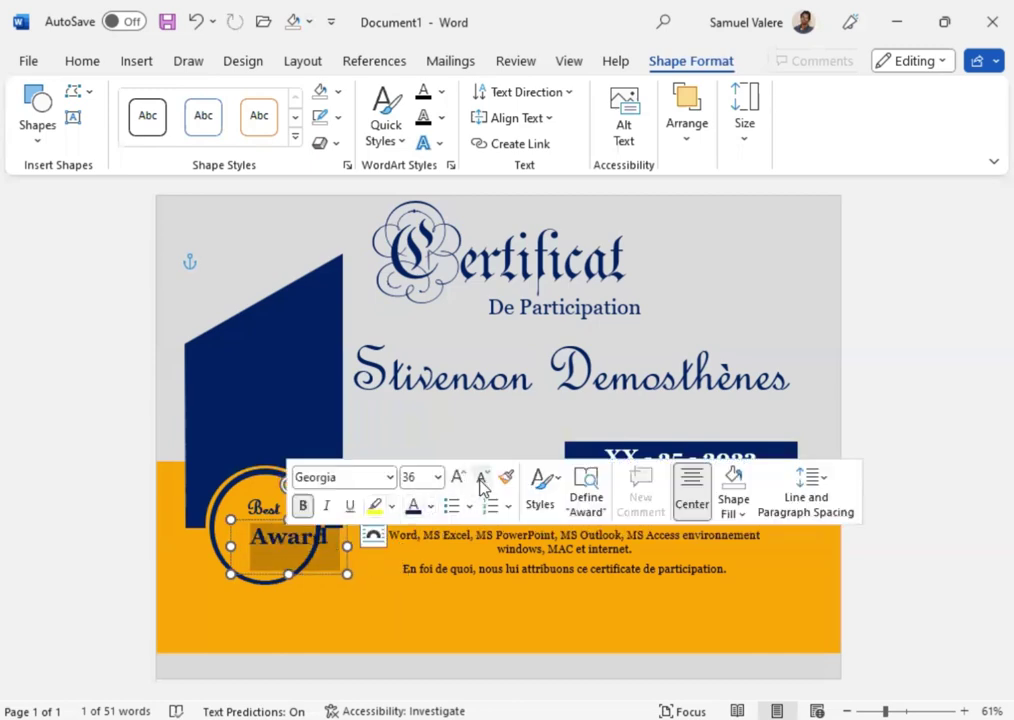
left_click_drag(347, 546, 328, 546)
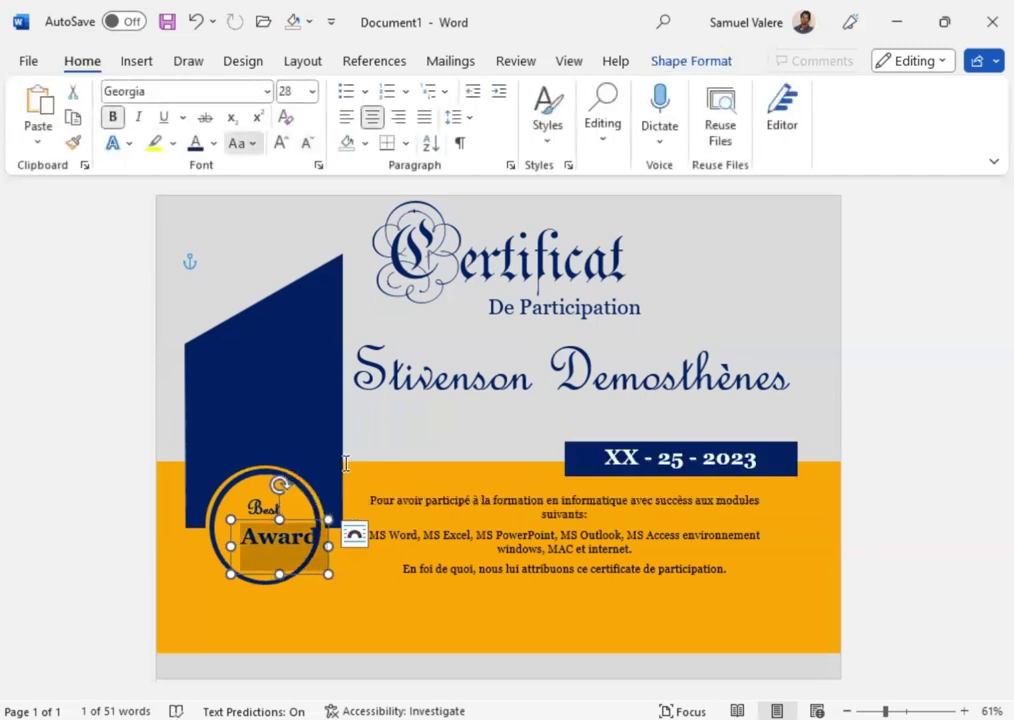
left_click(241, 143)
left_click(290, 228)
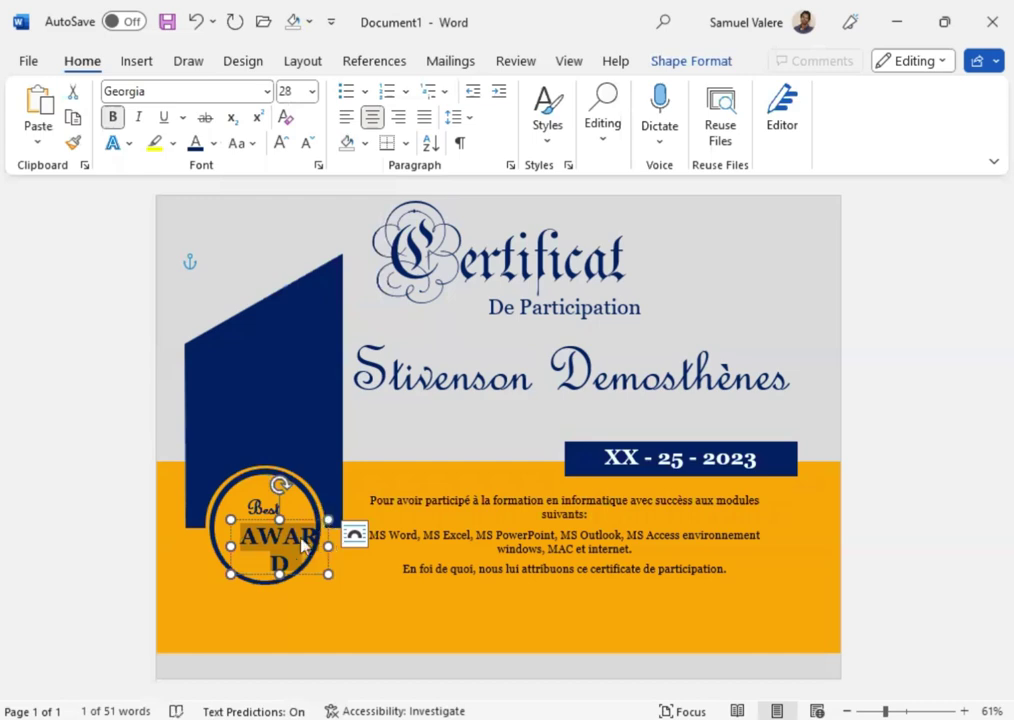
left_click(307, 143)
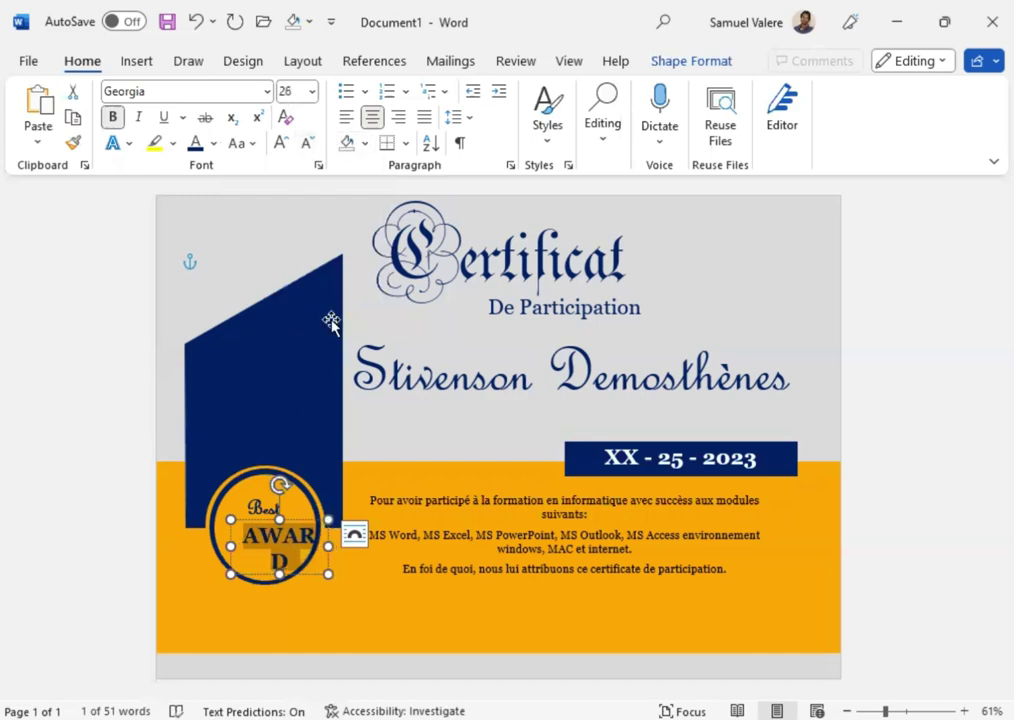
mouse_move(329, 546)
left_mouse_down()
mouse_move(343, 546)
mouse_move(288, 573)
left_mouse_up()
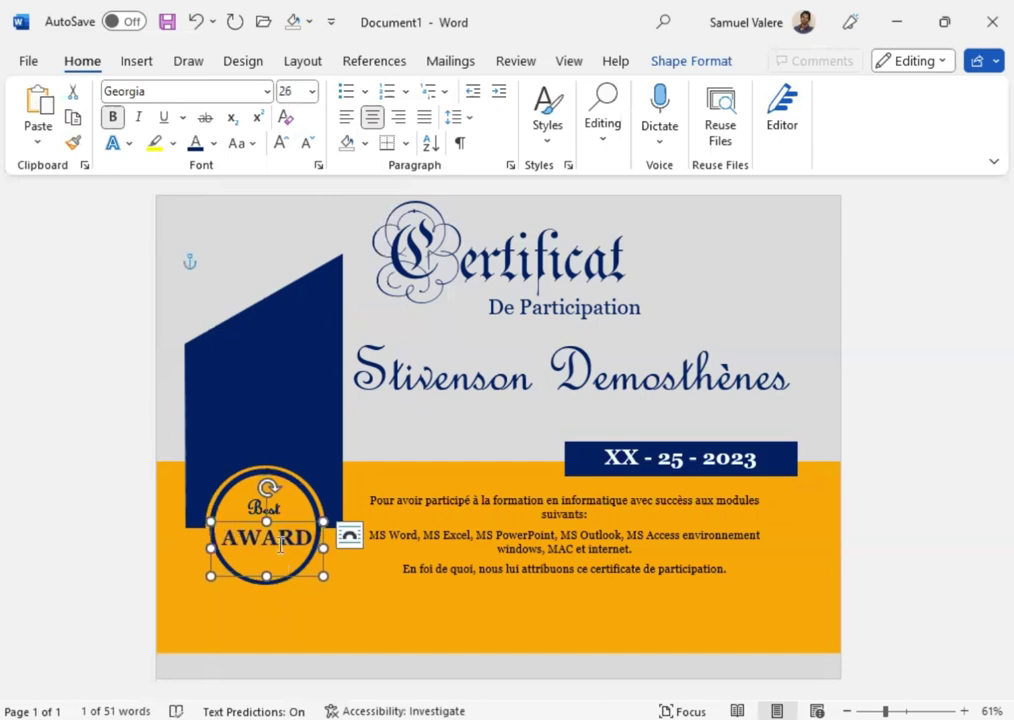
Step: Retype 'Best' in the upper emblem box and turn off its bold formatting
left_click(274, 507)
double_click(278, 512)
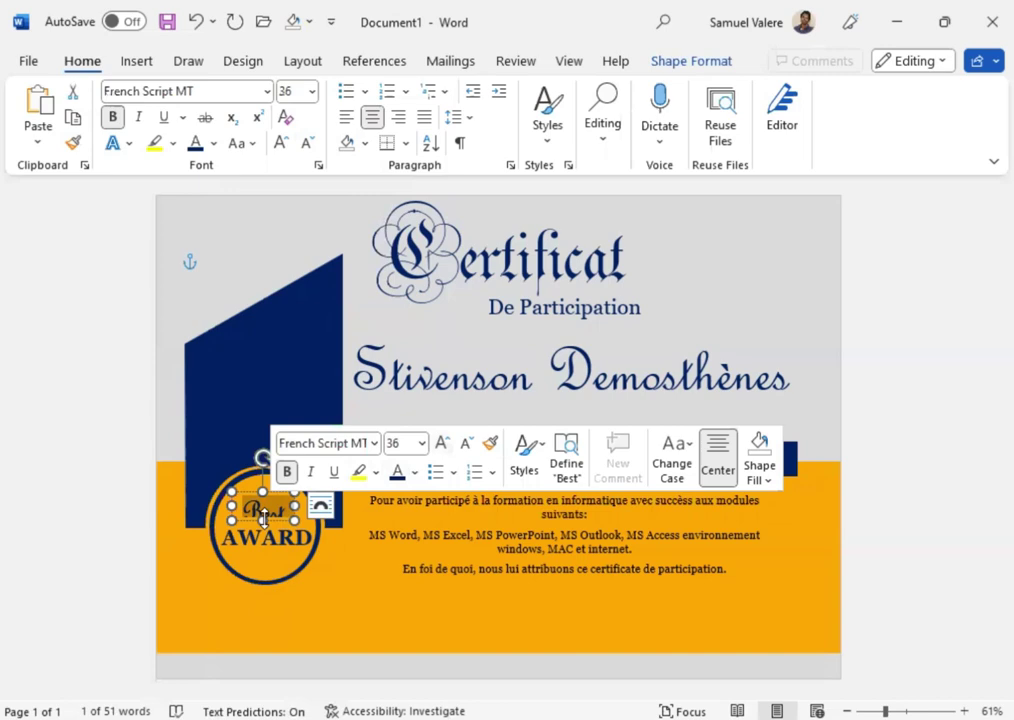
type("Best")
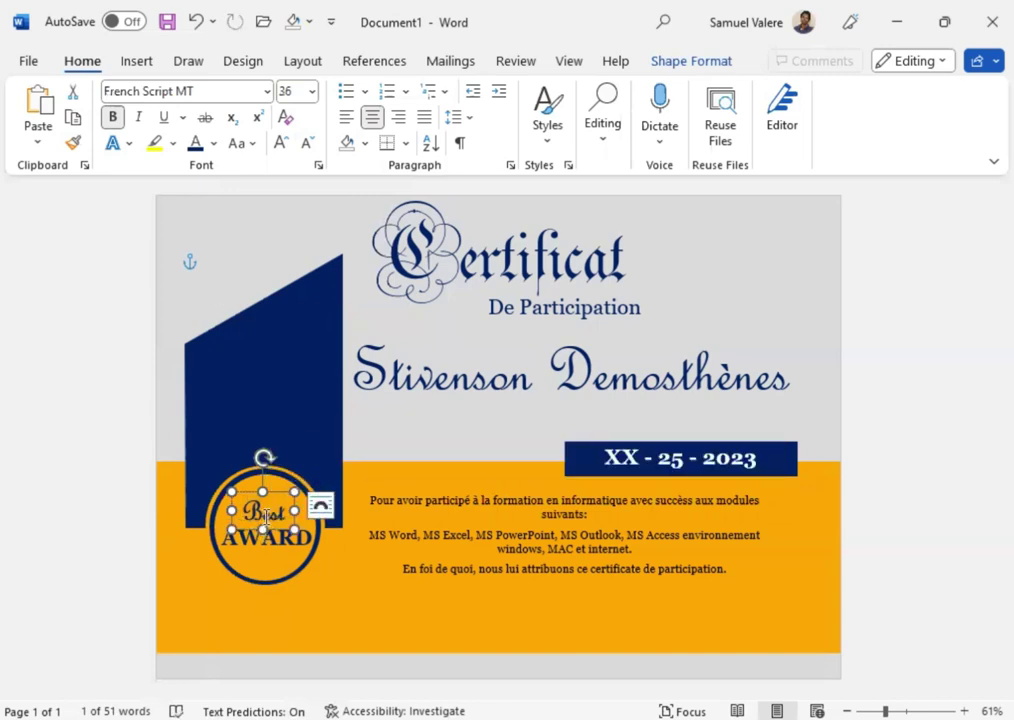
double_click(266, 515)
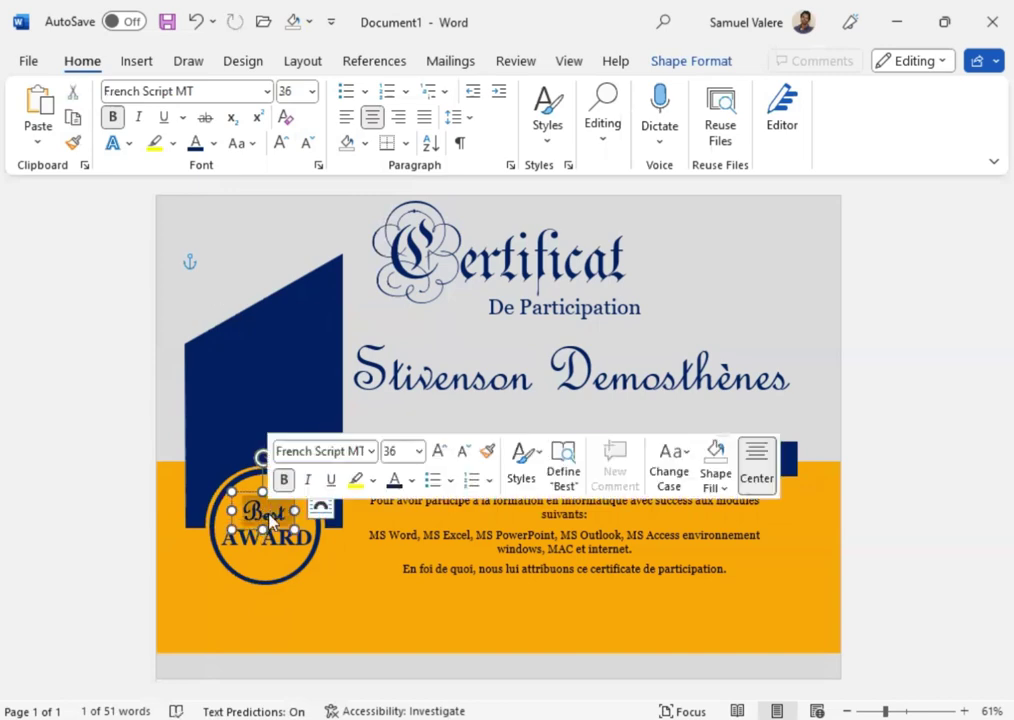
left_click(112, 118)
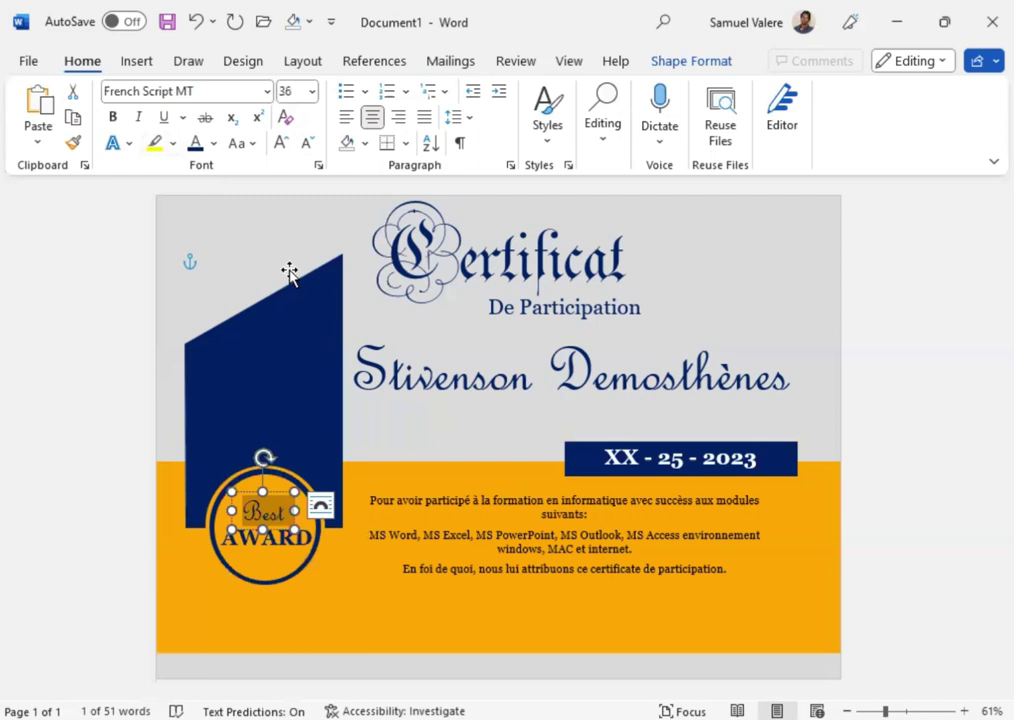
key("Right")
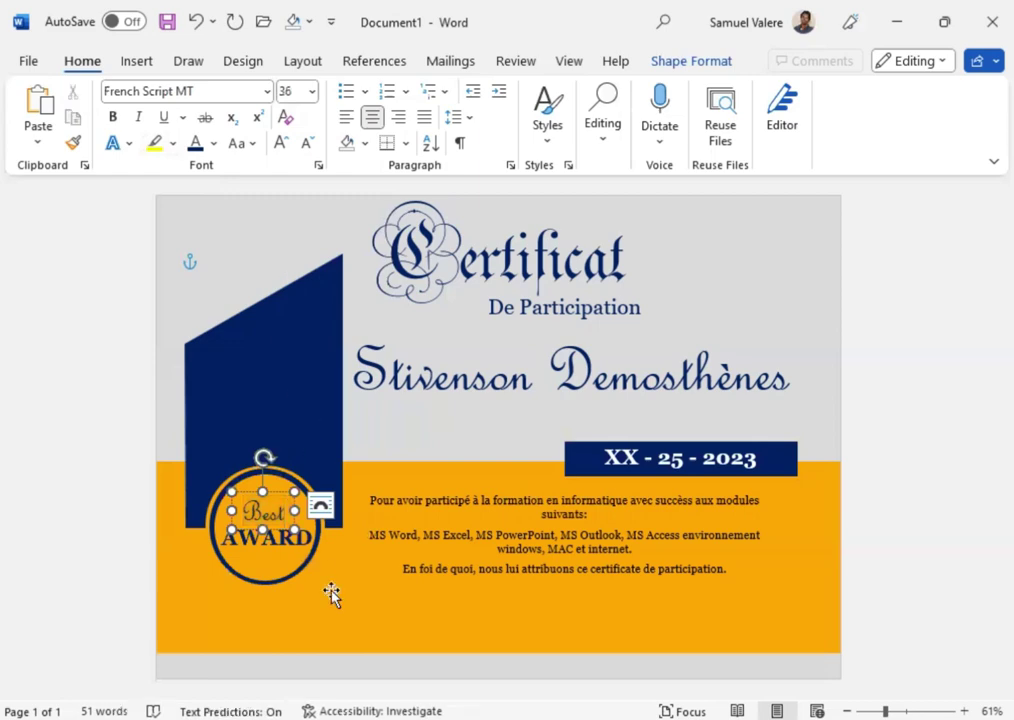
left_click(331, 594)
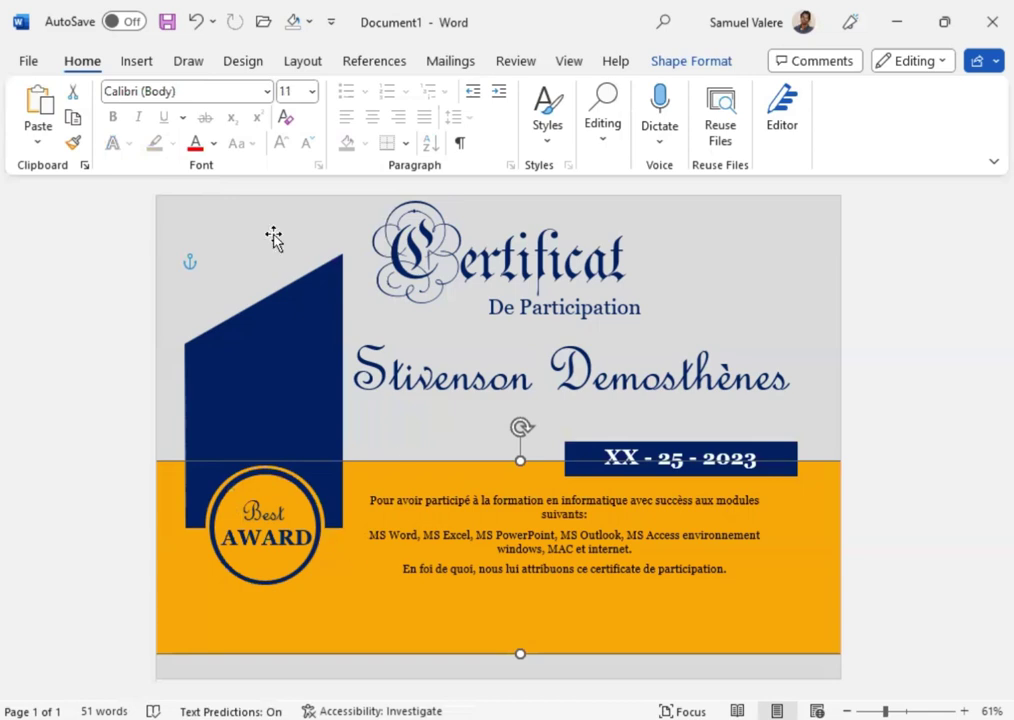
Step: Draw a text box below the body text, type 'Signature' and set it to 12 pt
left_click(128, 64)
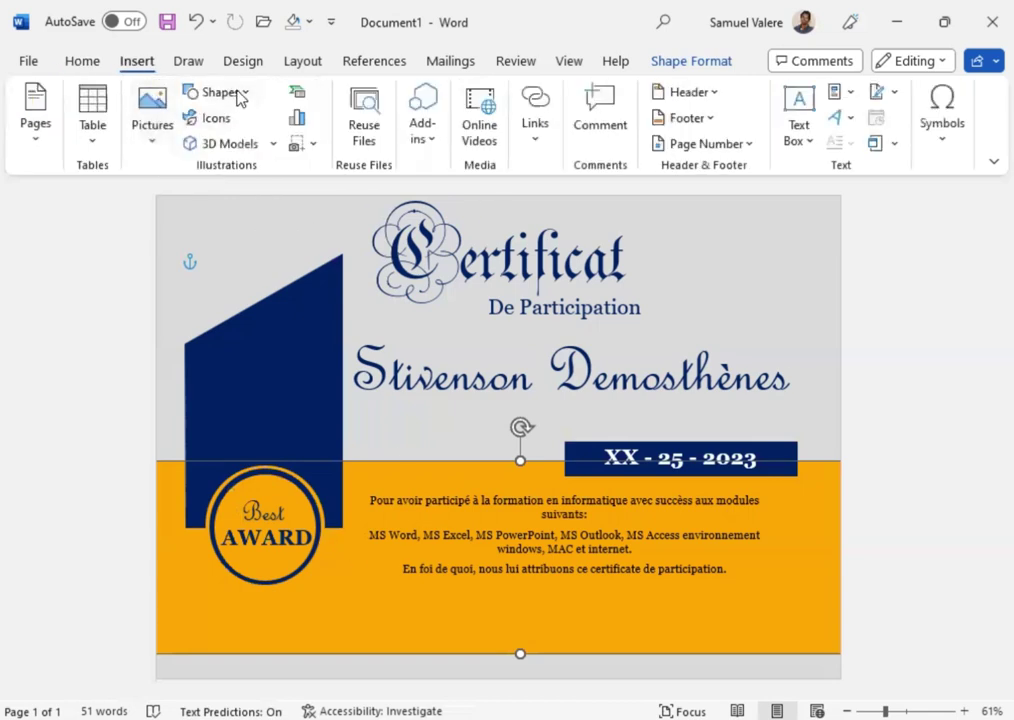
left_click(236, 94)
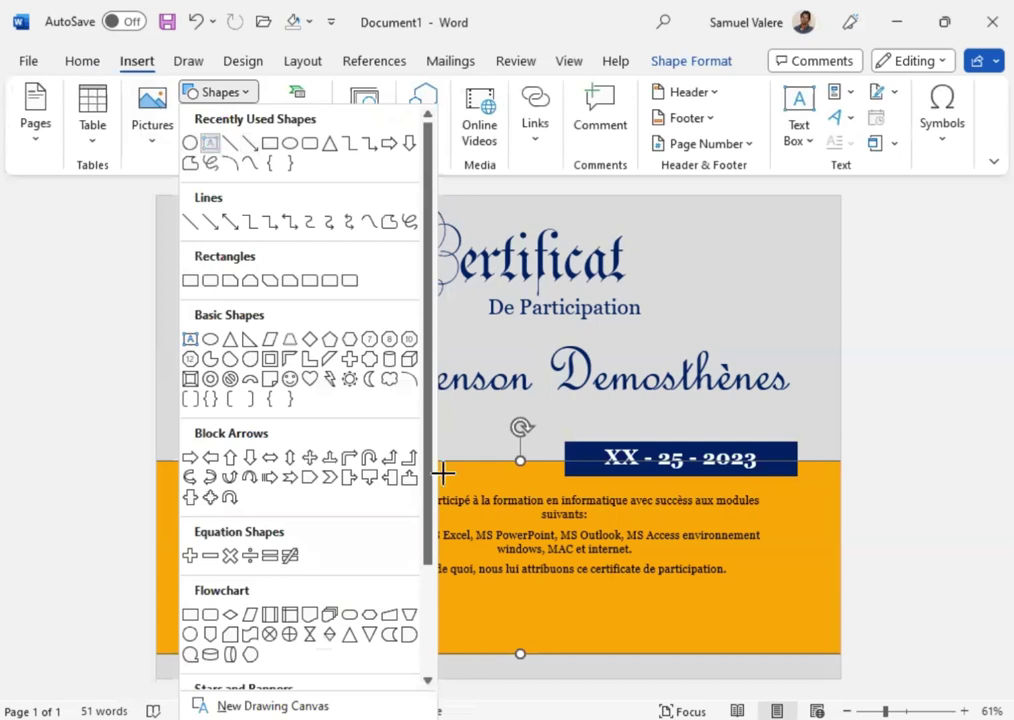
mouse_move(405, 598)
left_mouse_down()
mouse_move(493, 599)
mouse_move(497, 611)
left_mouse_up()
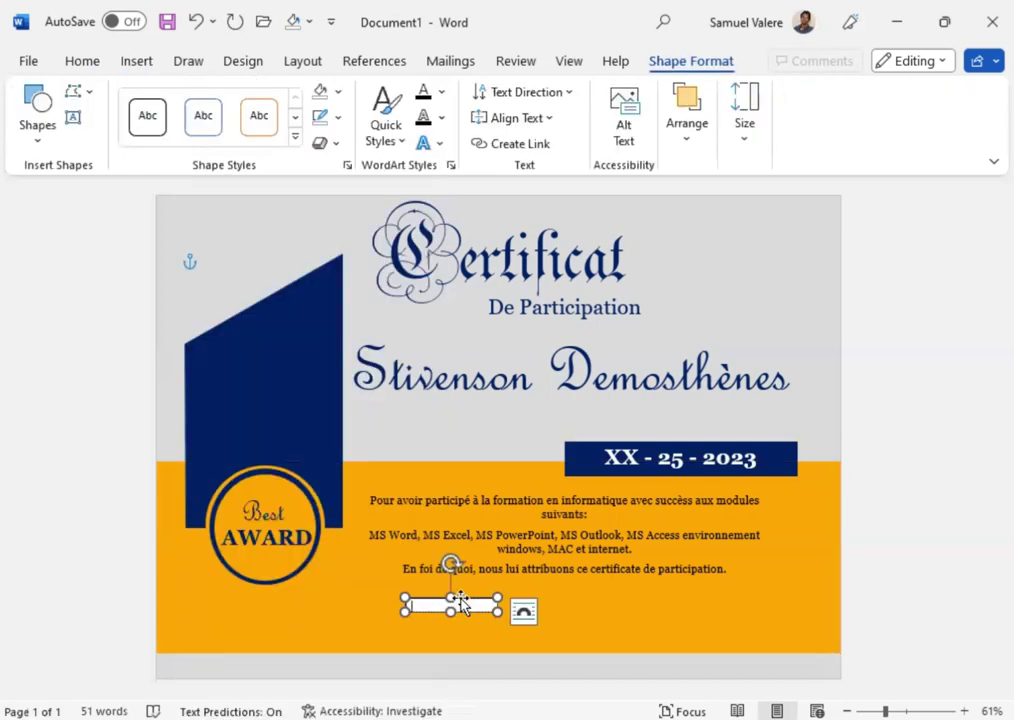
type("Signature")
double_click(430, 607)
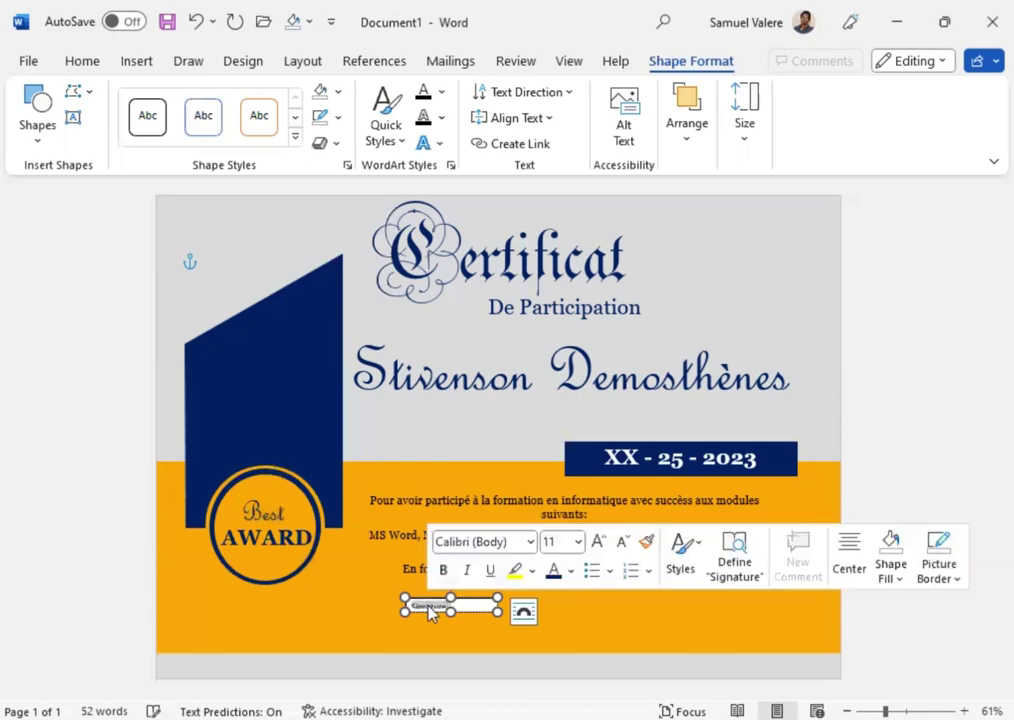
left_click(598, 542)
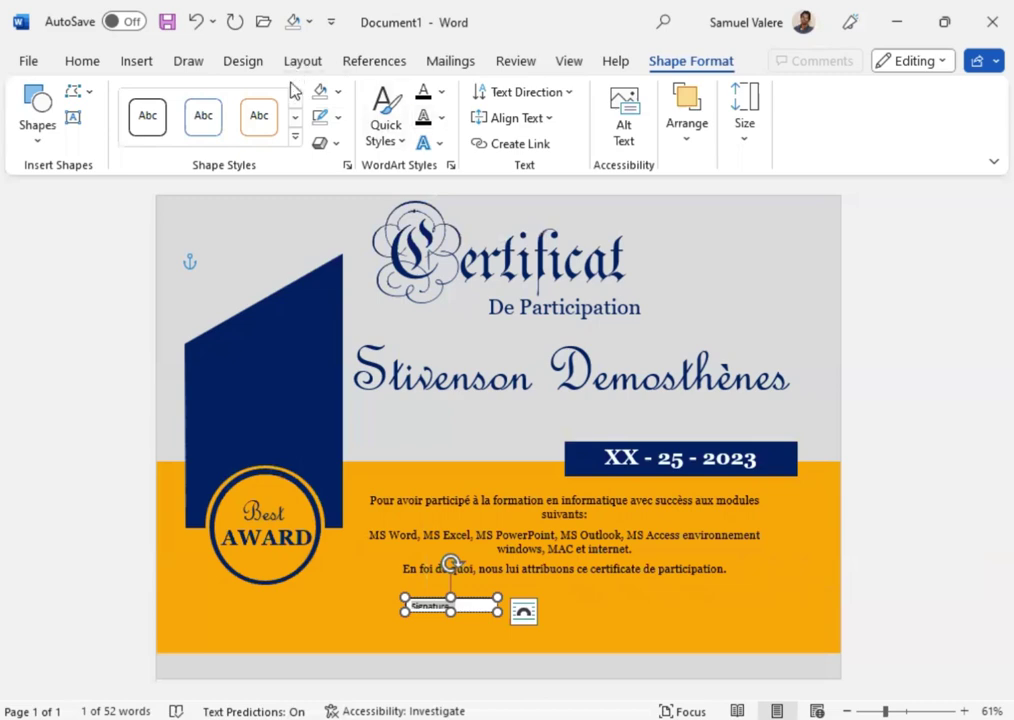
Step: Centre the label, set it in Georgia uppercase and move it slightly left and down
left_click(82, 61)
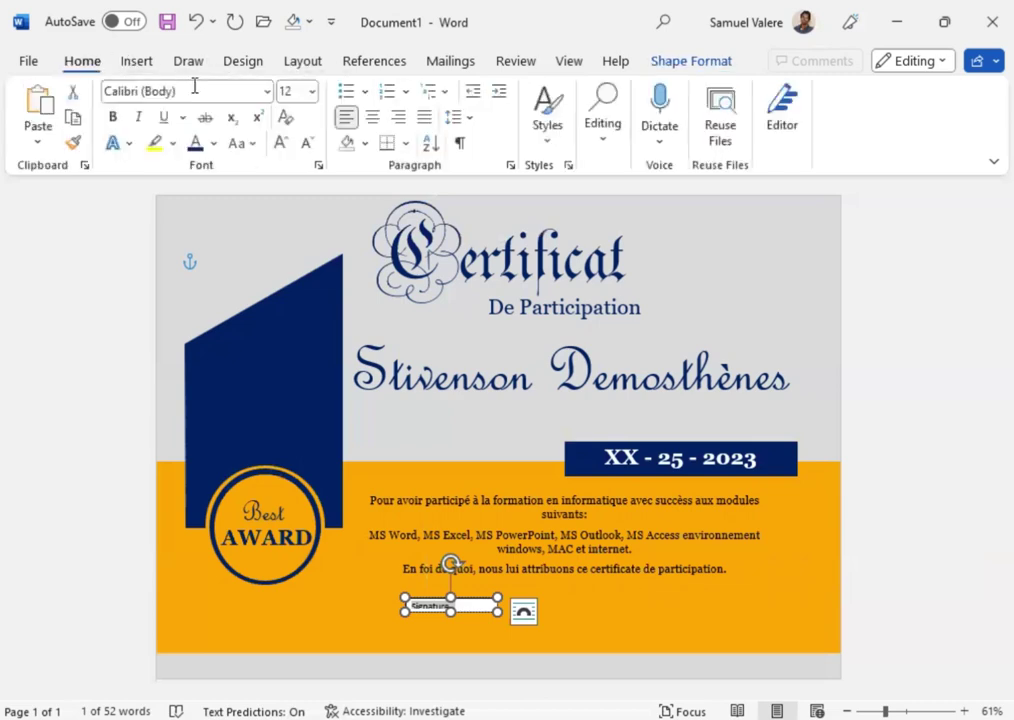
left_click(371, 117)
left_click(197, 89)
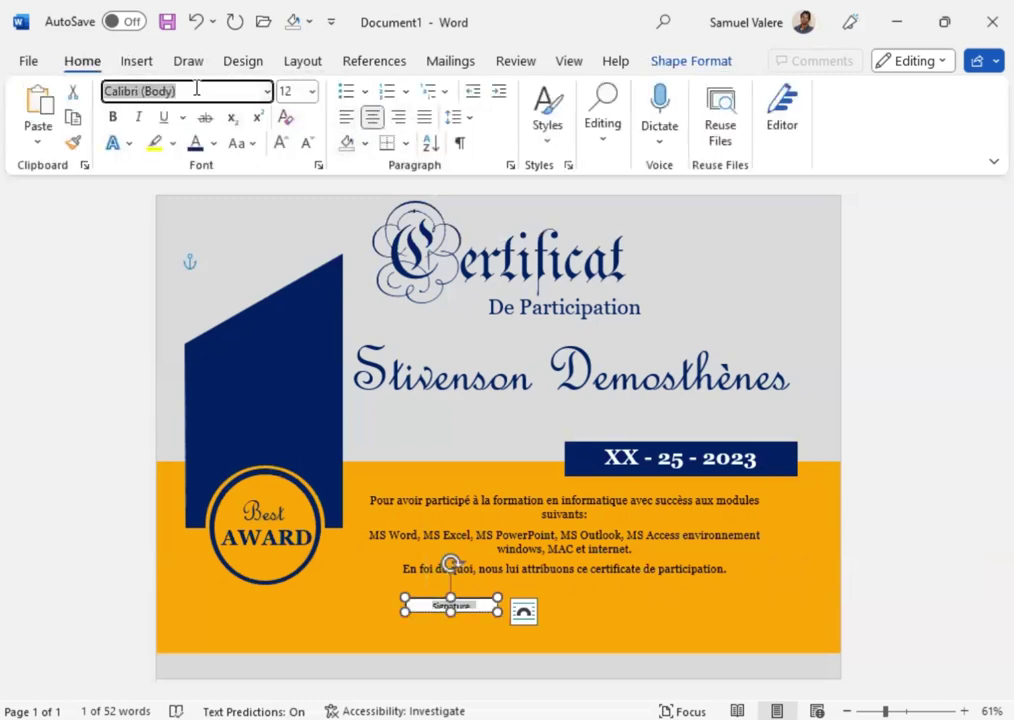
type("Georgia")
key("Return")
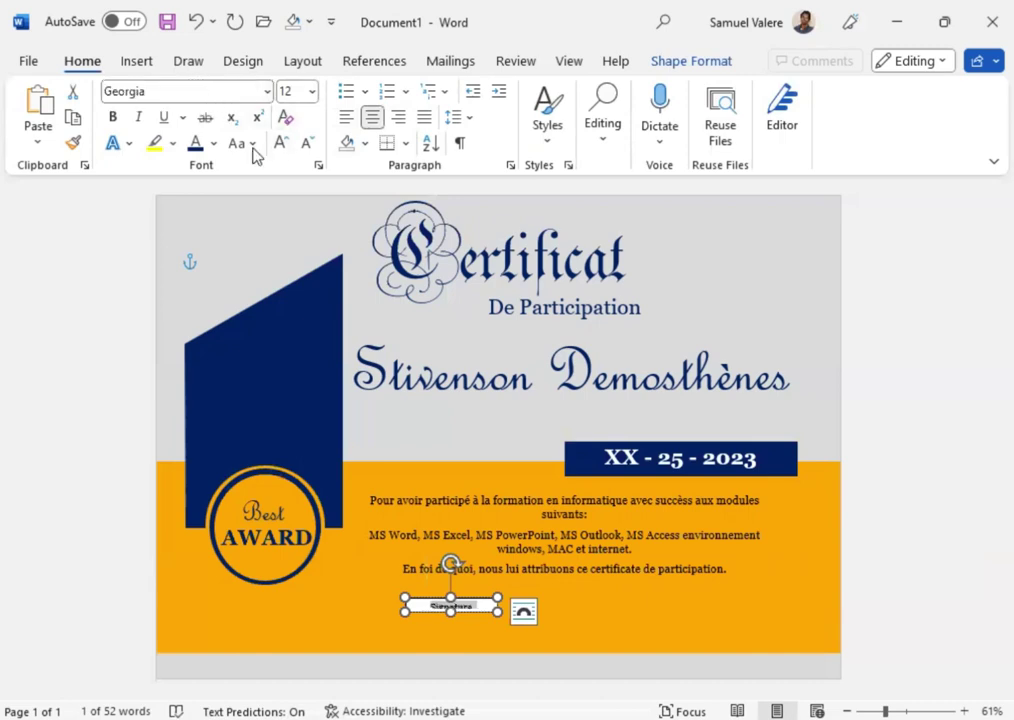
left_click(245, 144)
left_click(294, 226)
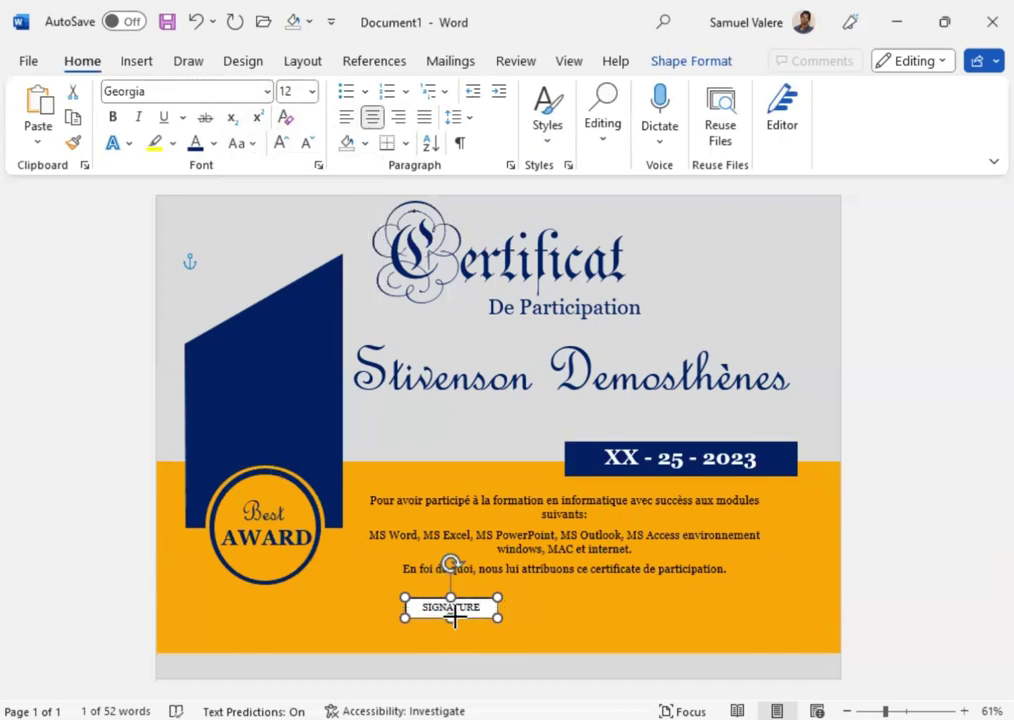
left_click_drag(467, 622, 450, 623)
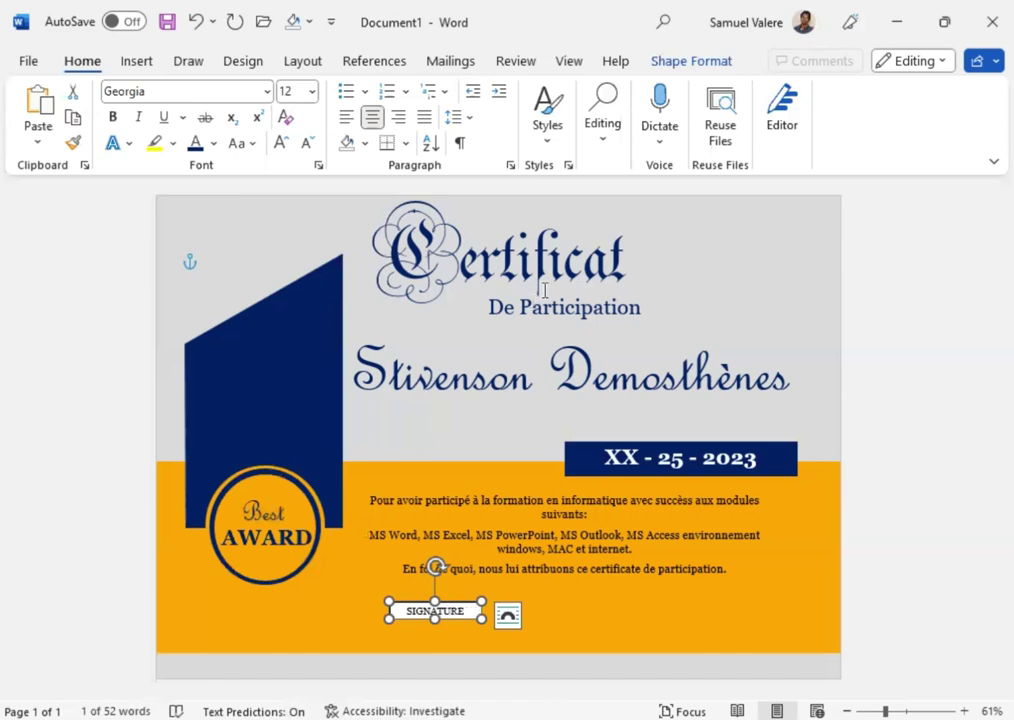
left_click(686, 64)
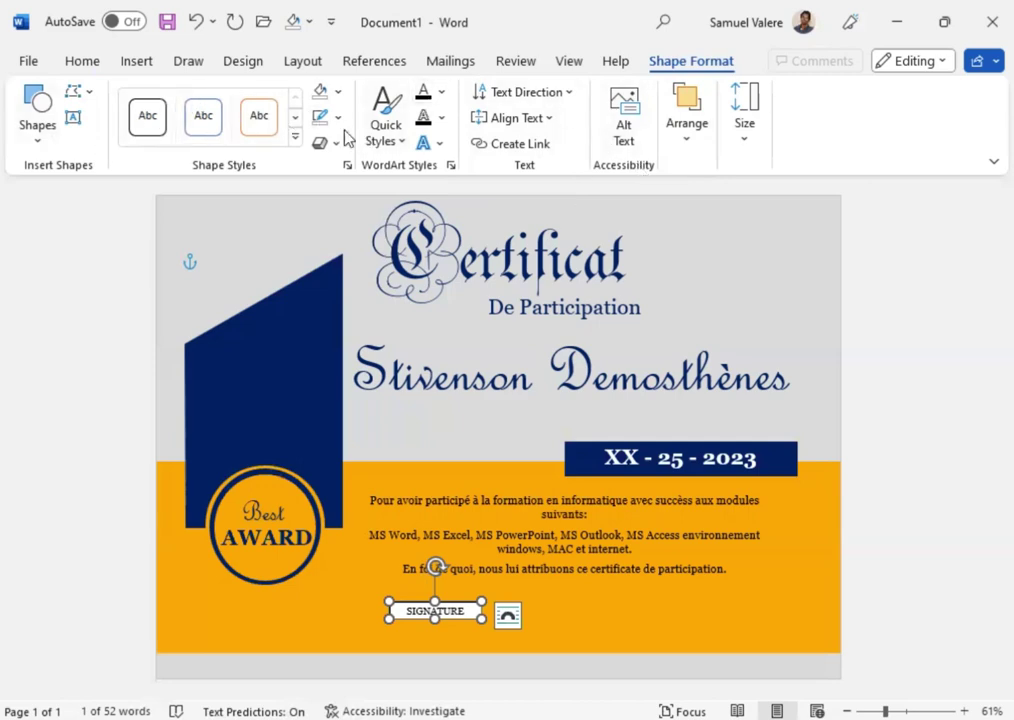
Step: Remove the white fill from the SIGNATURE text box
left_click(320, 93)
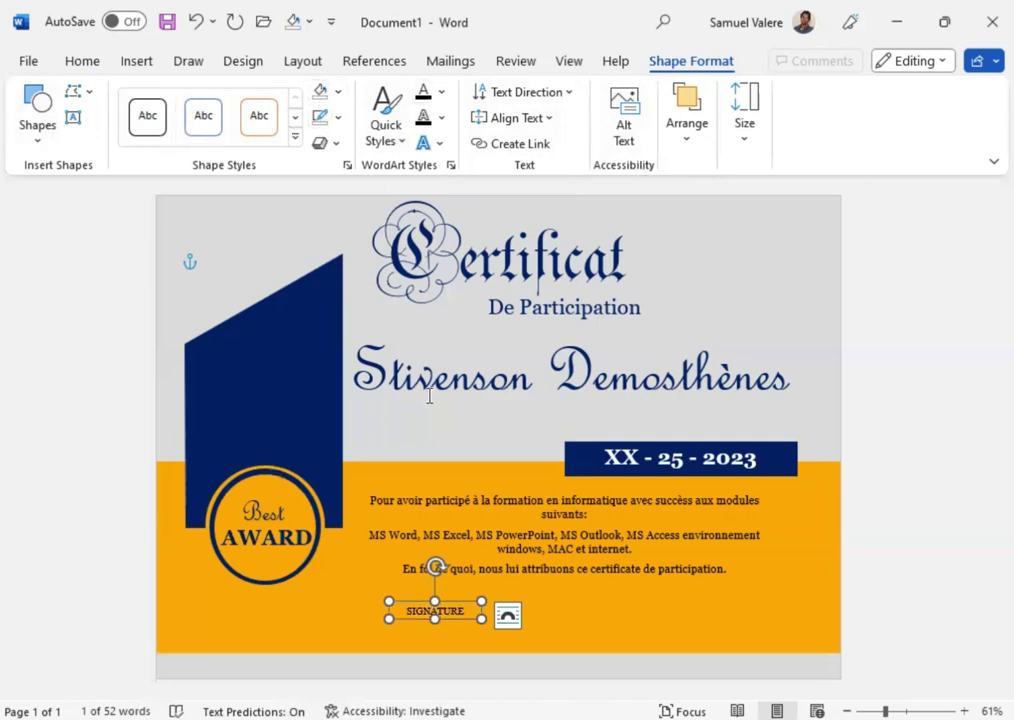
double_click(438, 612)
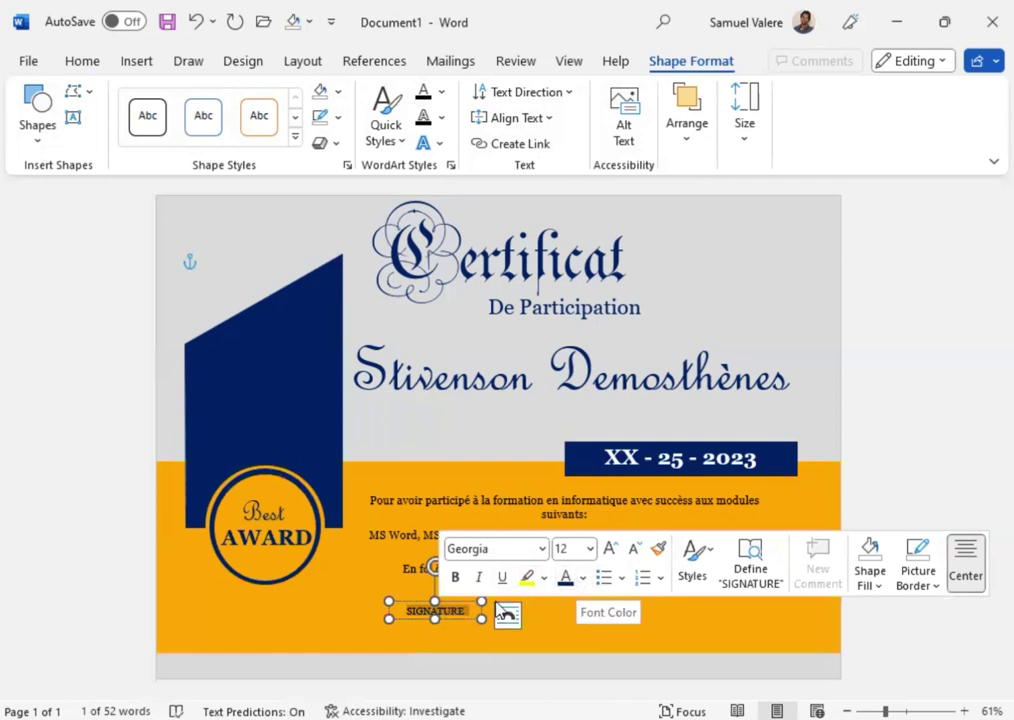
left_click(452, 624)
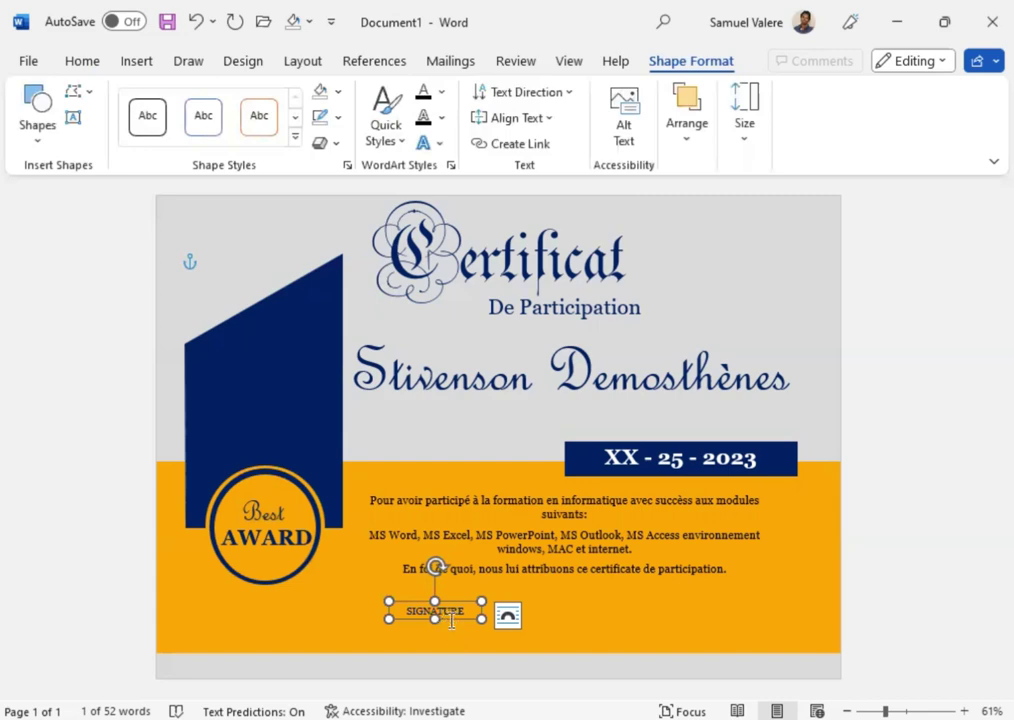
Step: Duplicate the SIGNATURE label, shift the copy to the right side and align both labels
key("ctrl+d")
key("Left")
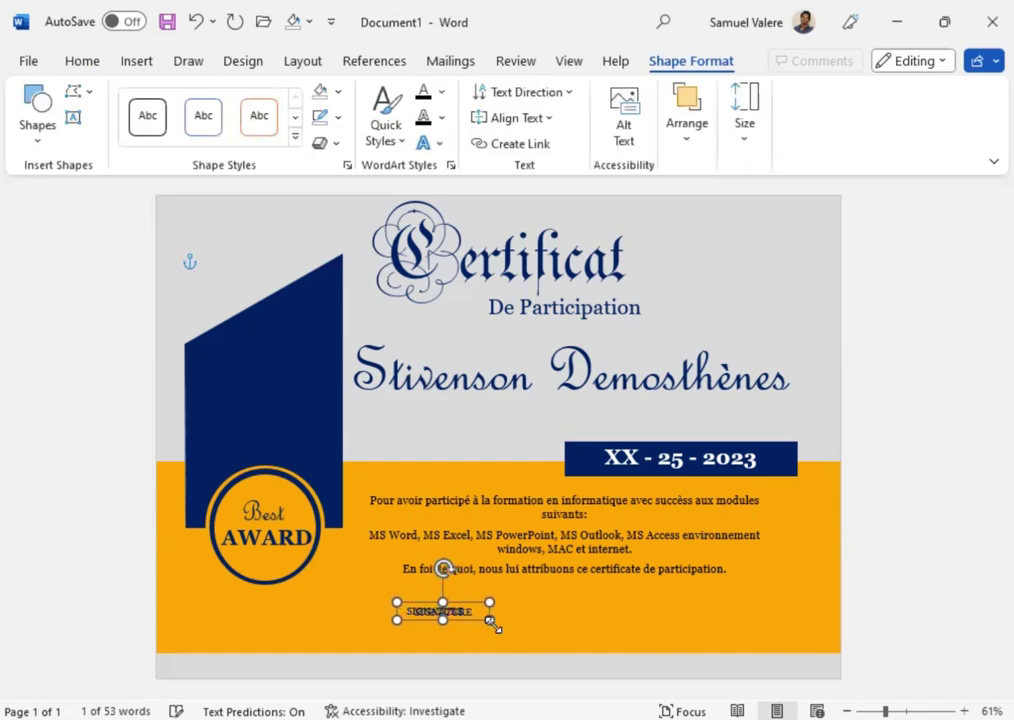
key("Up")
key("Up")
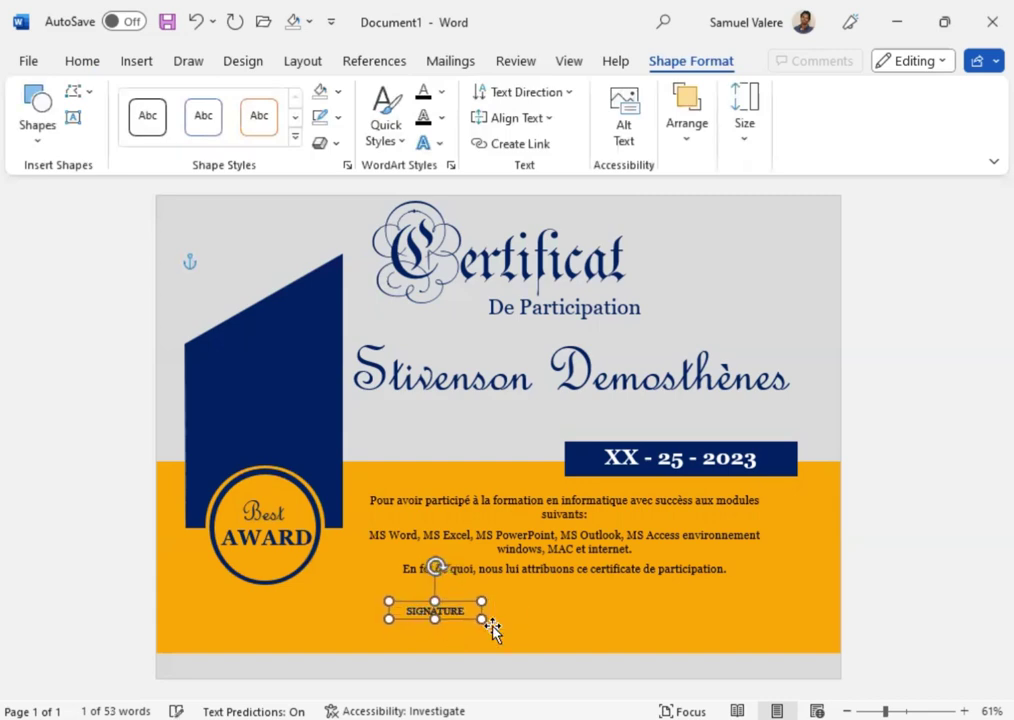
key("Right")
key("Right")
key("Right")
key("Right")
key("Right")
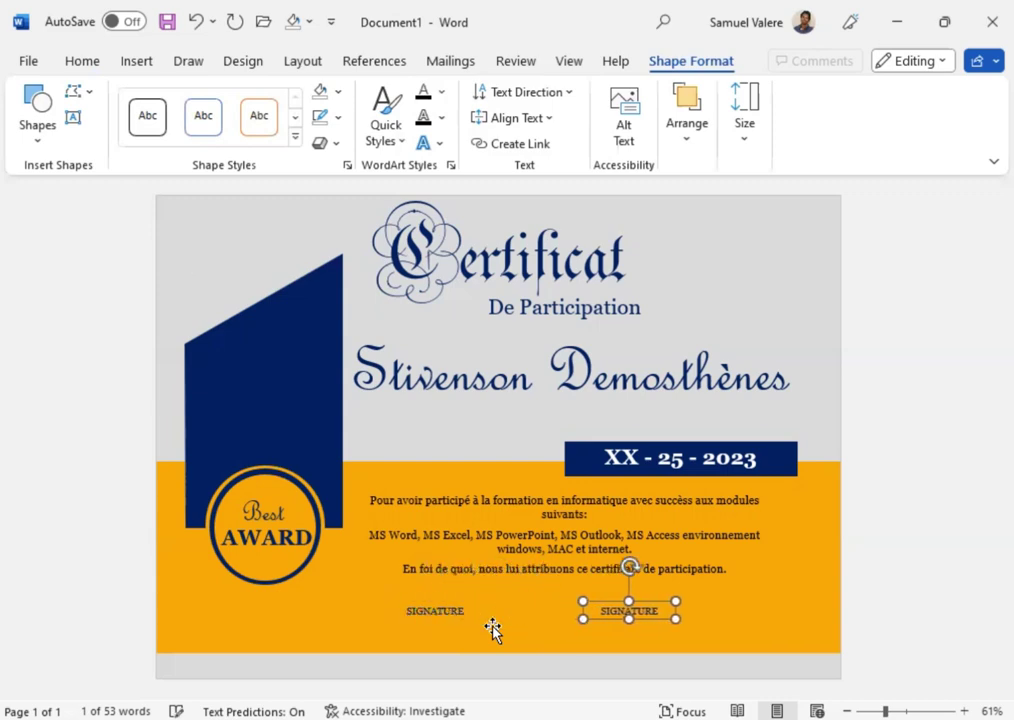
key("Right")
key("Right")
key("Right")
key("Right")
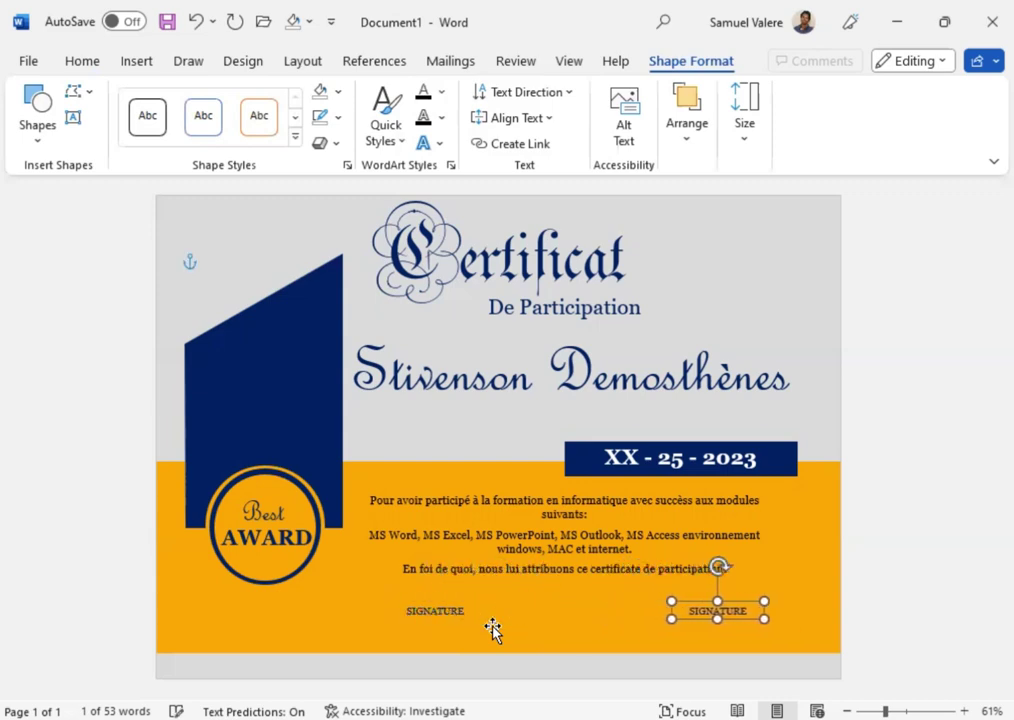
key("Right")
key("Right")
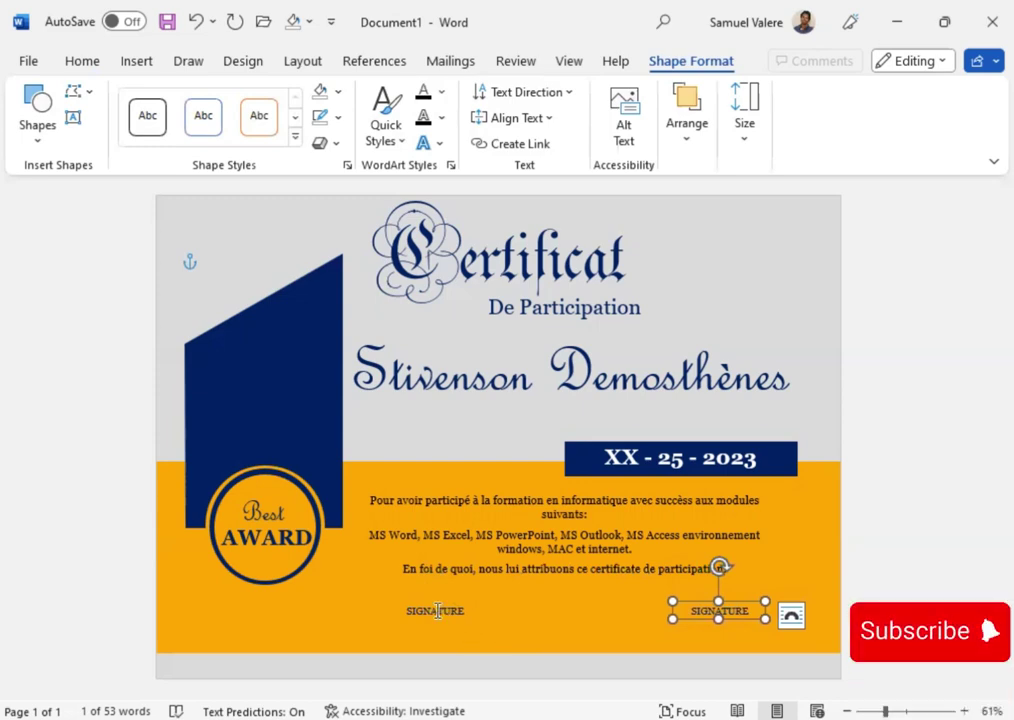
left_click(436, 611, "shift")
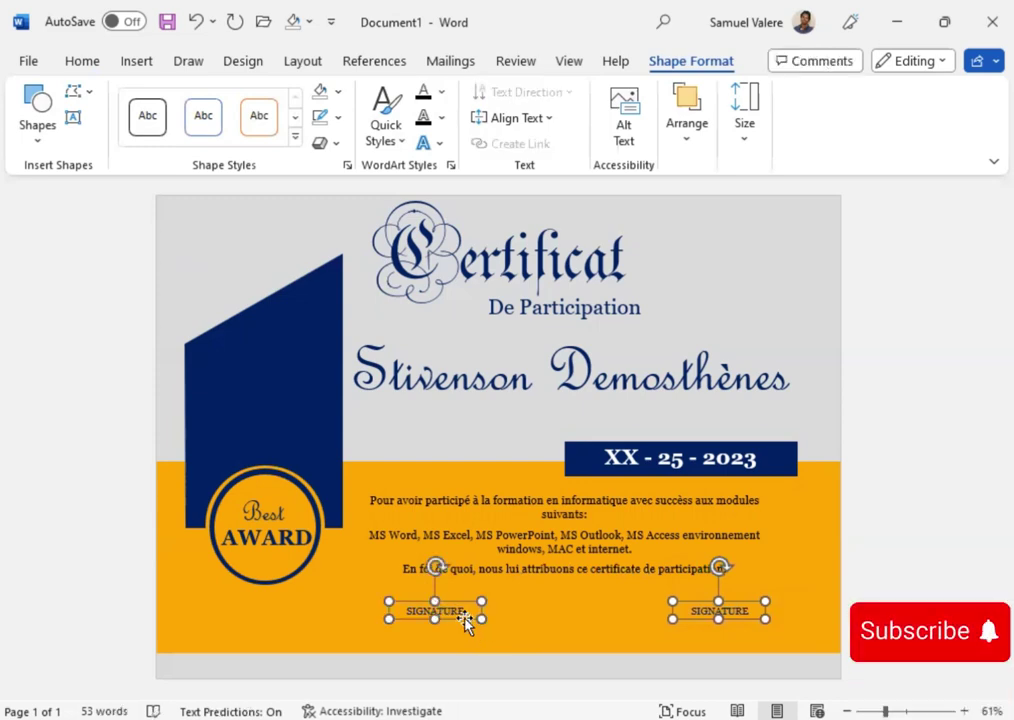
mouse_move(465, 620)
left_mouse_down()
mouse_move(450, 615)
mouse_move(451, 625)
left_mouse_up()
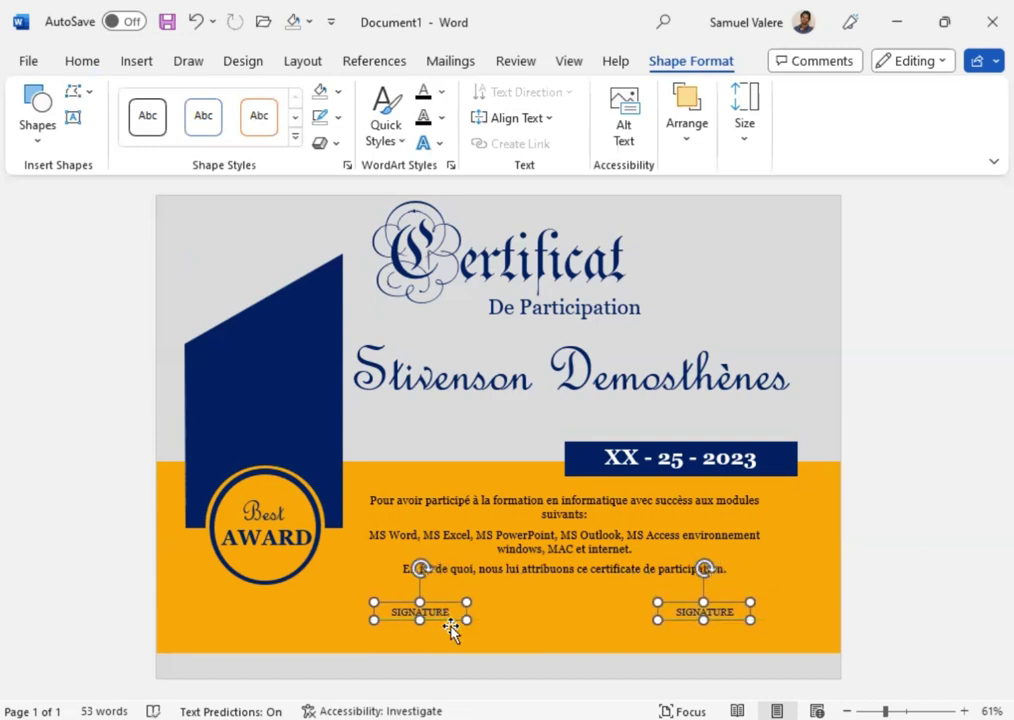
key("Right")
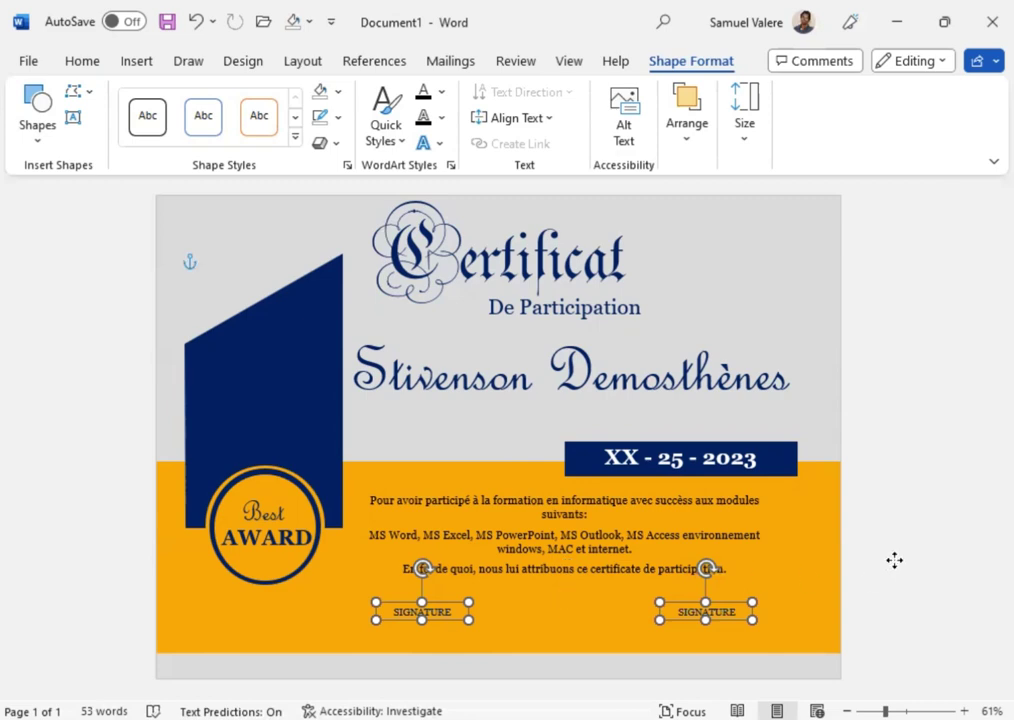
left_click(760, 605)
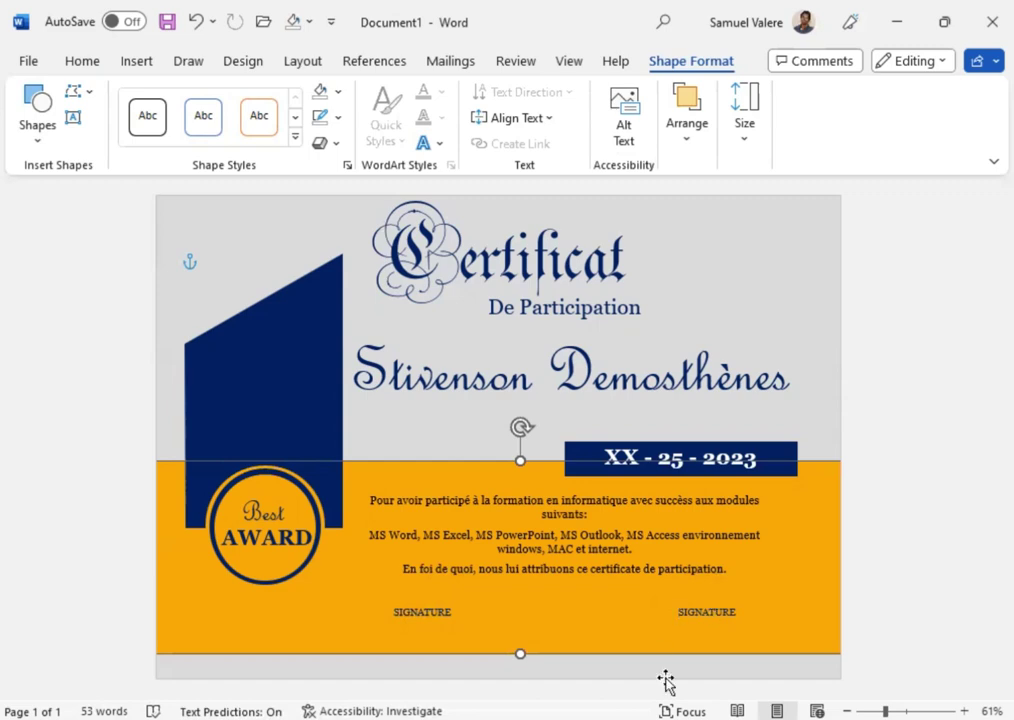
left_click(265, 400)
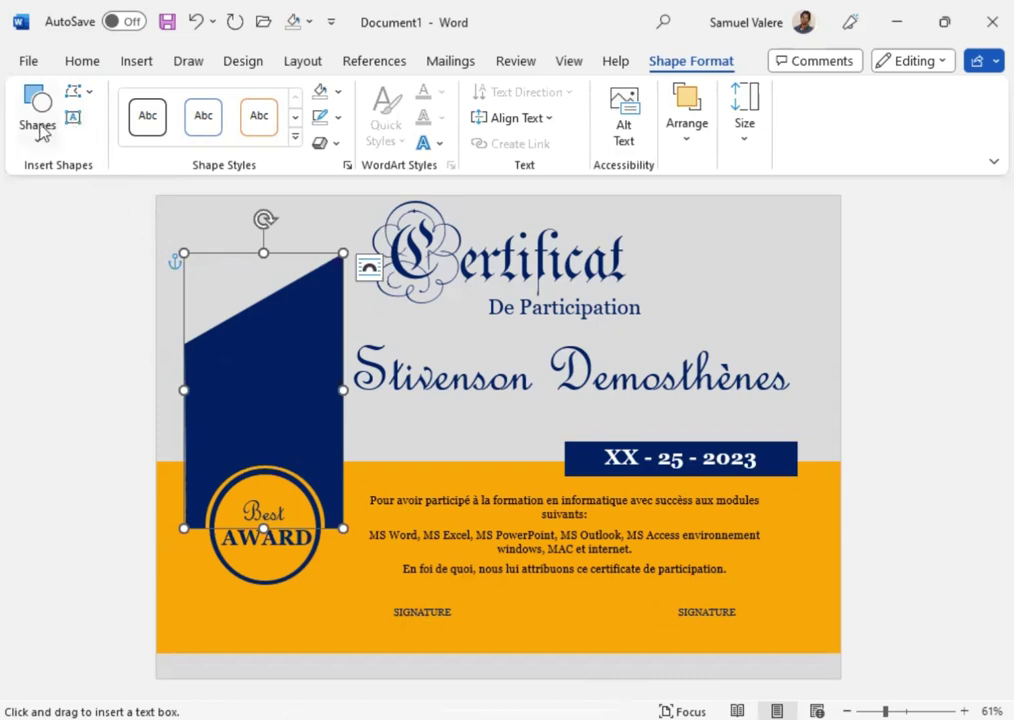
Step: Draw a text box on the upper navy side panel and type 'Logo' in it
key("Escape")
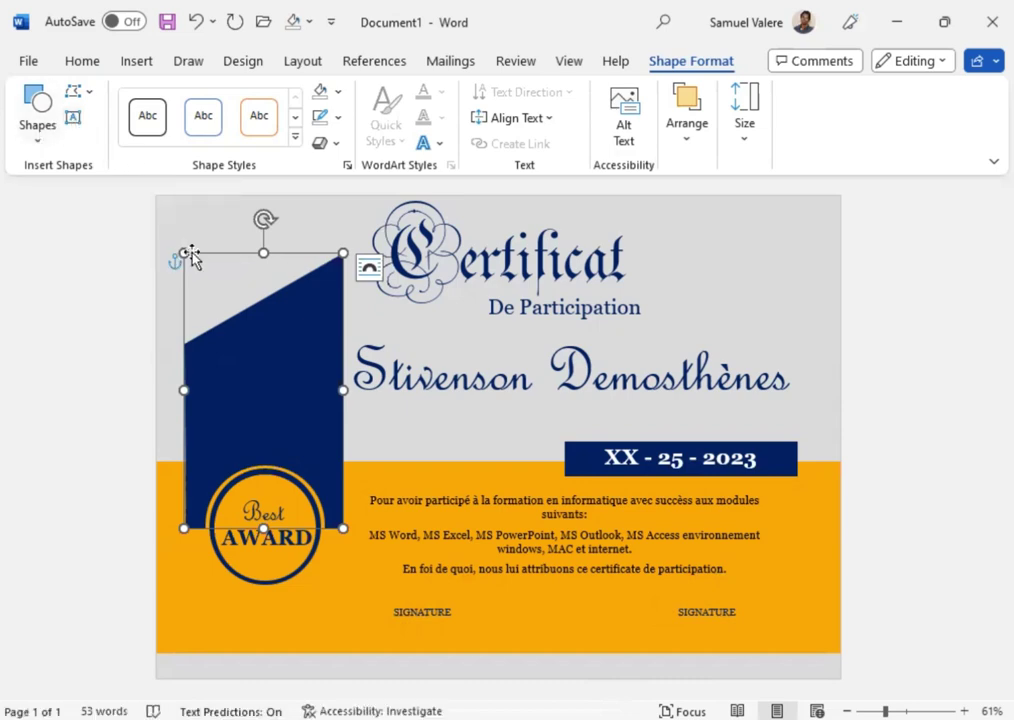
left_click(73, 119)
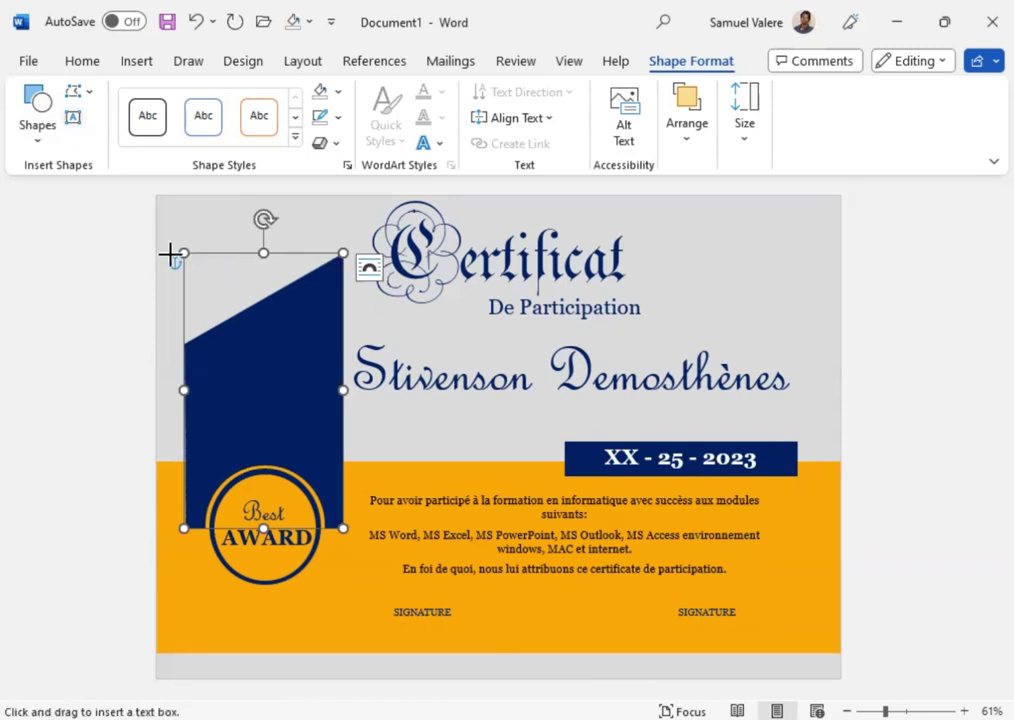
left_click_drag(215, 350, 341, 408)
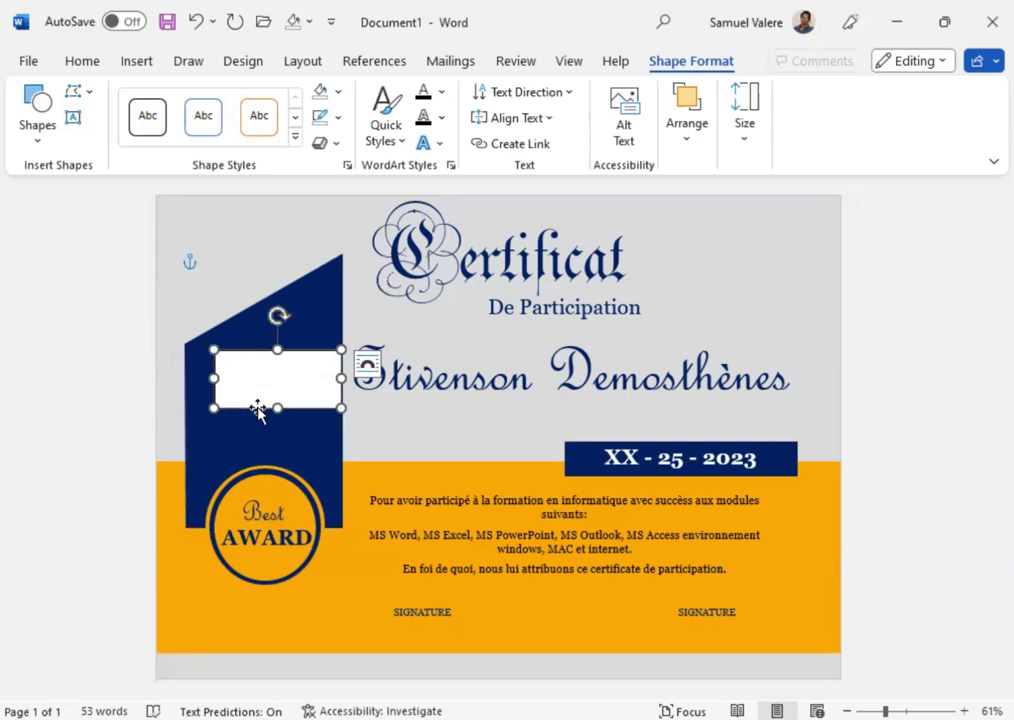
left_click_drag(256, 410, 238, 410)
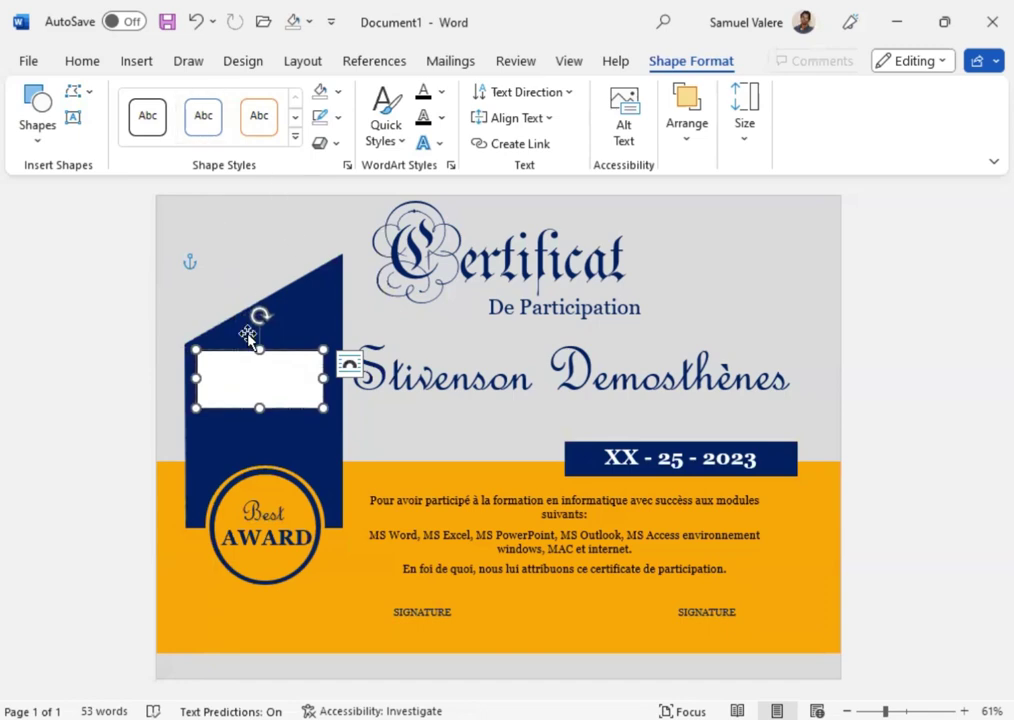
type("Logo")
left_click_drag(221, 362, 205, 362)
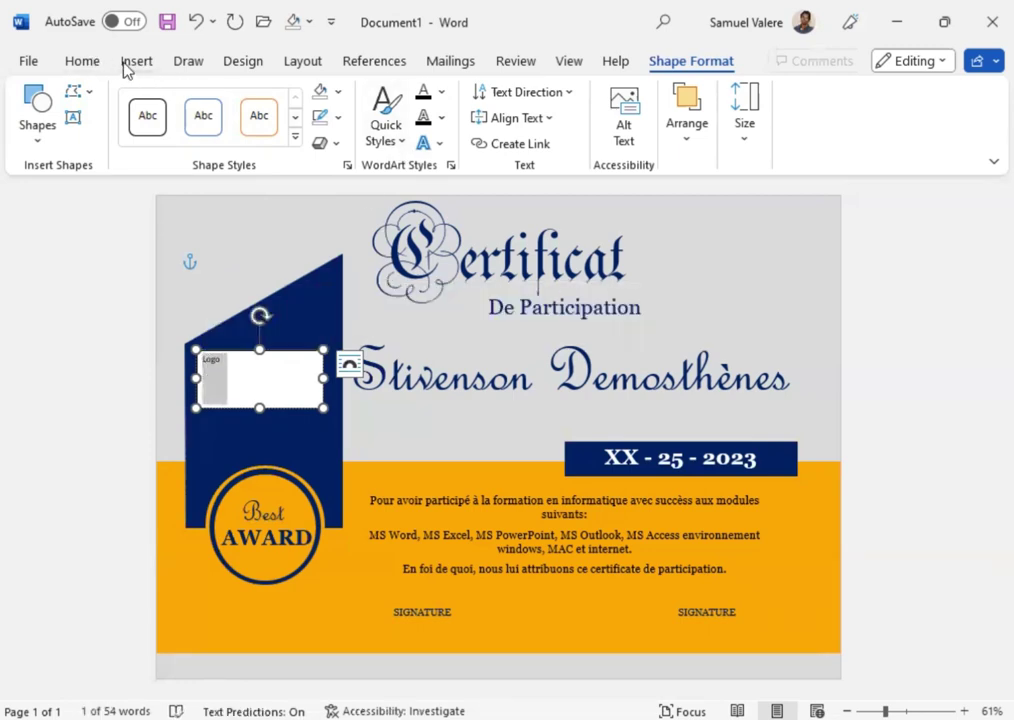
left_click(90, 62)
Step: Centre 'Logo', make it bold at 48 pt, and move its box slightly lower and right
left_click(374, 118)
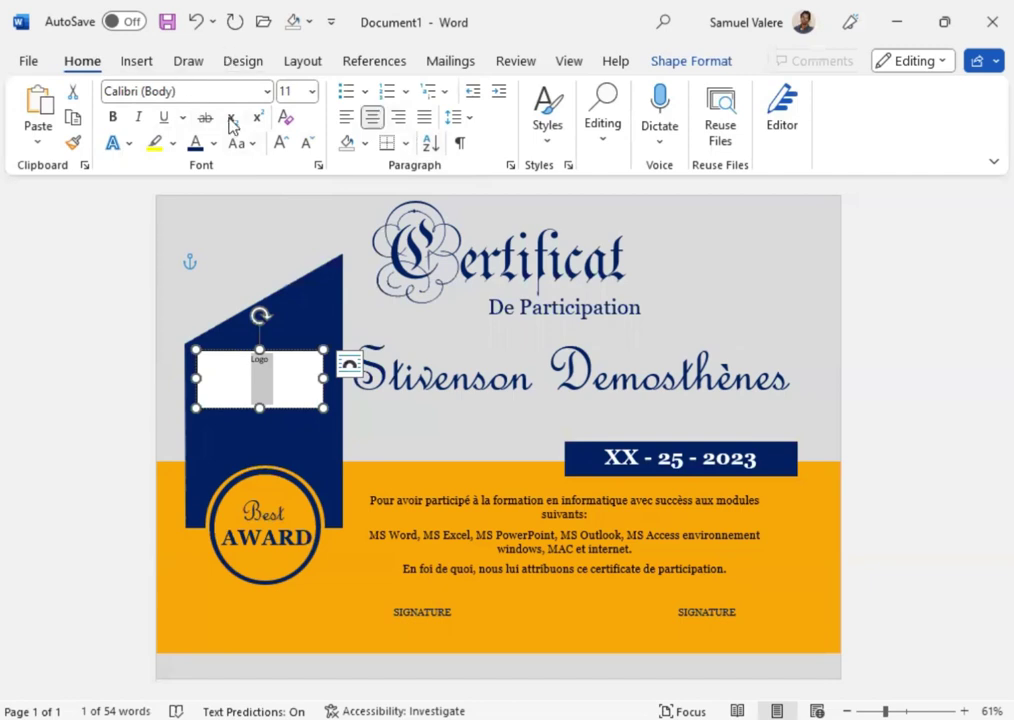
left_click(282, 144)
left_click(282, 144)
left_click(282, 144)
left_click(282, 144)
left_click(282, 144)
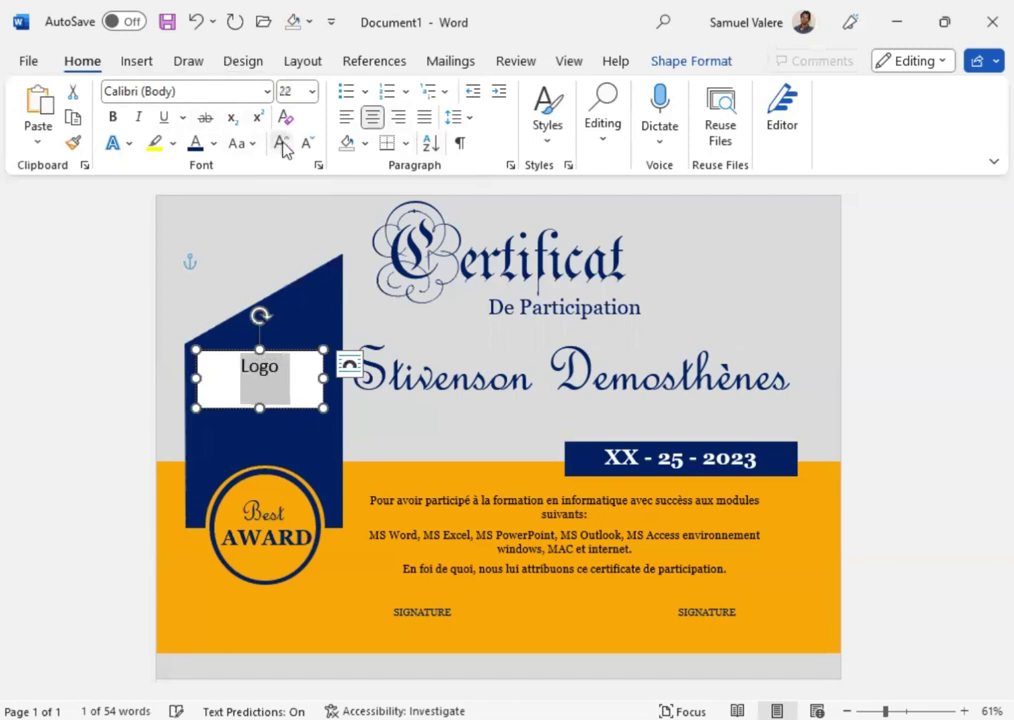
left_click(282, 144)
left_click(282, 144)
left_click(282, 144)
left_click(282, 144)
left_click(282, 144)
left_click(282, 144)
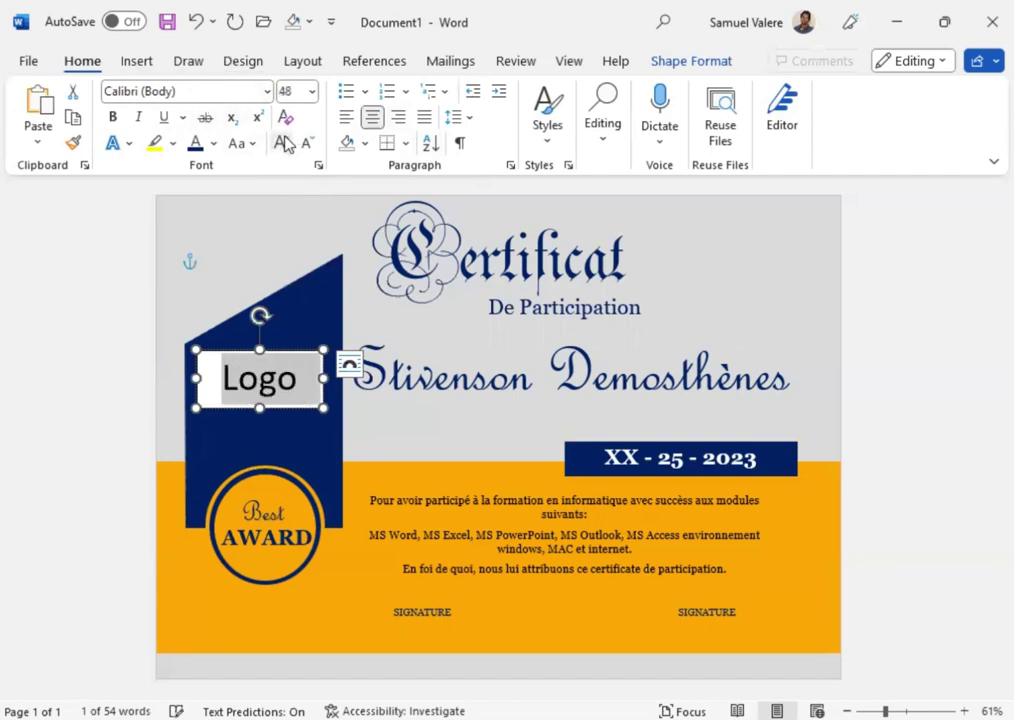
left_click(114, 119)
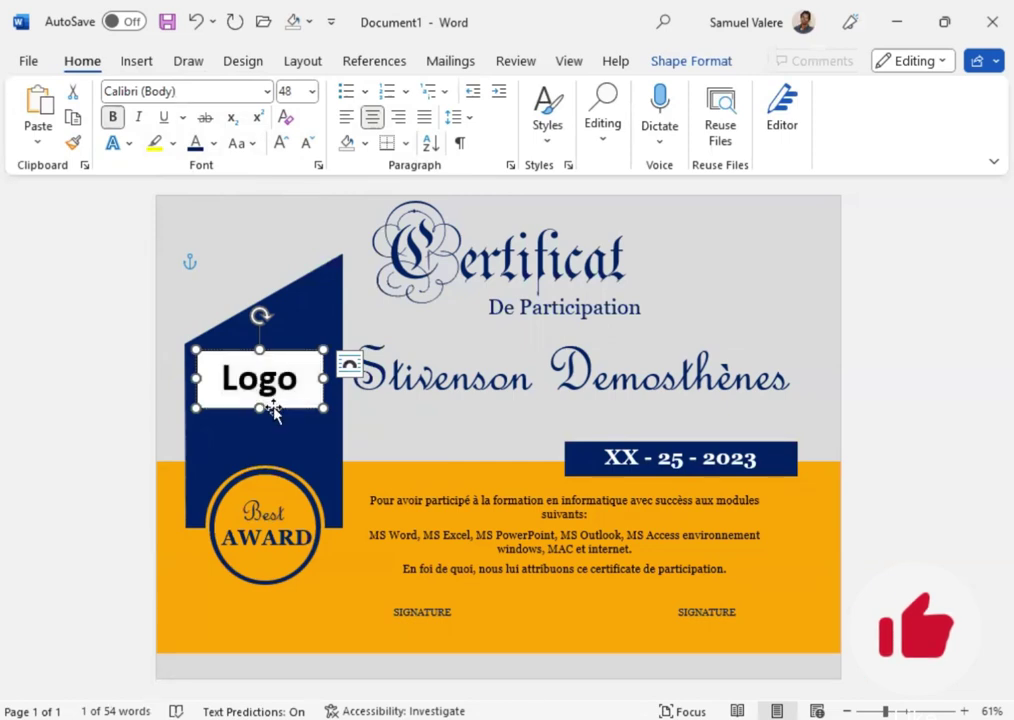
left_click_drag(267, 407, 272, 432)
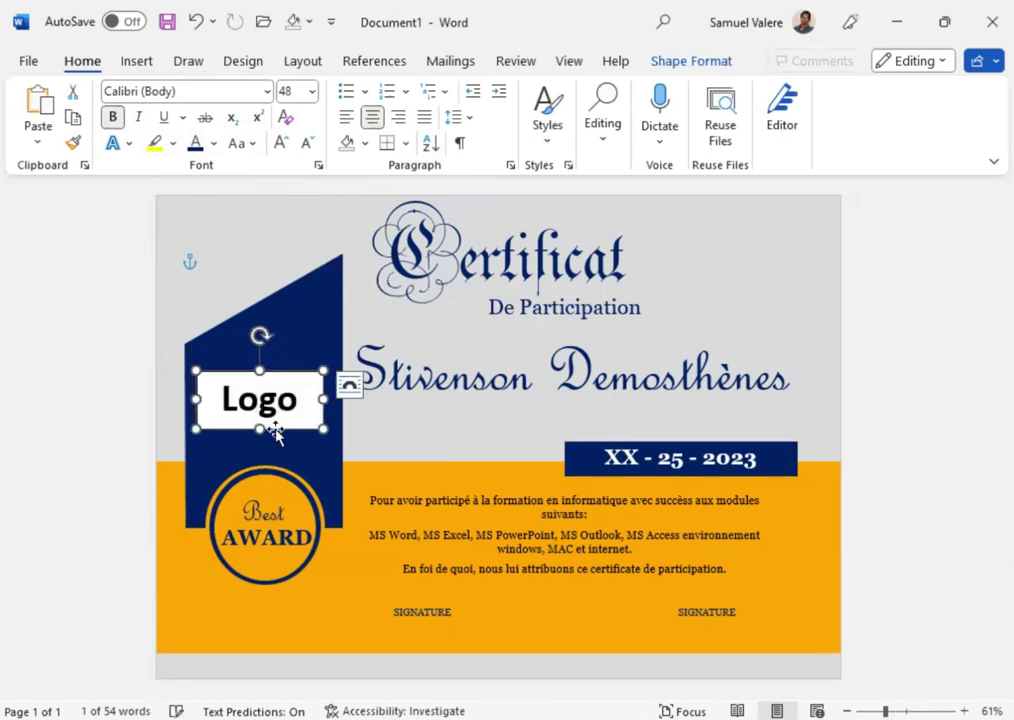
left_click_drag(276, 433, 280, 433)
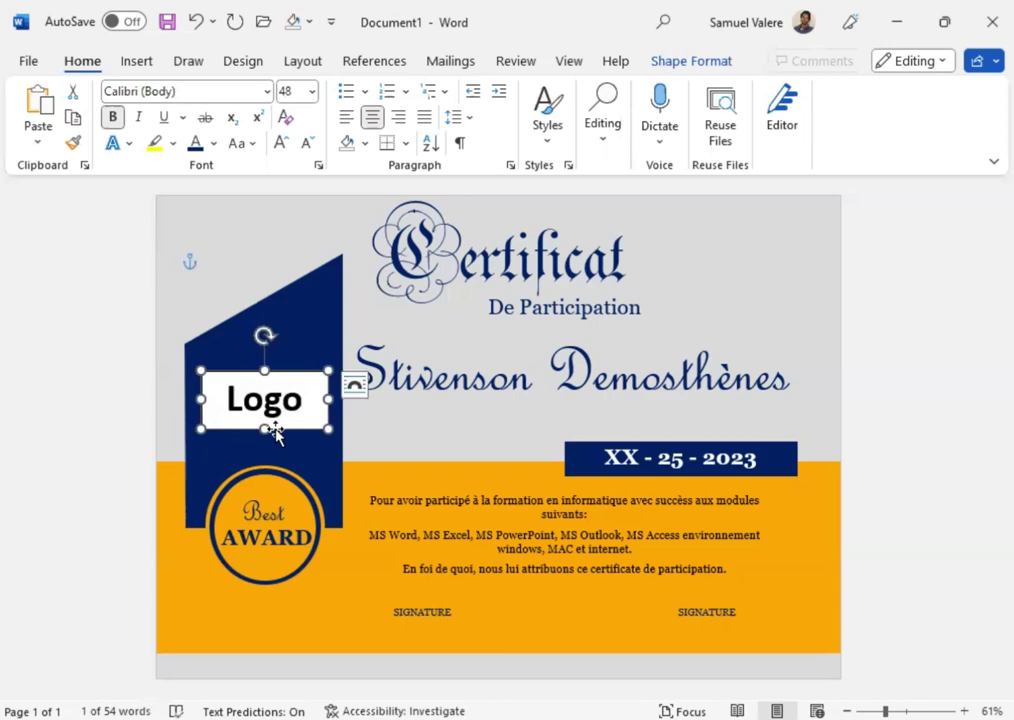
left_click(668, 62)
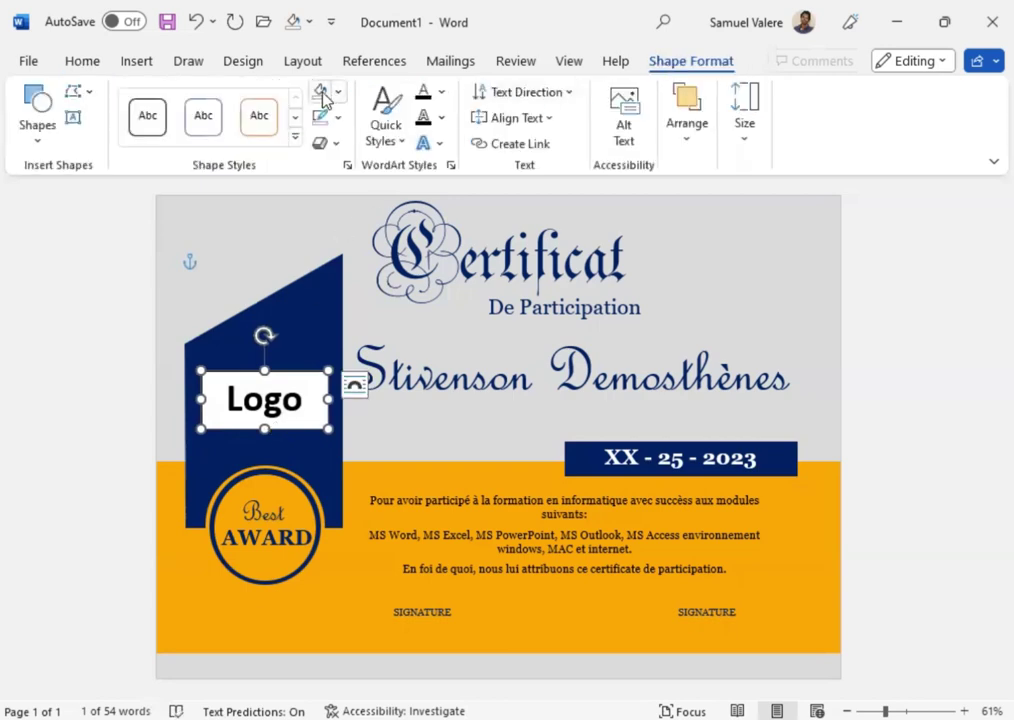
Step: Set the Logo box to No Fill and make its text orange uppercase 'LOGO'
left_click(320, 92)
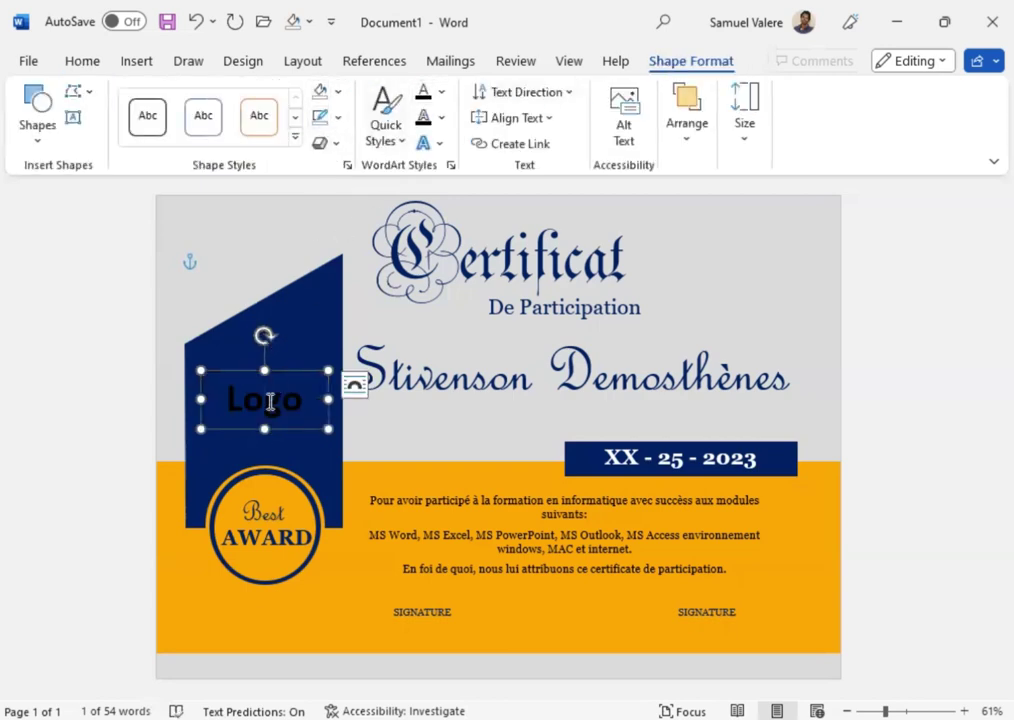
double_click(270, 408)
left_click(84, 62)
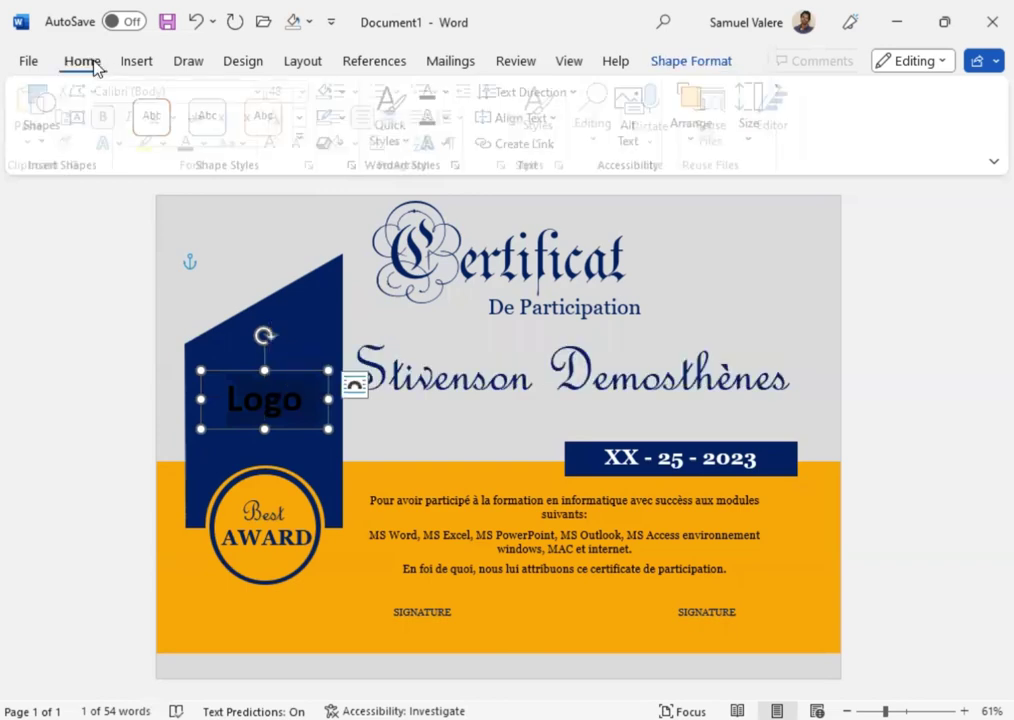
left_click(243, 143)
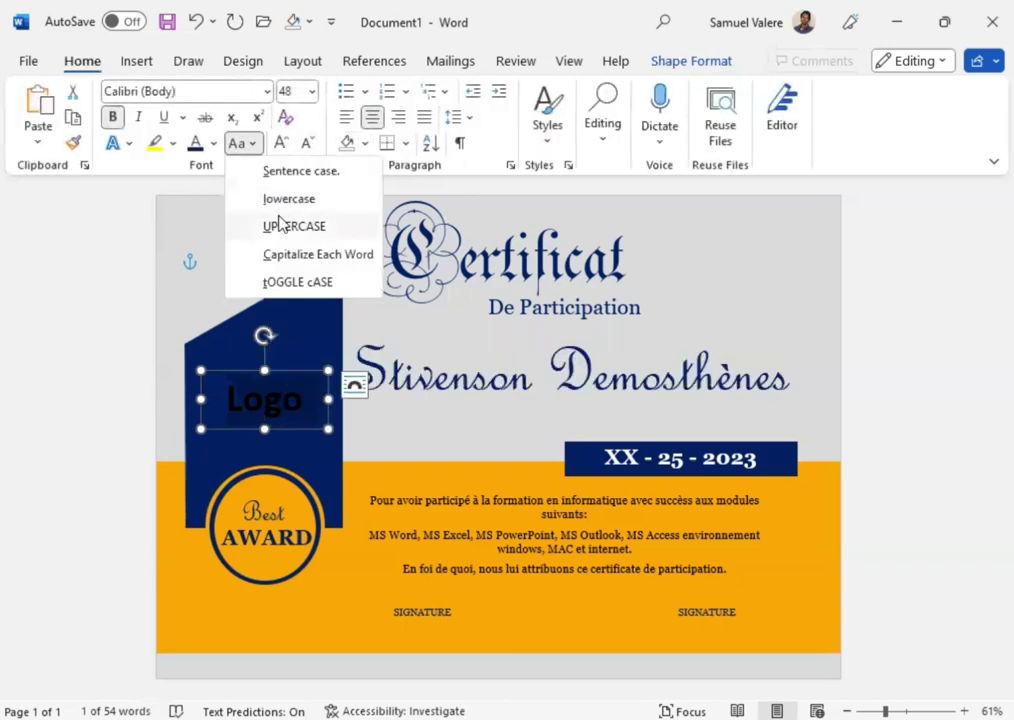
left_click(281, 227)
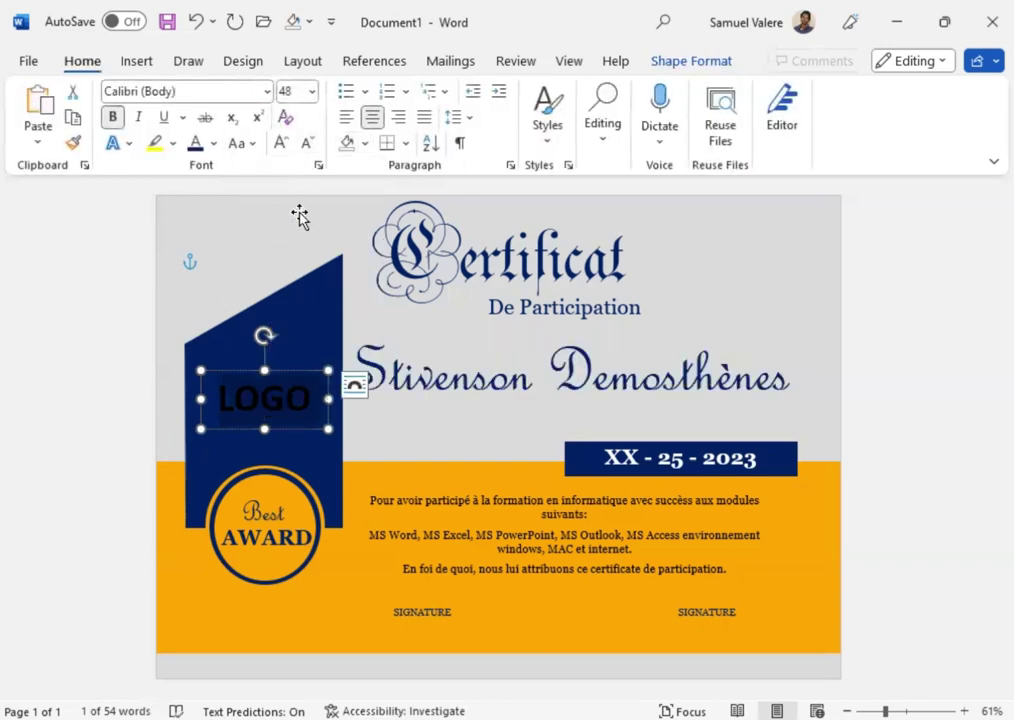
left_click(213, 144)
left_click(195, 418)
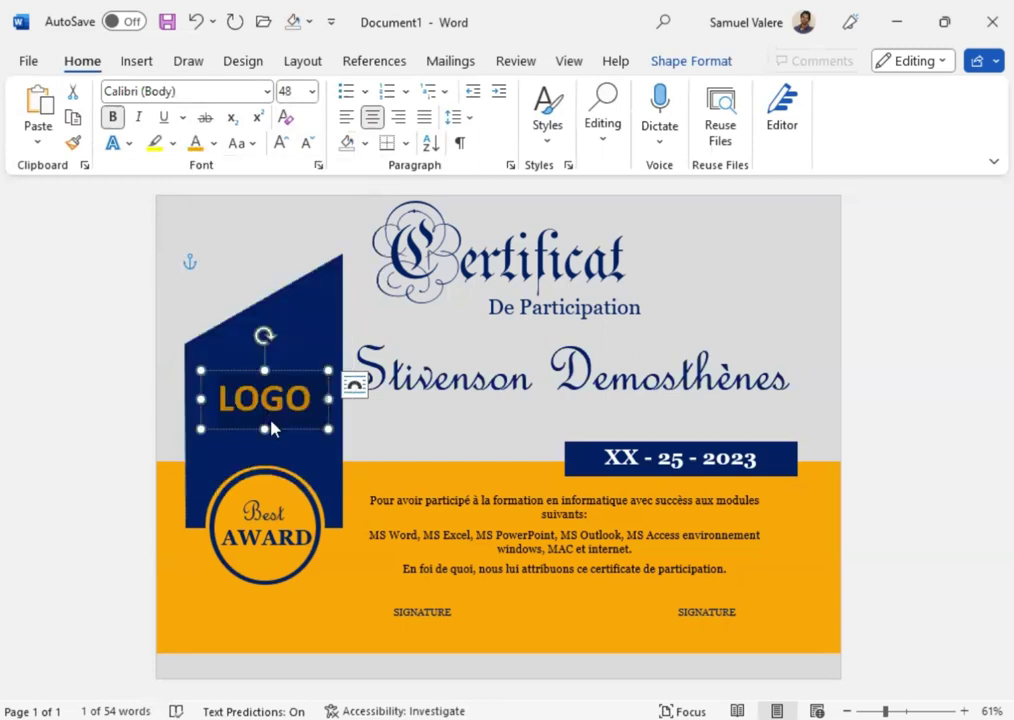
left_click_drag(273, 430, 273, 436)
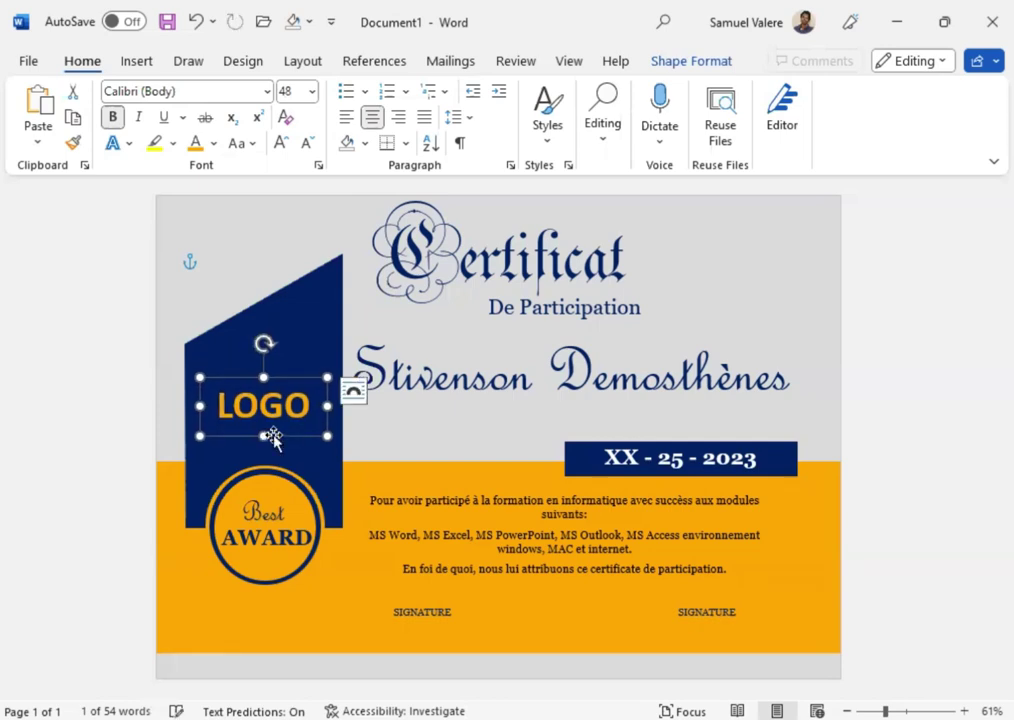
Step: Select both SIGNATURE labels and nudge them down three steps
left_click(421, 611)
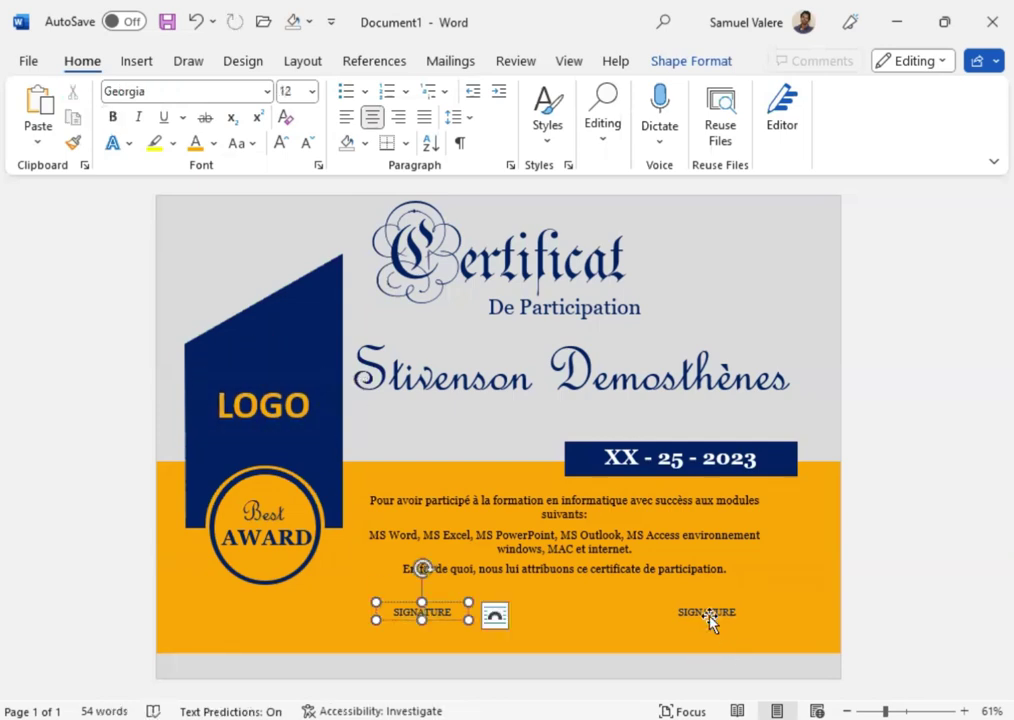
left_click(708, 612, "shift")
key("Down")
key("Down")
key("Down")
key("Down")
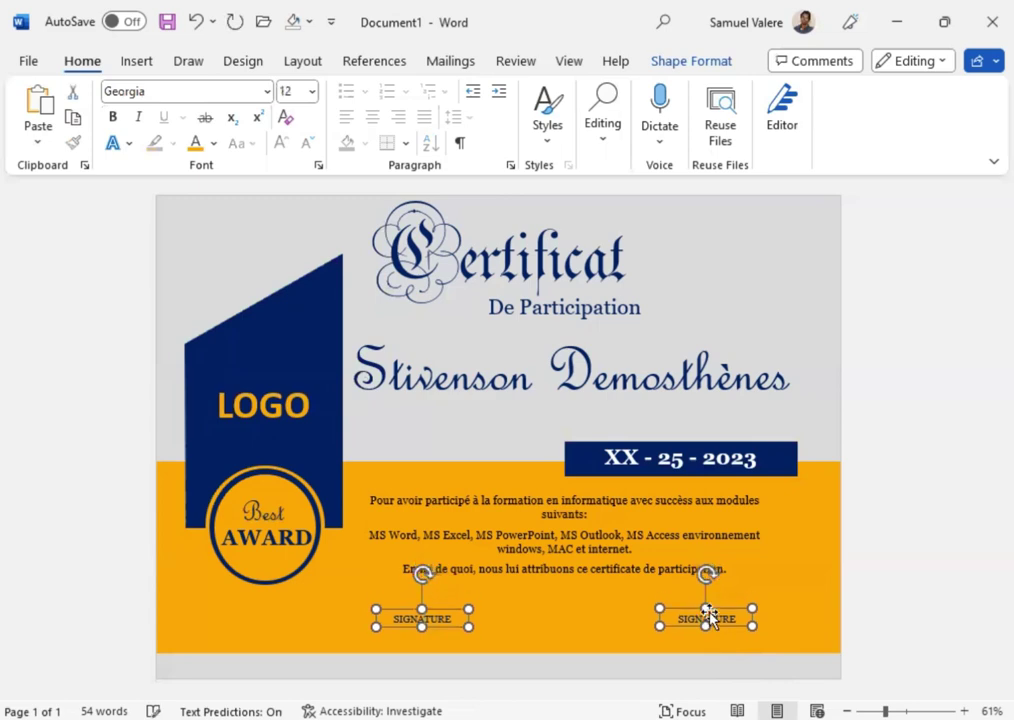
key("Down")
key("Down")
key("Down")
key("Down")
key("Down")
key("Down")
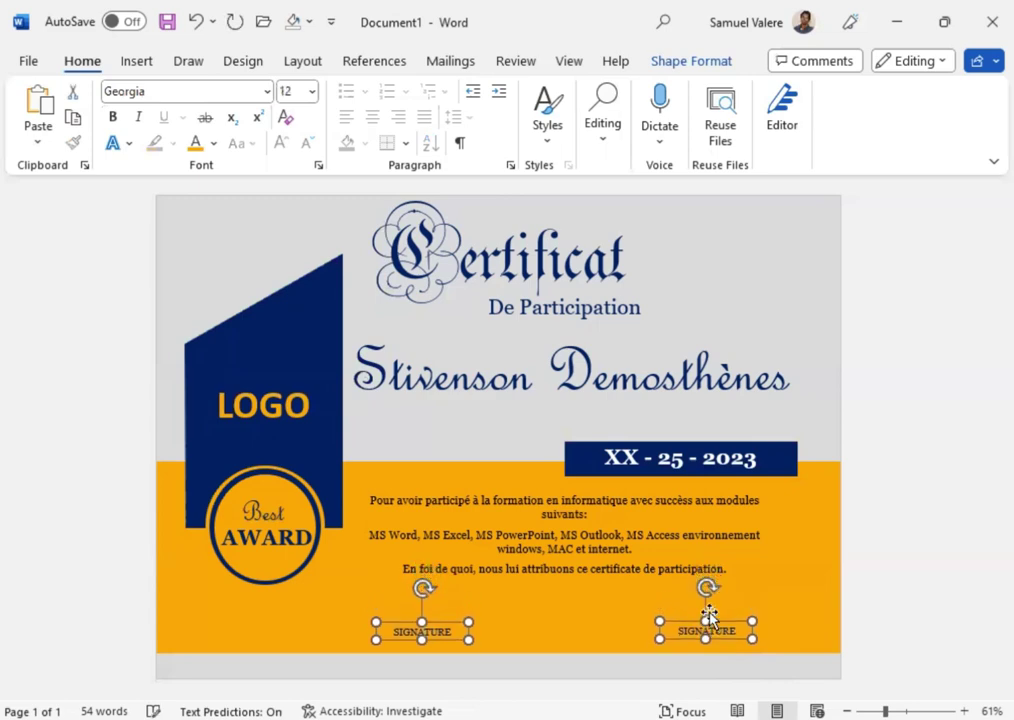
key("Down")
key("Down")
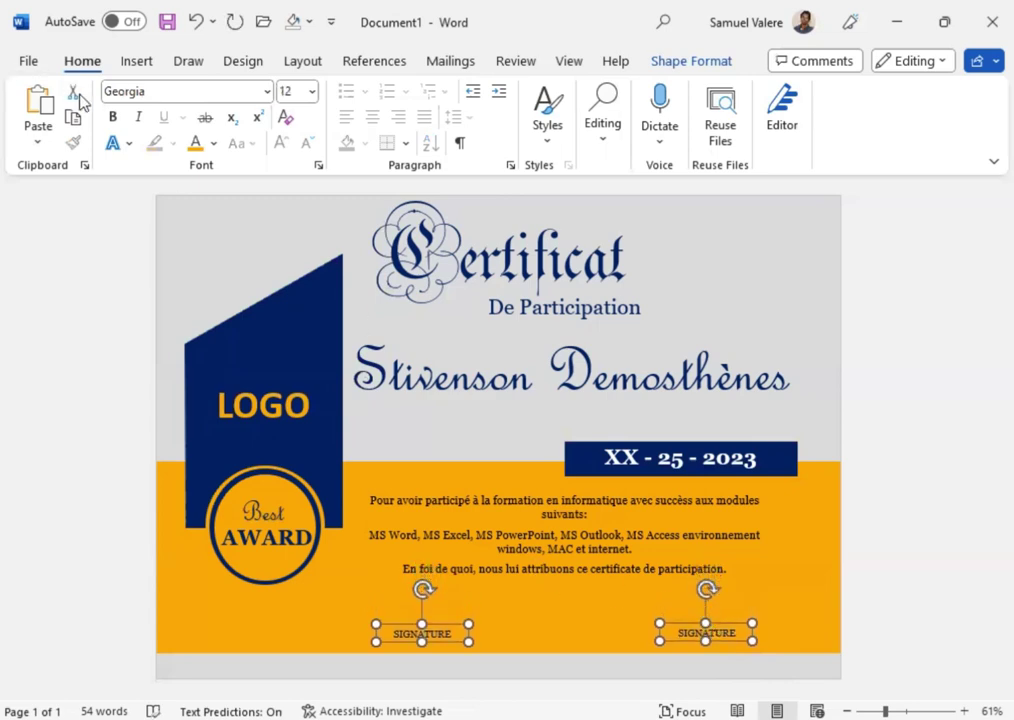
left_click(141, 66)
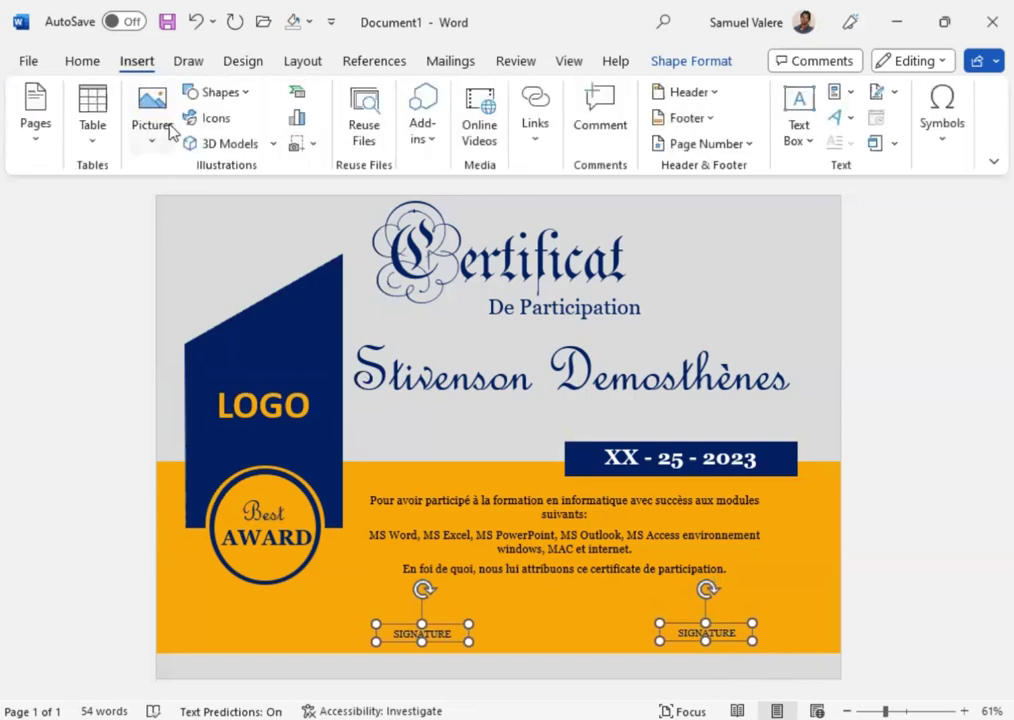
Step: Draw a straight line and position it just above the left SIGNATURE label
left_click(232, 96)
left_click(189, 222)
left_click_drag(482, 617, 483, 614)
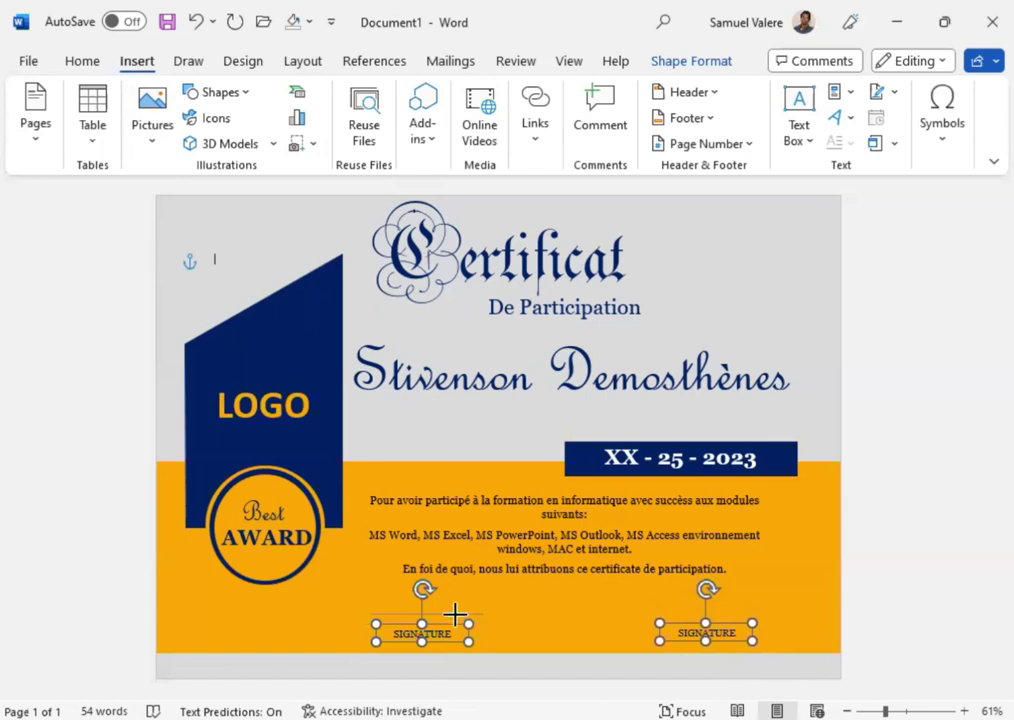
left_click(434, 614)
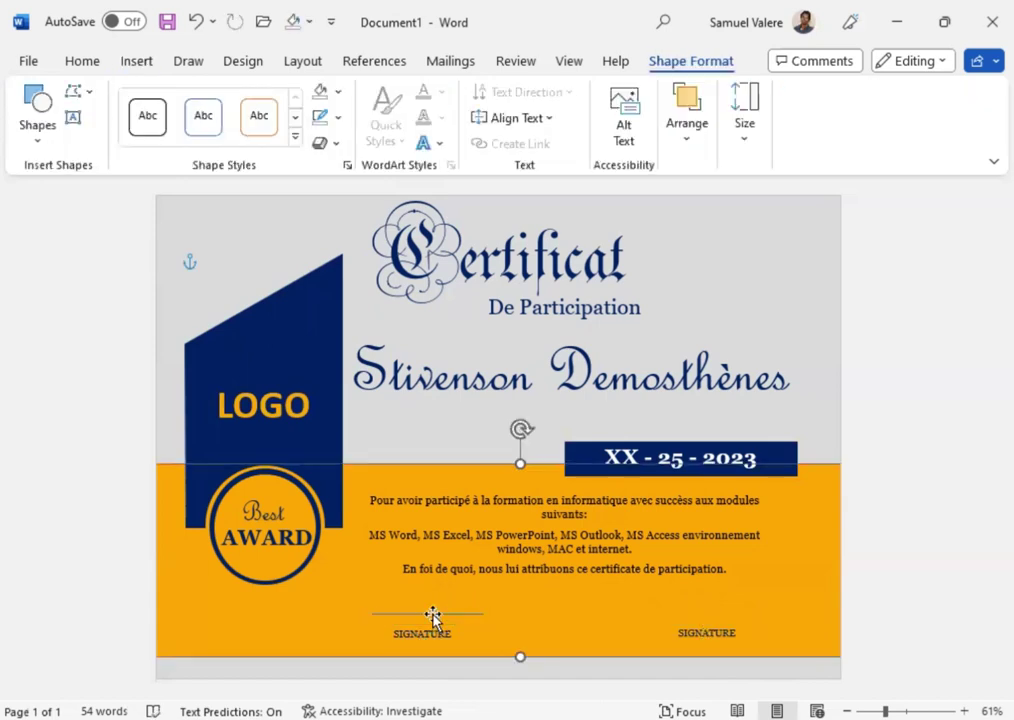
left_click(433, 614)
left_click_drag(433, 614, 433, 628)
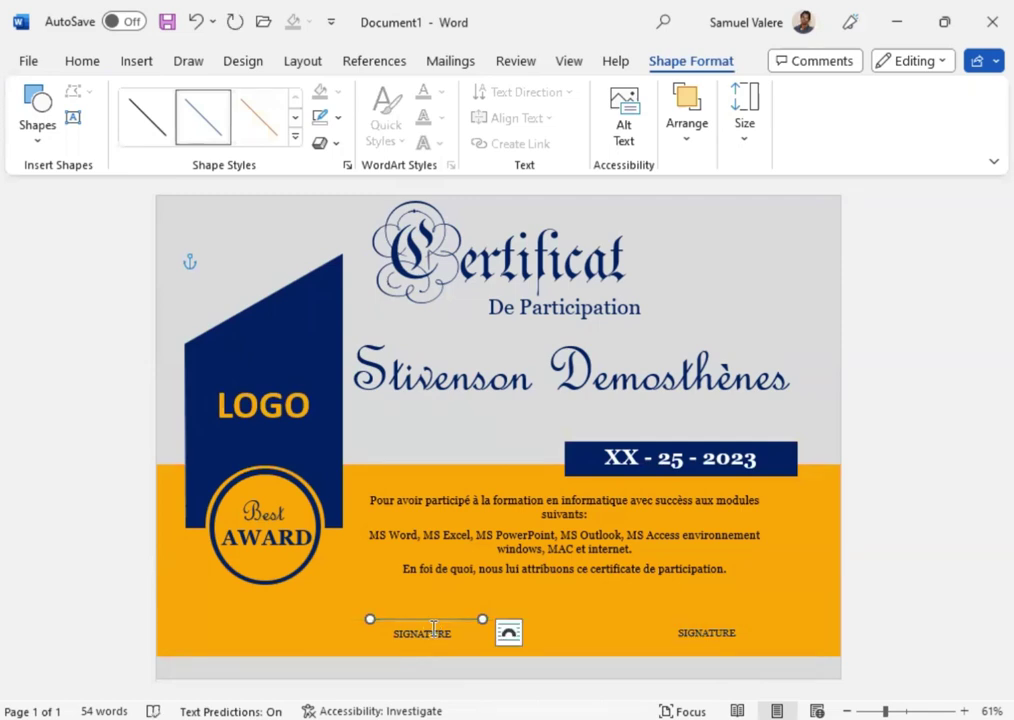
key("Down")
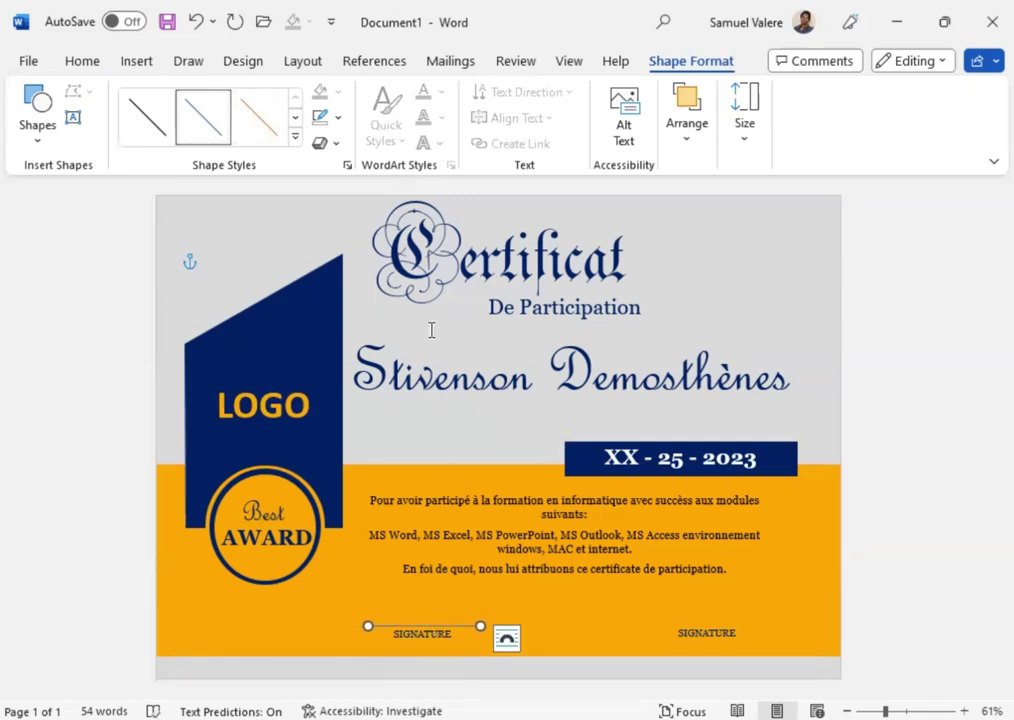
Step: Colour the line dark blue and place a copy above the right SIGNATURE label
left_click(338, 117)
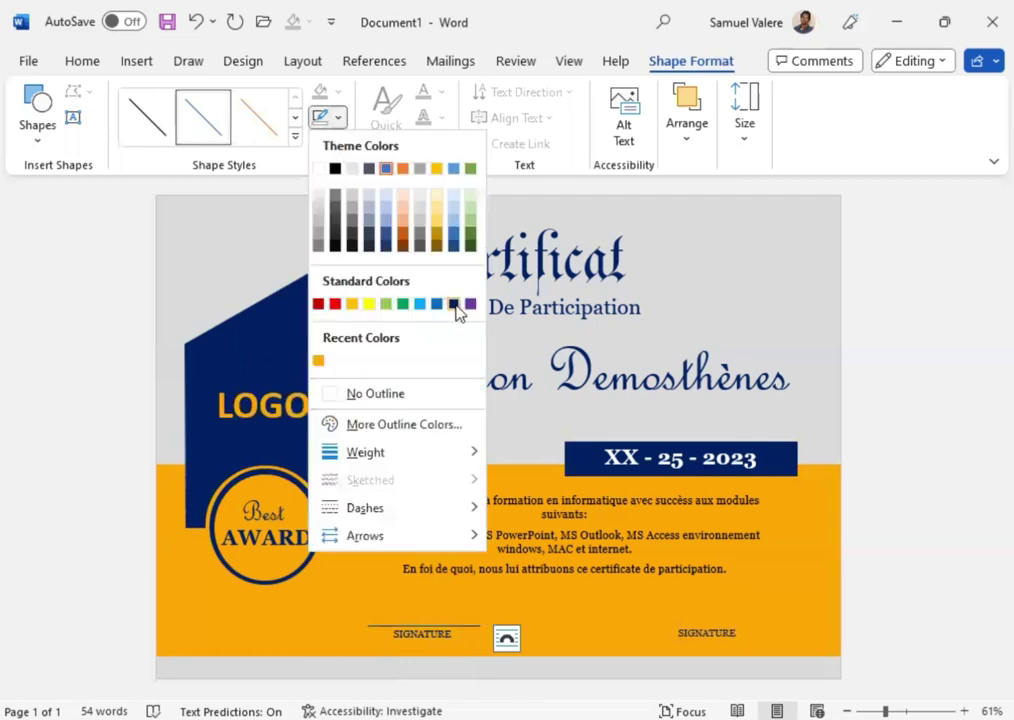
left_click(454, 304)
key("ctrl+Down")
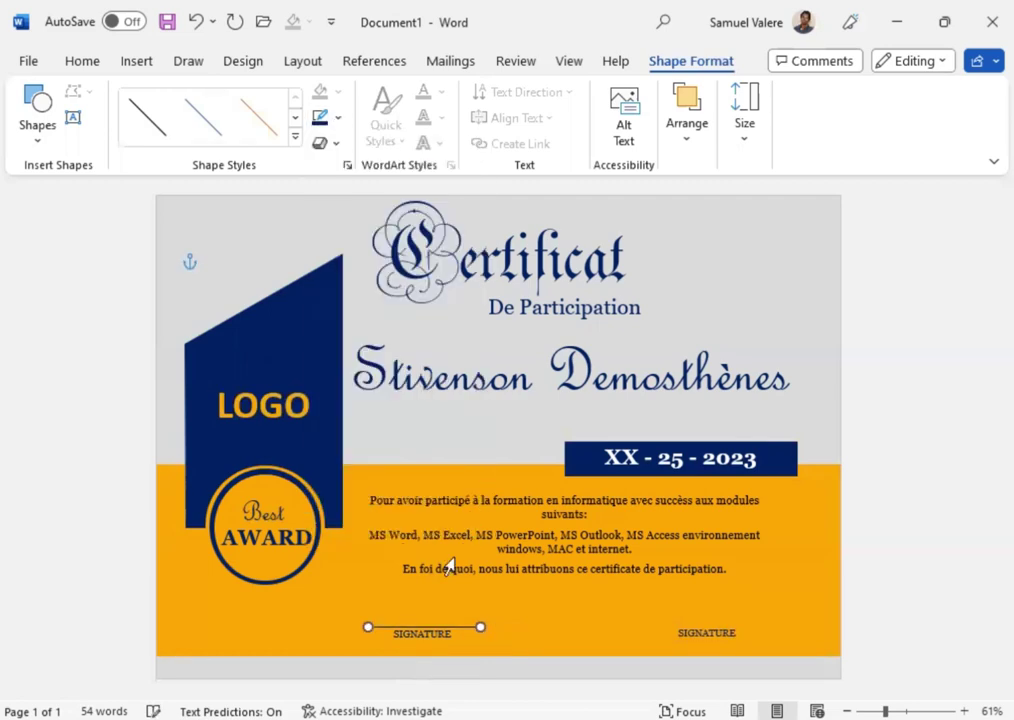
key("Right")
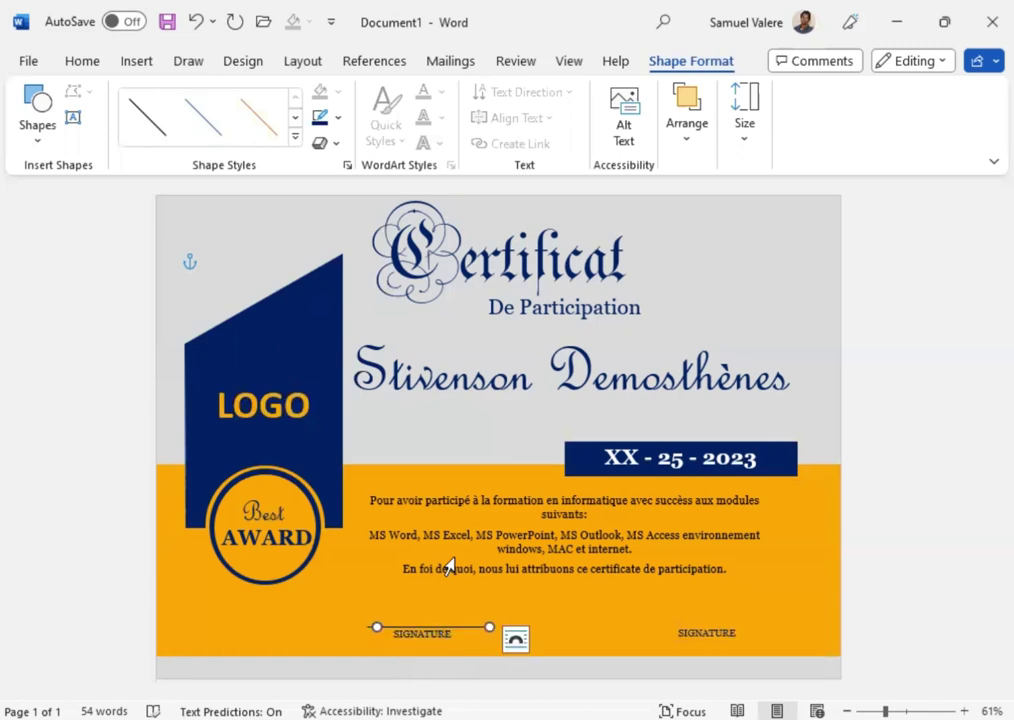
key("Right")
key("Right")
key("Right")
key("Right")
key("Right")
key("Right")
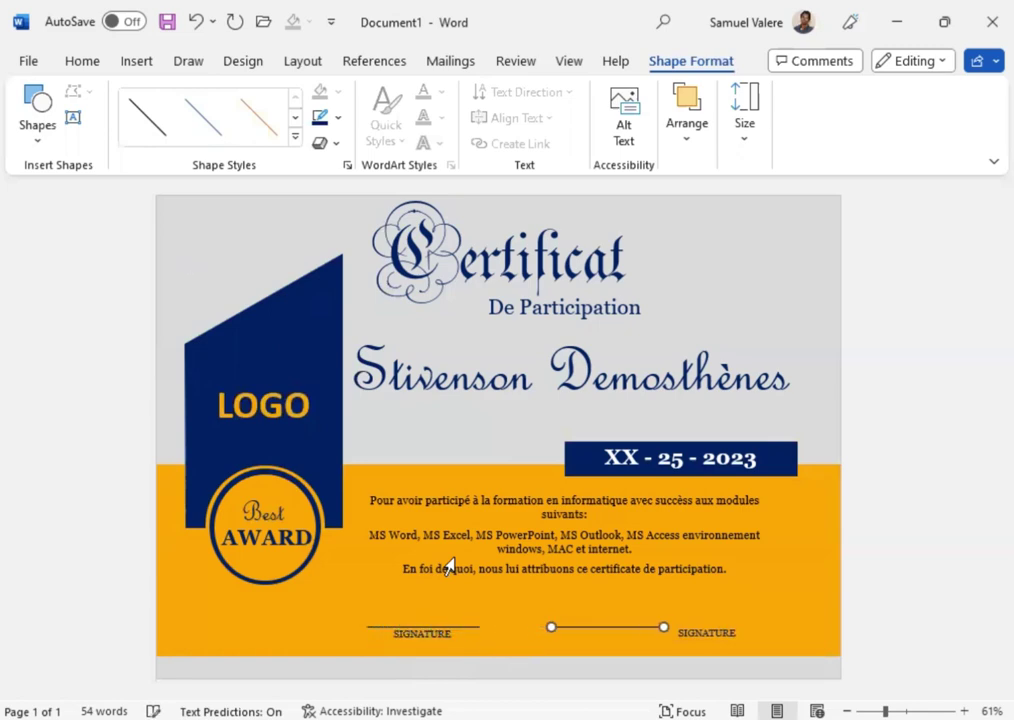
key("Right")
key("Right")
key("Right")
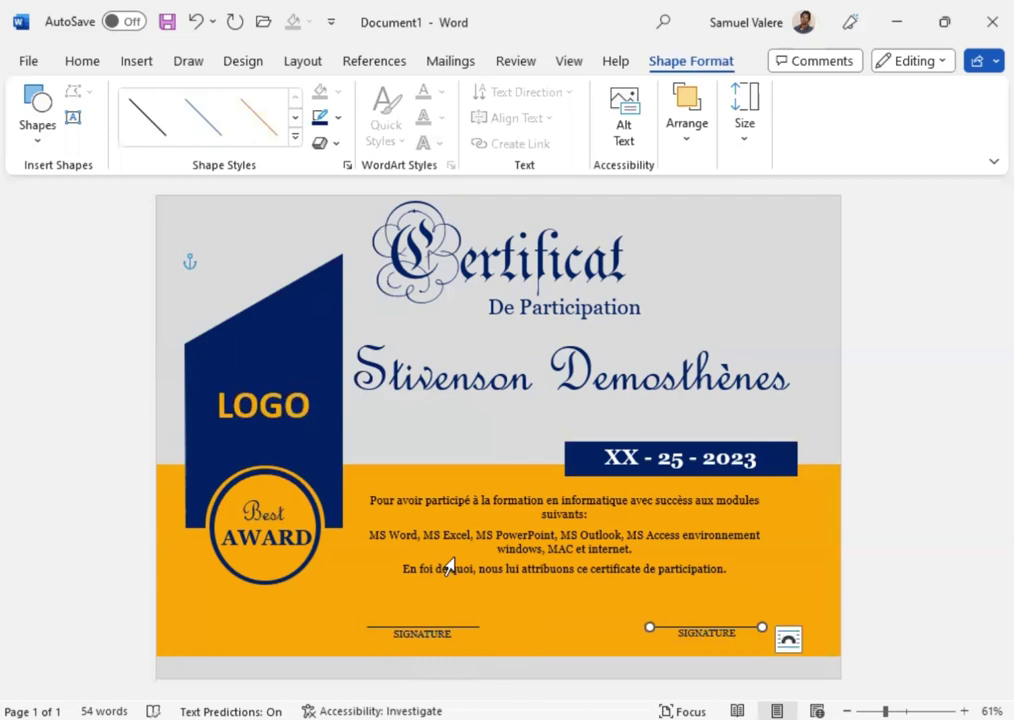
key("Up")
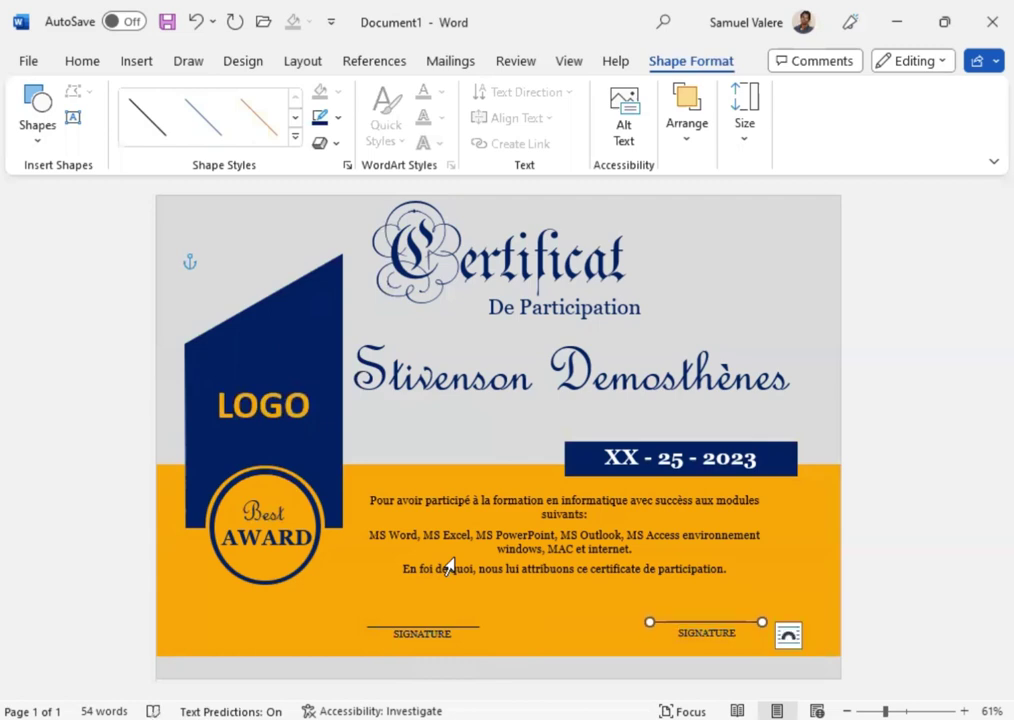
Step: Nudge the left signature line level with the right one, centred over its SIGNATURE label
left_click(463, 627)
key("Right")
key("Right")
key("Right")
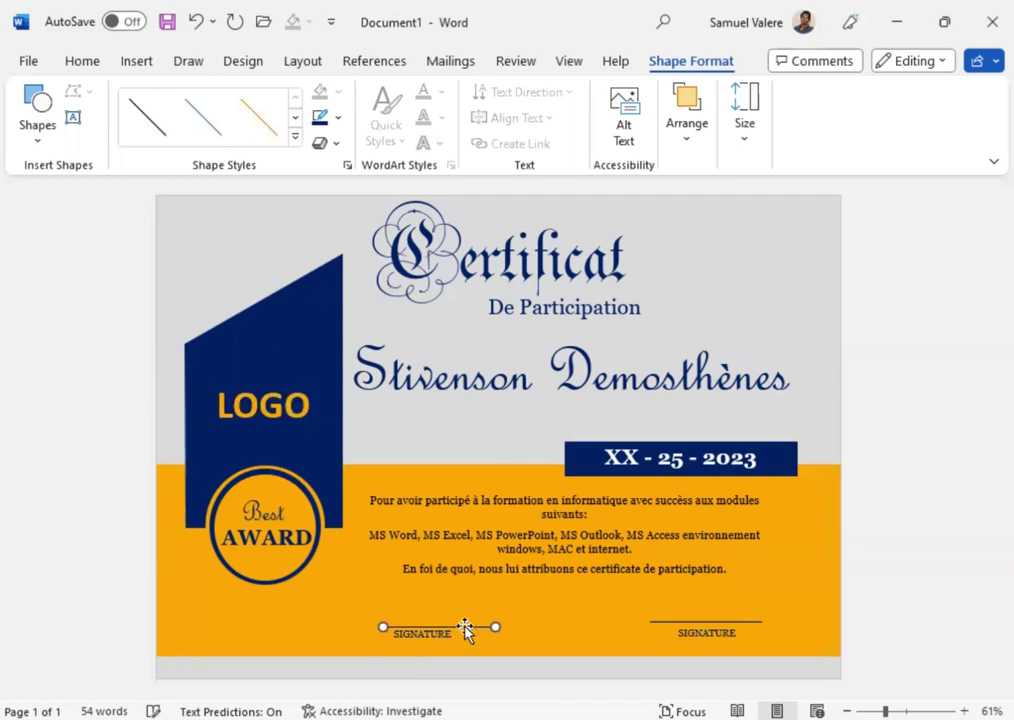
key("Right")
key("Right")
key("Right")
key("Right")
key("Right")
key("Right")
key("Up")
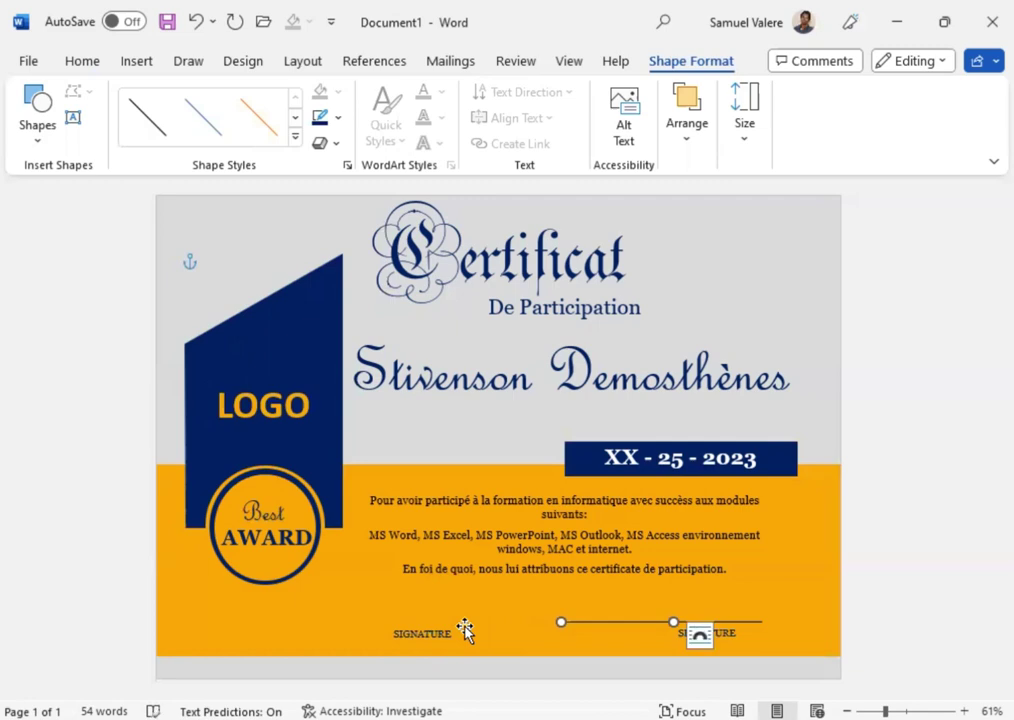
key("Left")
key("Left")
key("Left")
key("Left")
key("Left")
key("Left")
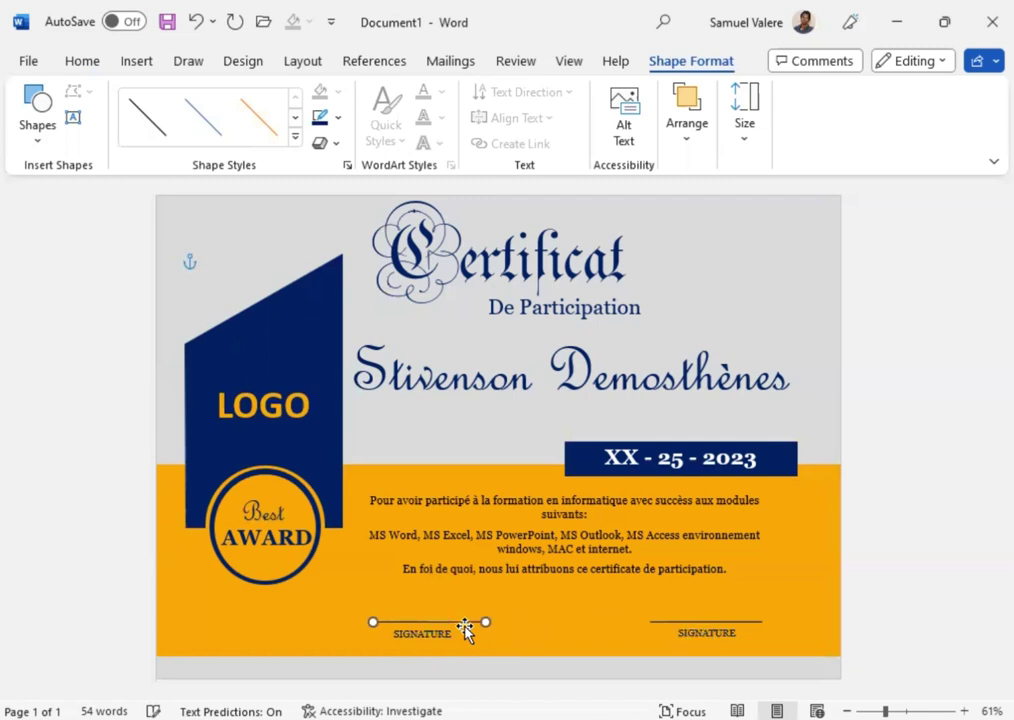
key("Left")
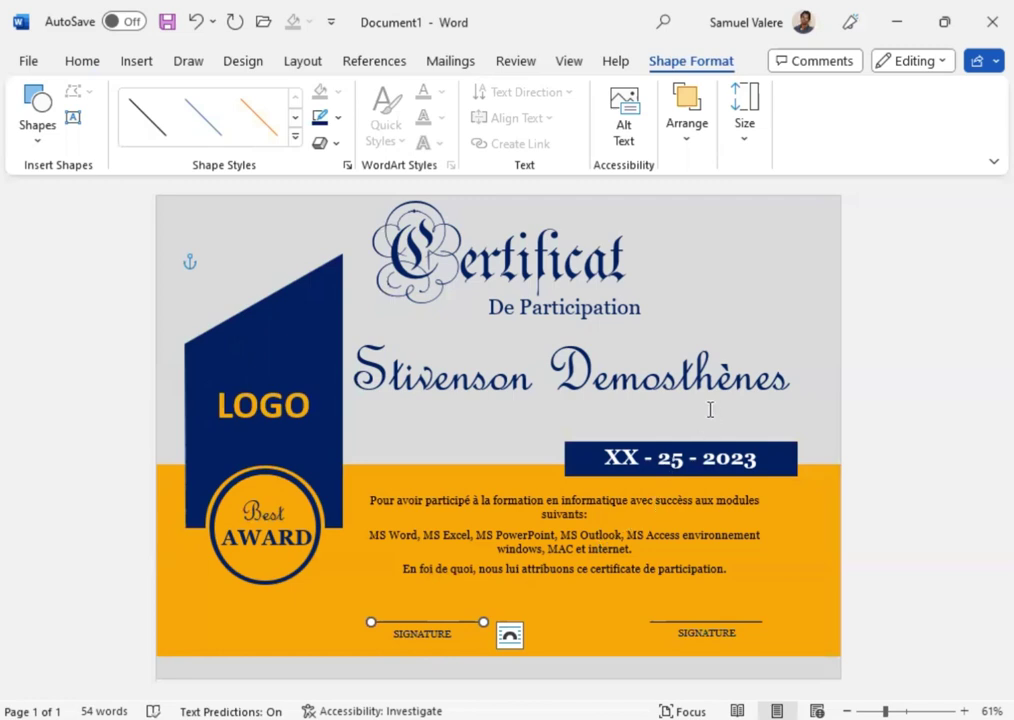
left_click(833, 344)
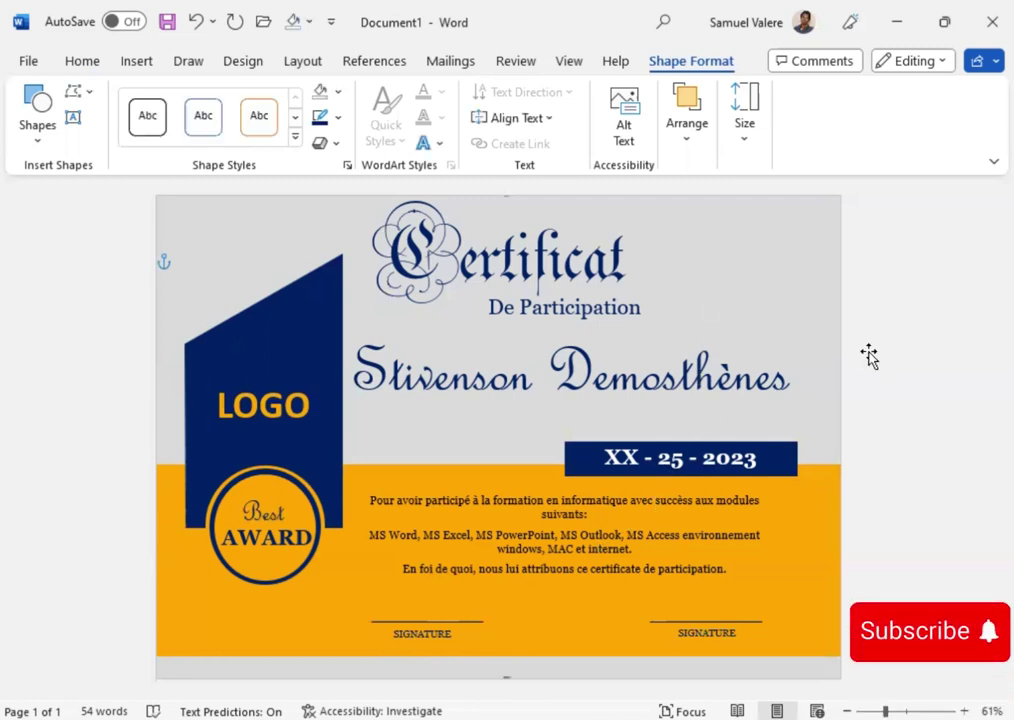
Step: Select the Certificat and De Participation text boxes and move them right together
left_click(579, 290)
left_click(567, 256, "shift")
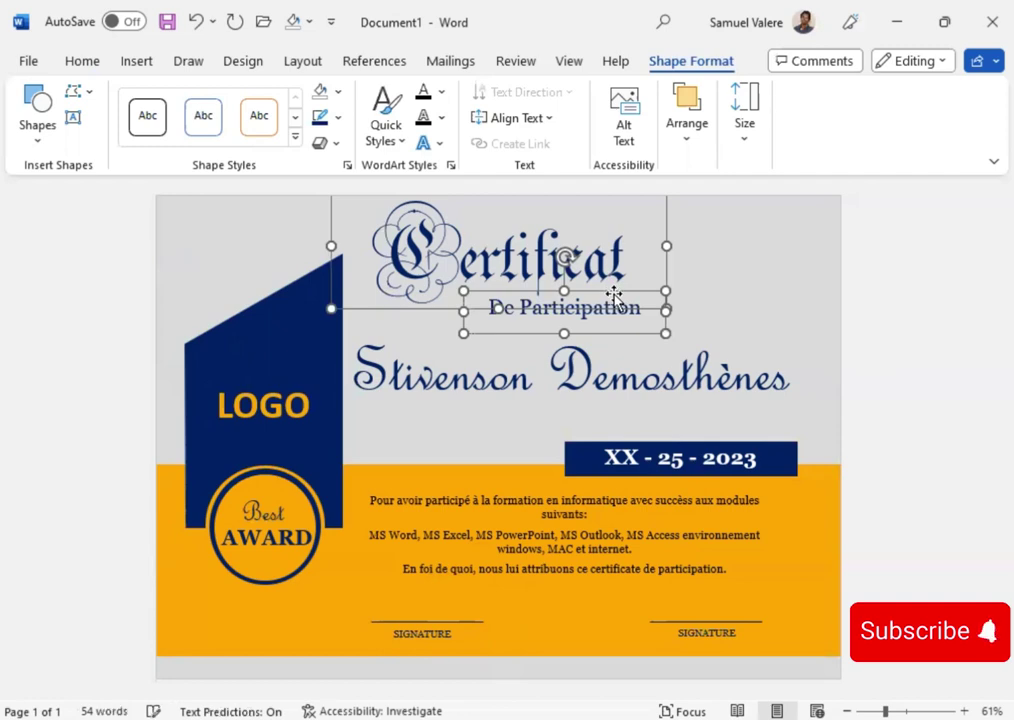
key("Right")
key("Right")
key("Right")
key("Right")
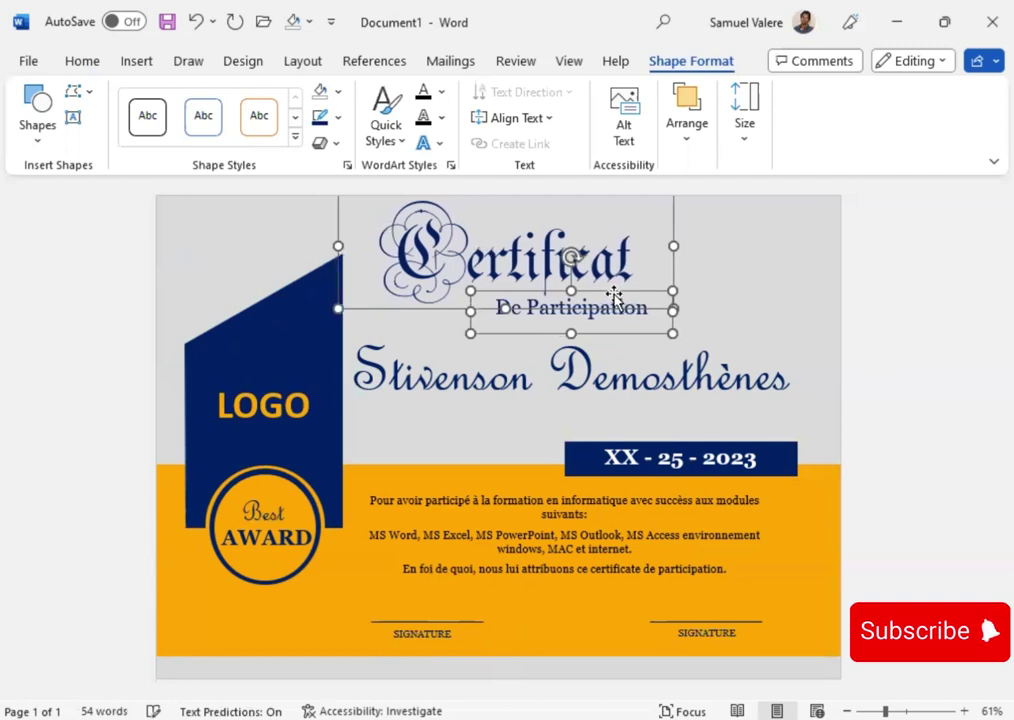
key("Right")
key("Right")
key("Right")
key("Right")
key("Right")
key("Right")
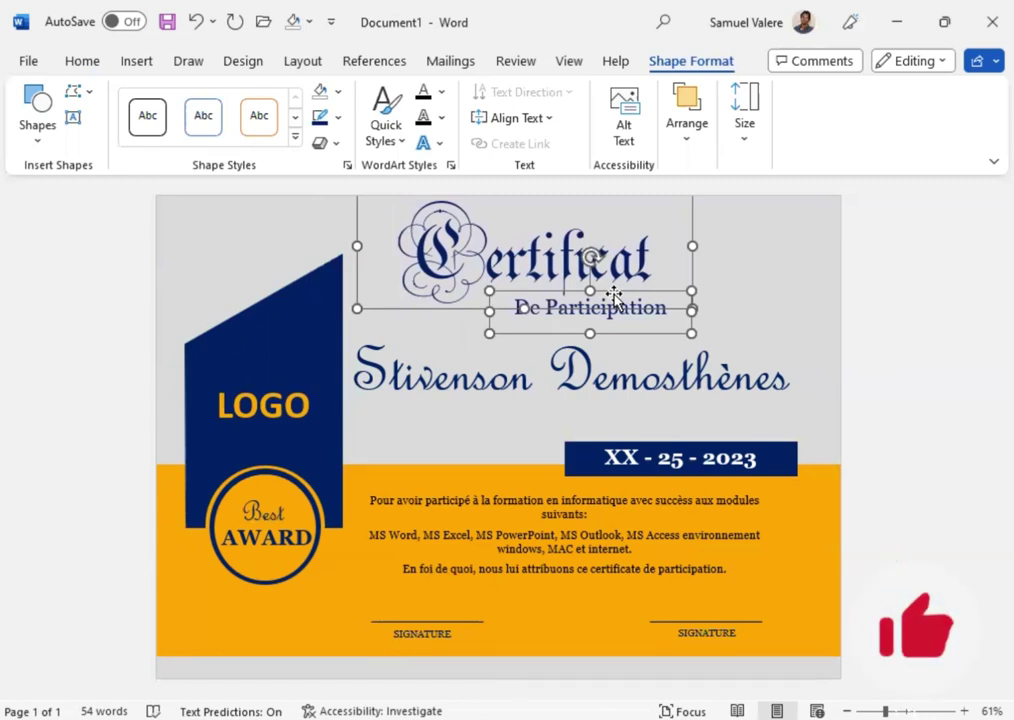
key("Right")
key("Right")
key("Right")
key("Right")
key("Right")
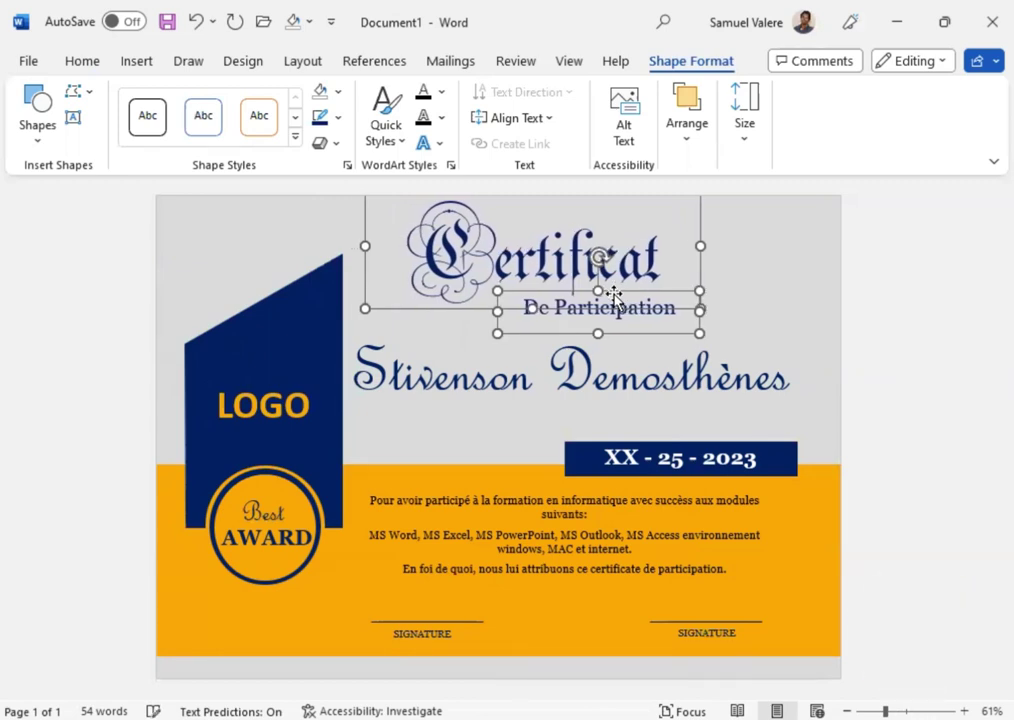
key("Right")
key("Right")
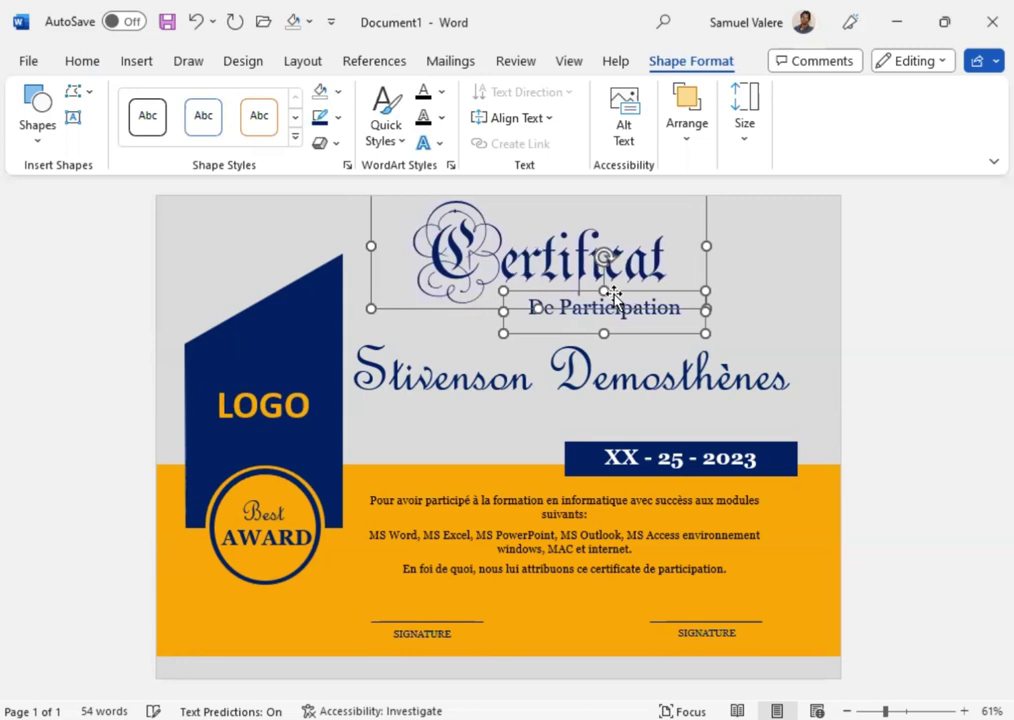
key("Right")
key("Left")
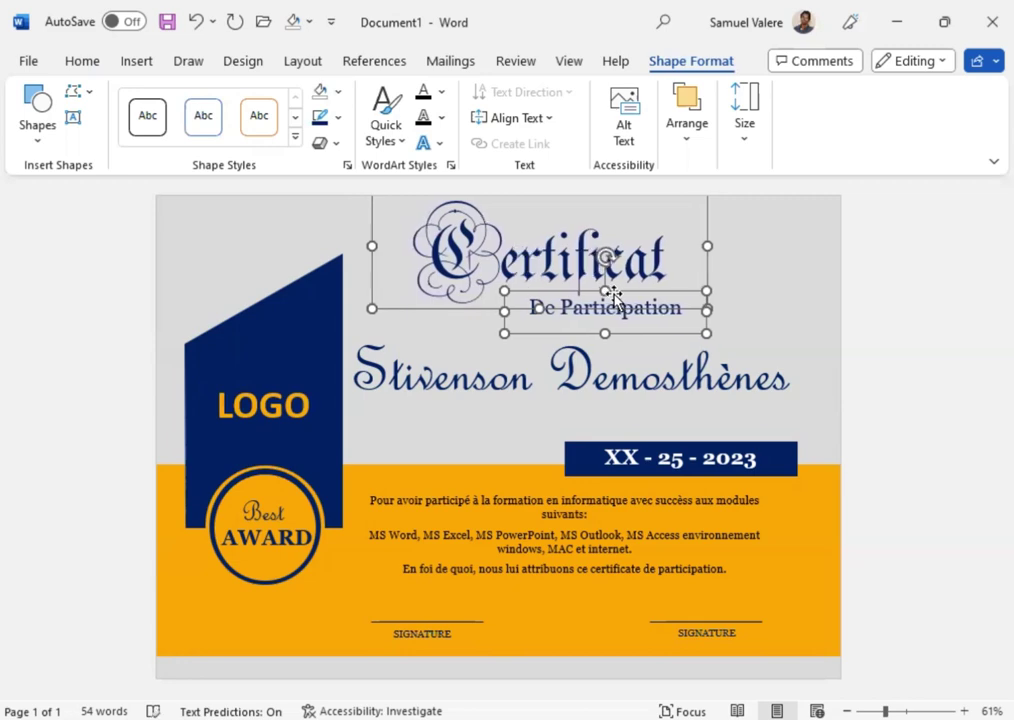